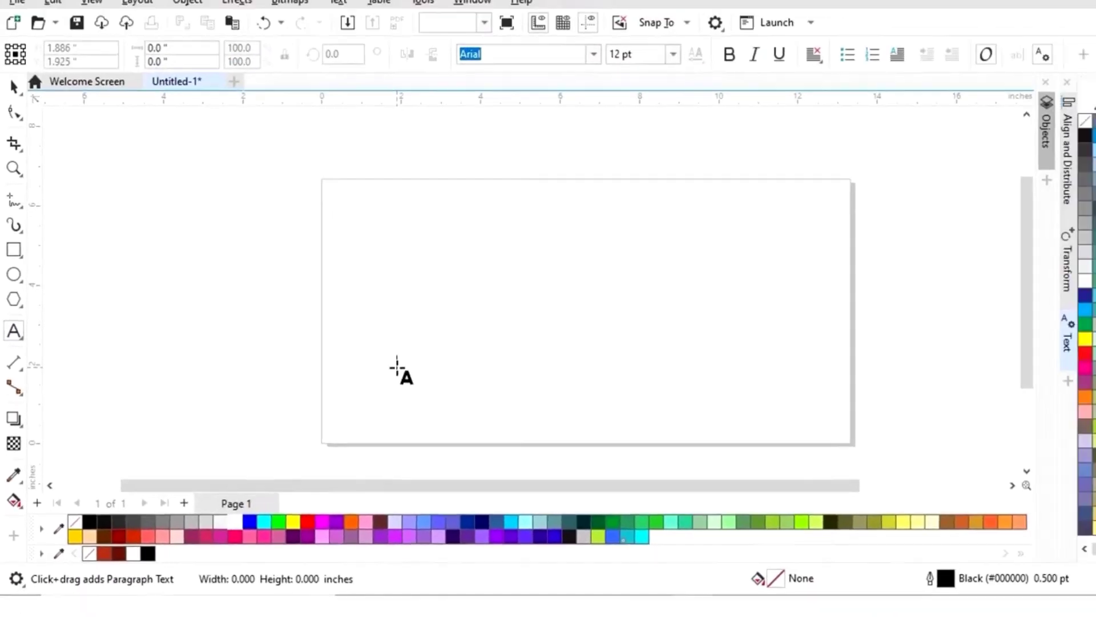
Step: Add the artistic text "HAPPY" on the page and scale it up to about 11.3 inches wide
click(397, 368)
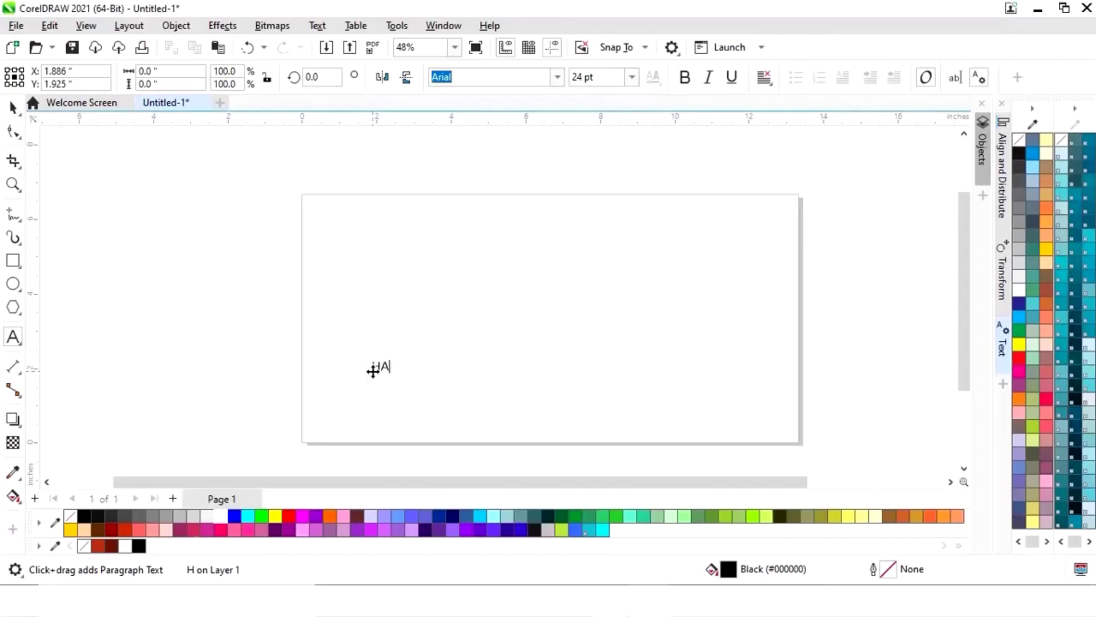
text(HAPPY)
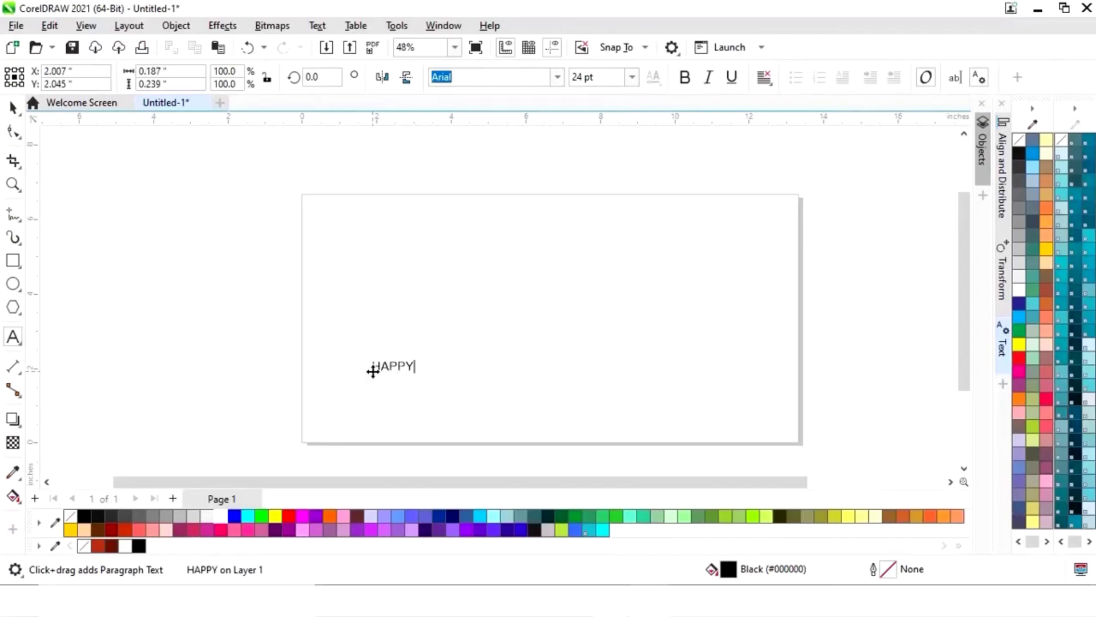
drag(424, 358, 800, 228)
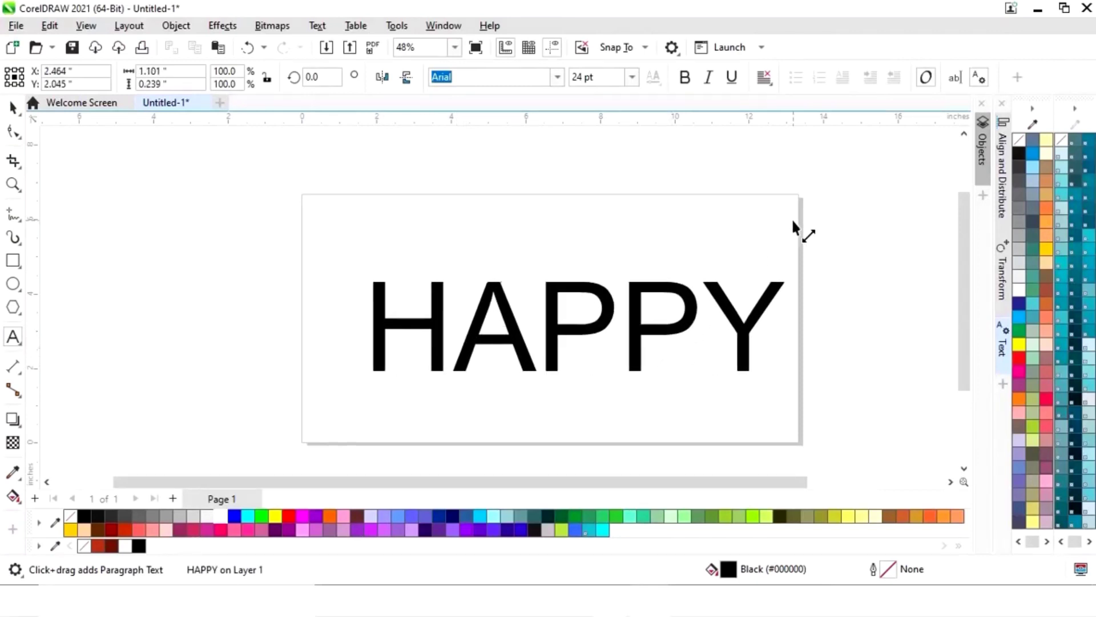
Step: Move the HAPPY text up and left toward the page centre and make it bold
click(13, 107)
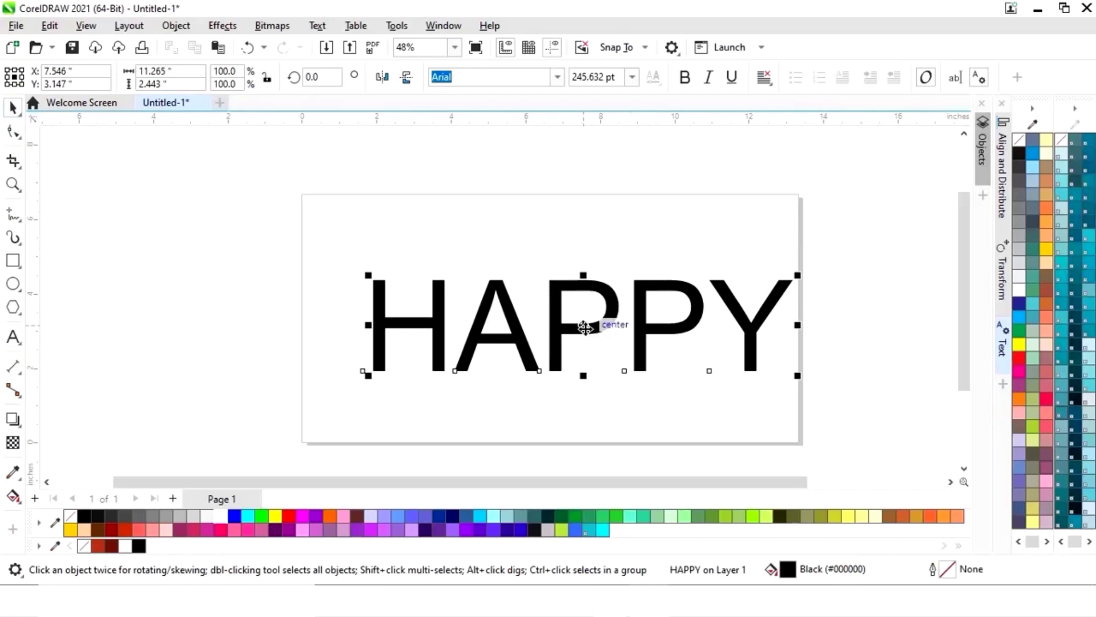
drag(586, 326, 558, 308)
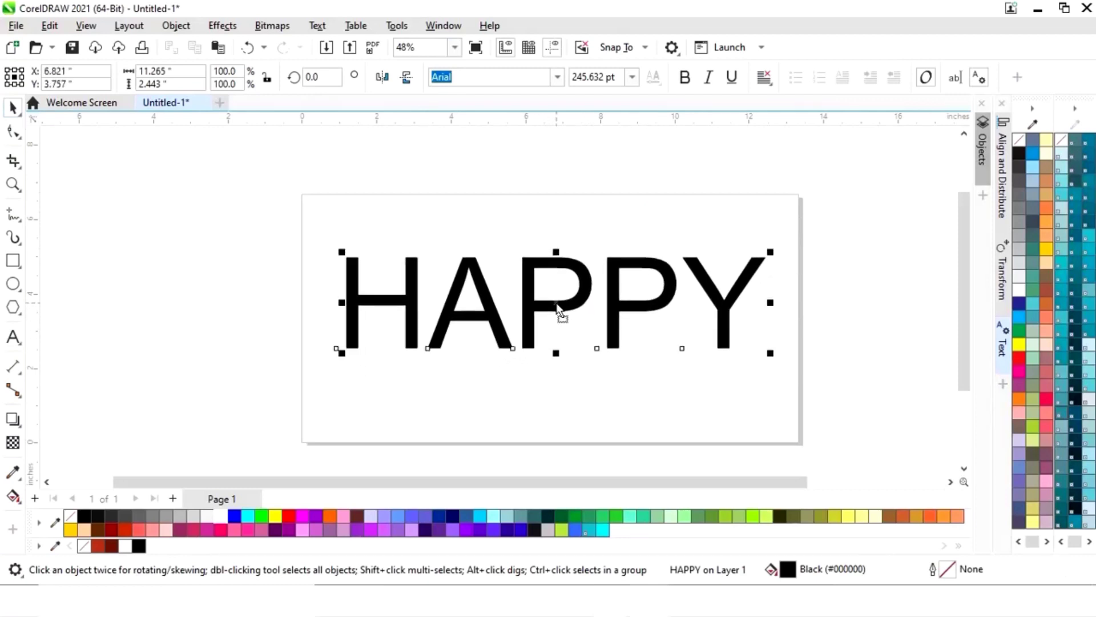
click(687, 82)
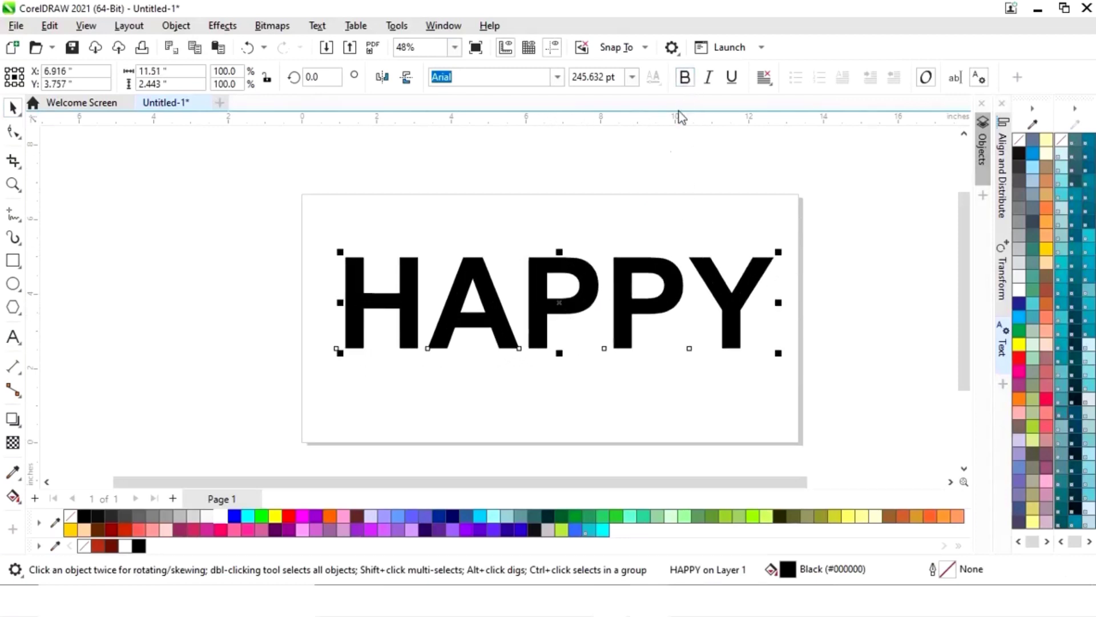
click(595, 394)
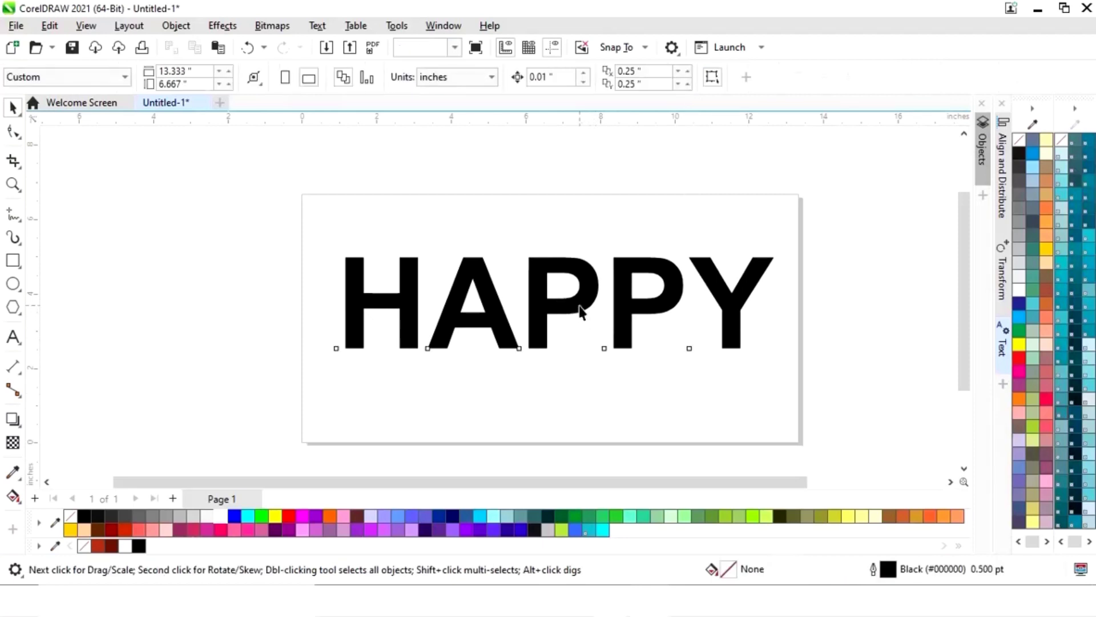
Step: Place a duplicate of the HAPPY text below and slightly right of the original
click(578, 309)
drag(582, 295, 632, 409)
right_click(633, 410)
Step: Apply a Gaussian Blur with a radius of 24.7 pixels to the upper HAPPY text
click(626, 316)
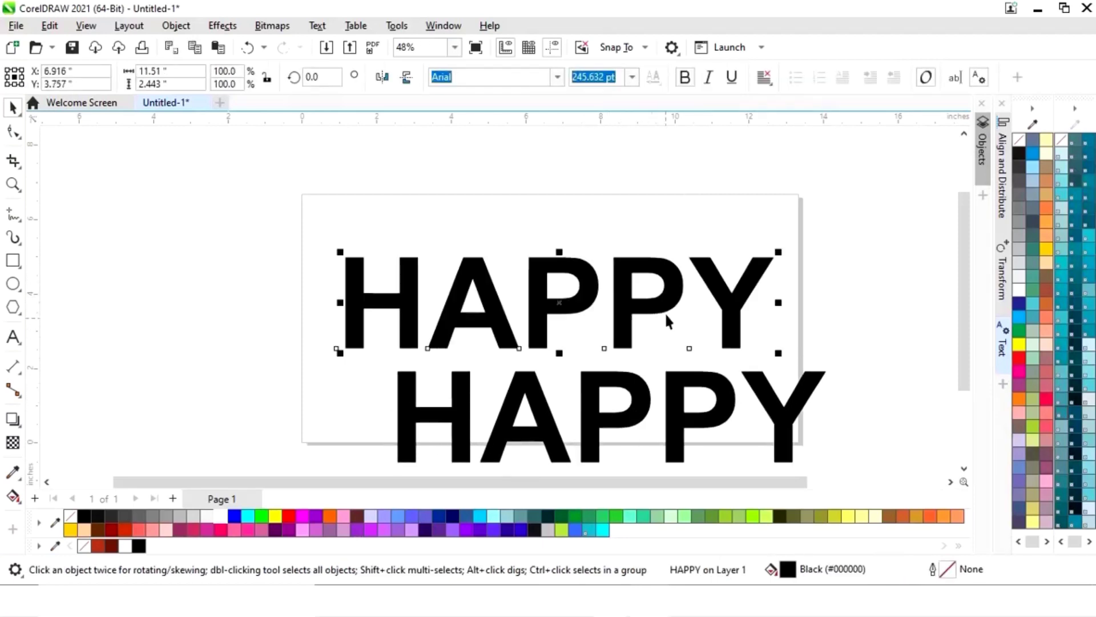
click(222, 26)
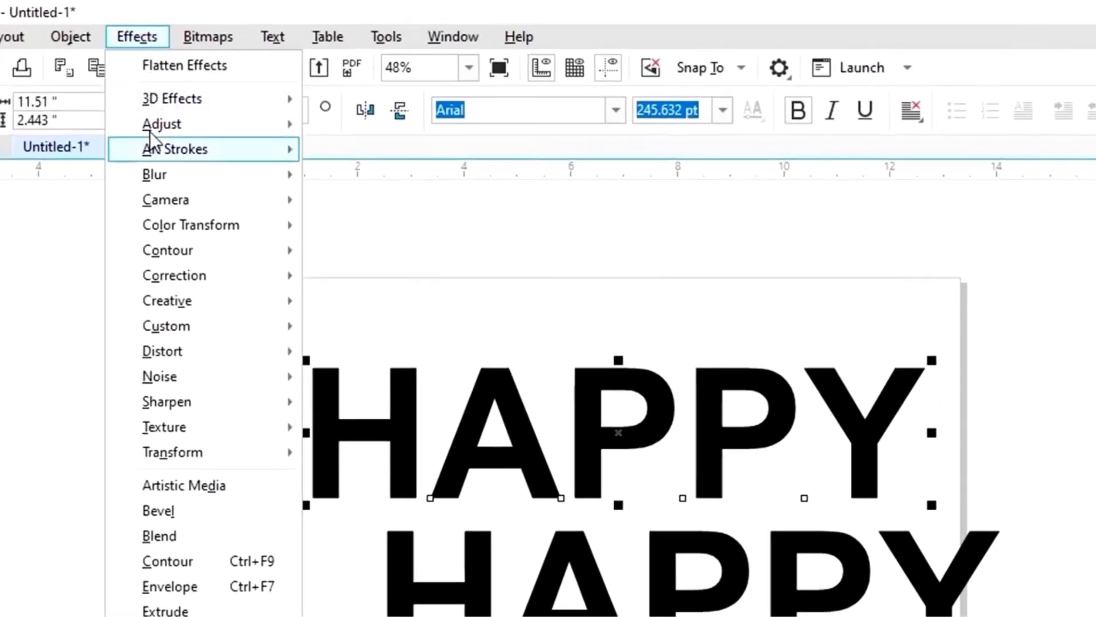
mouse_move(155, 182)
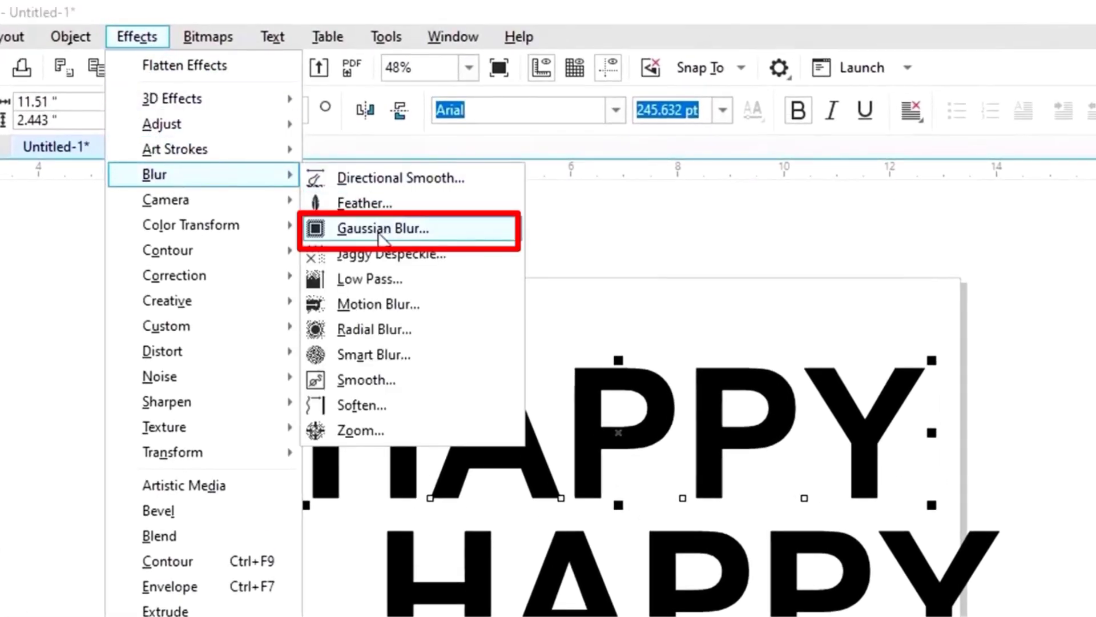
click(379, 230)
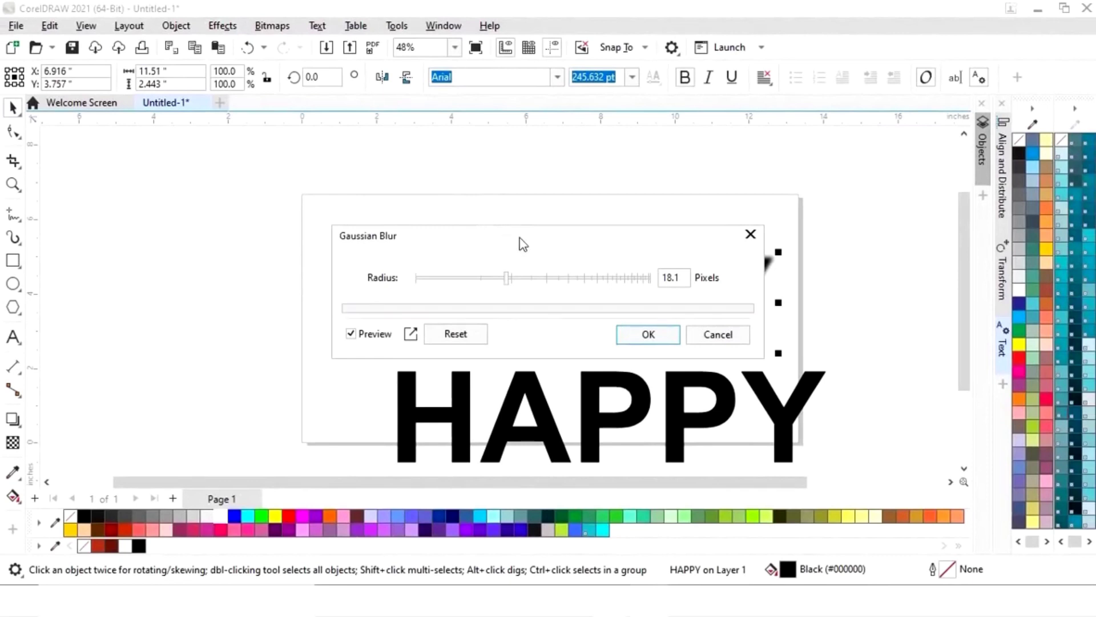
drag(519, 244, 294, 143)
click(287, 184)
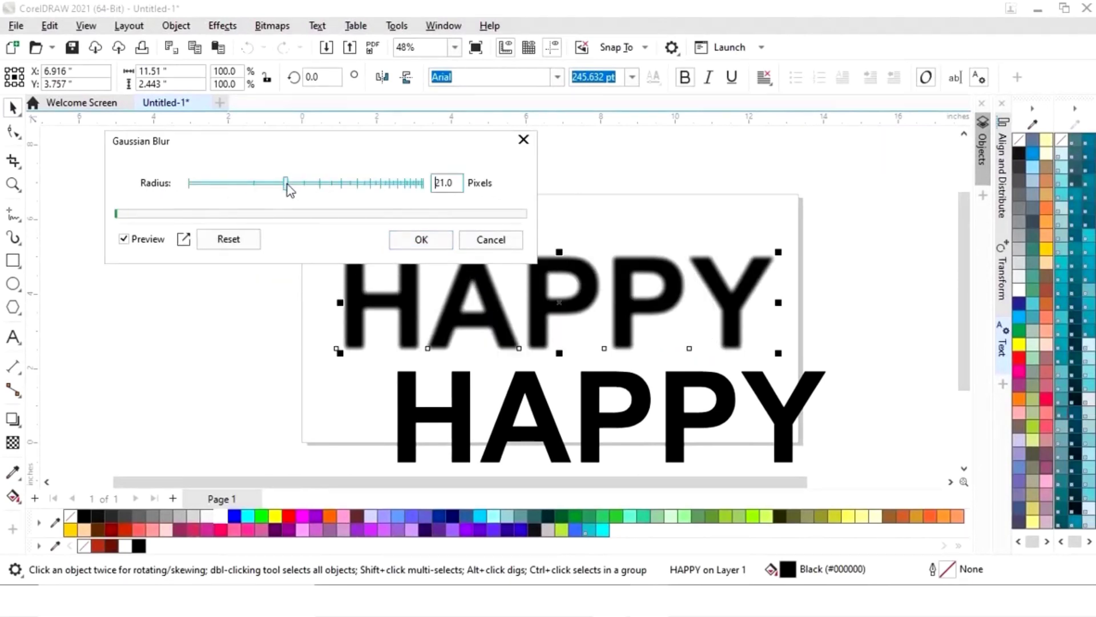
drag(289, 185, 296, 185)
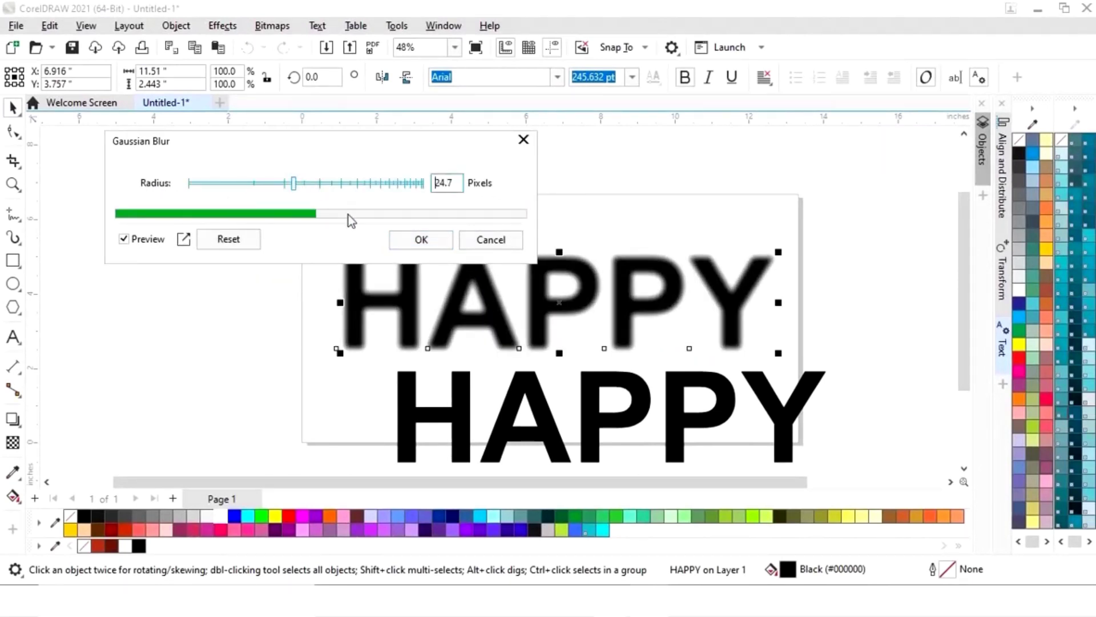
click(419, 244)
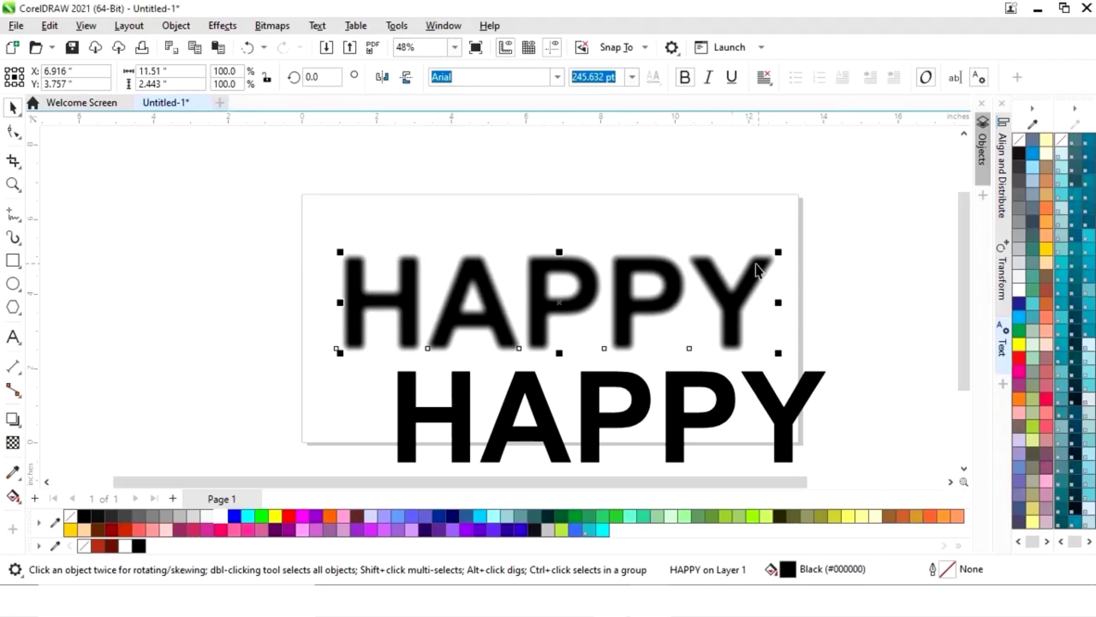
click(782, 243)
Step: Give the lower HAPPY text a dark red #702210 fill and #B4381C outline, and place it over the blurred text
click(676, 434)
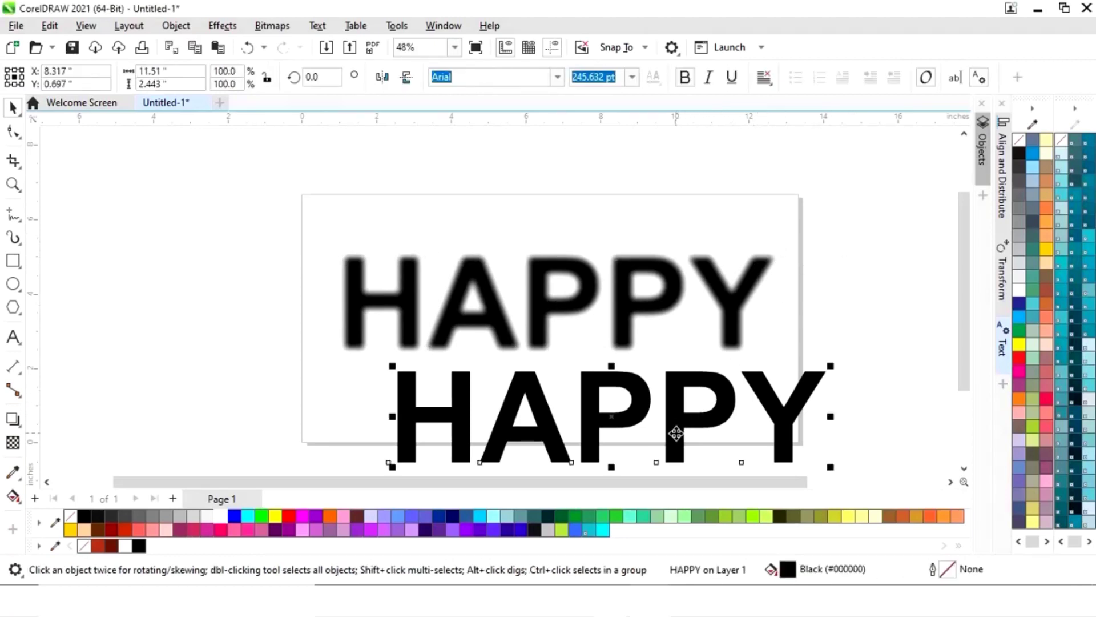
click(111, 546)
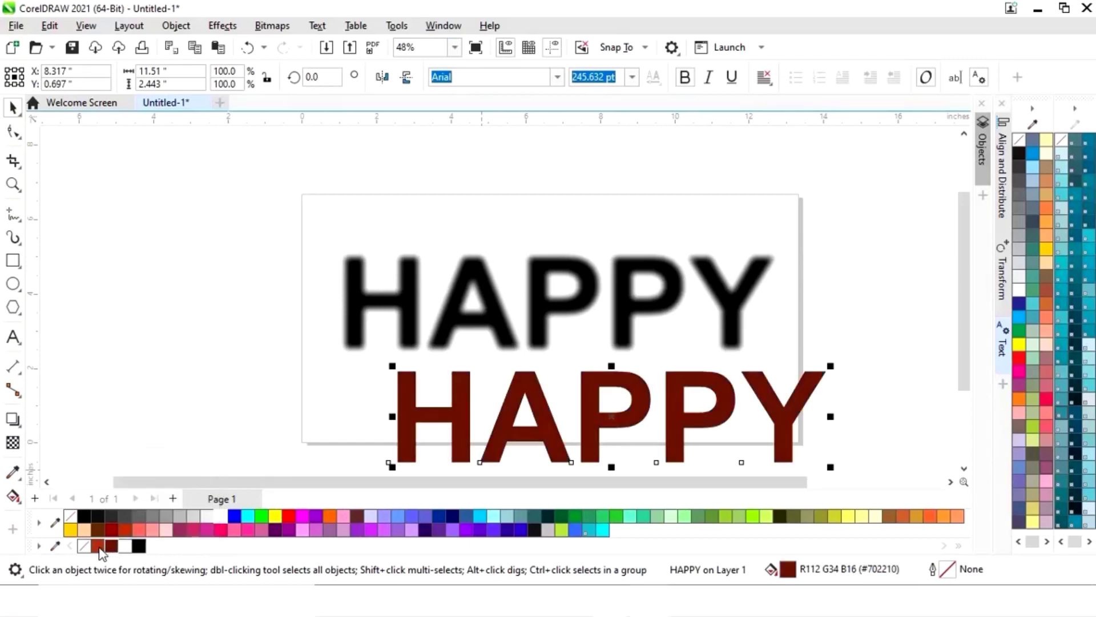
right_click(102, 549)
drag(631, 416, 564, 300)
Step: Set the dark red text's outline width to 2.0 pt
click(1002, 341)
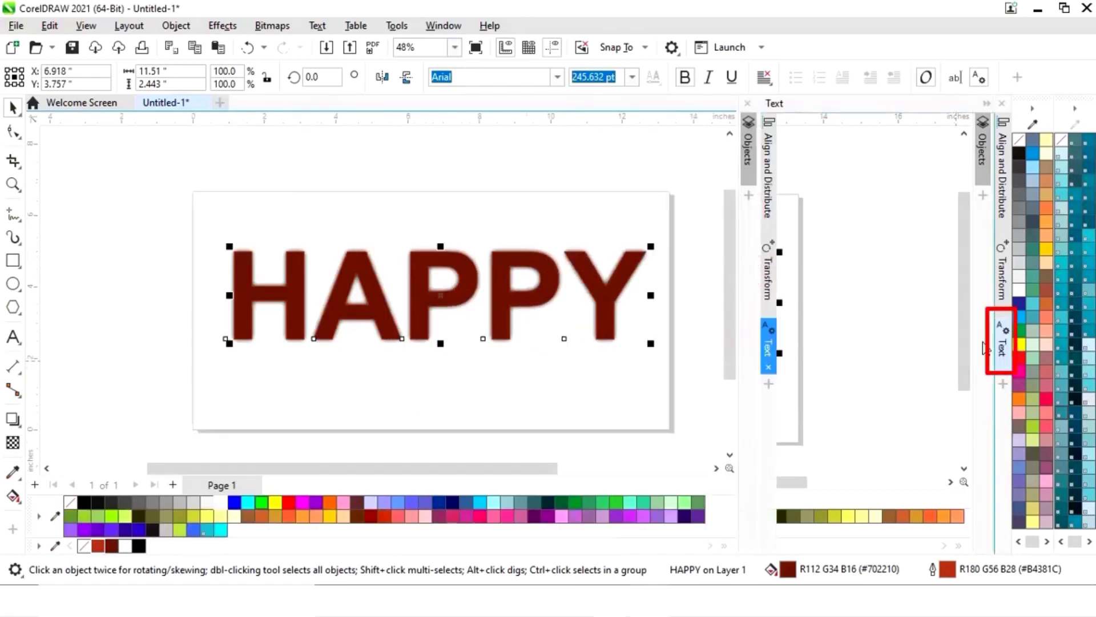
click(888, 266)
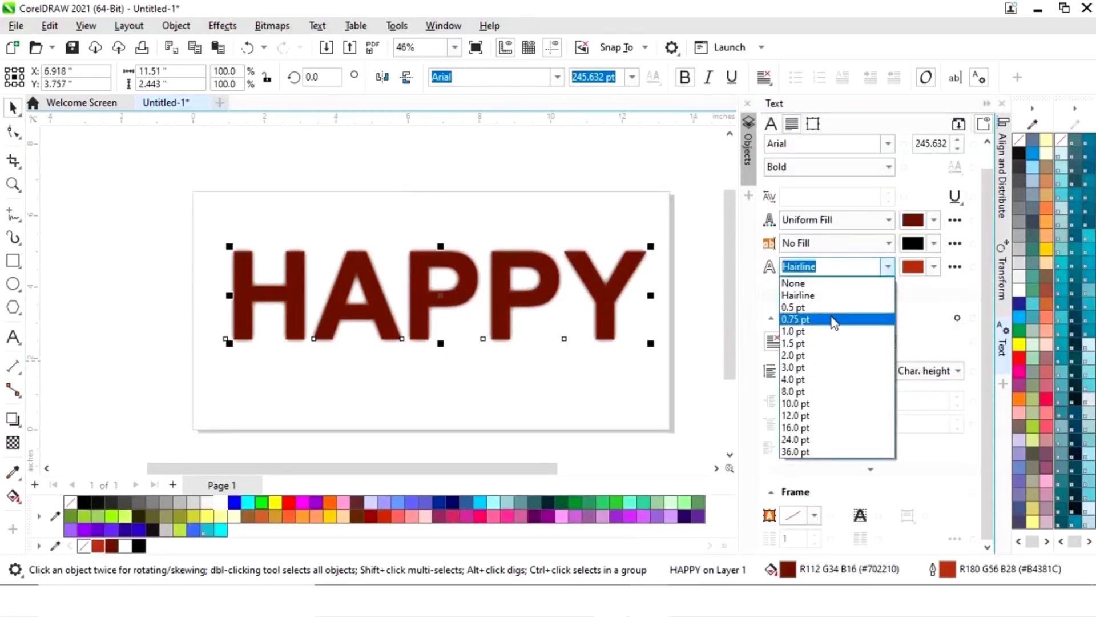
click(834, 320)
click(887, 266)
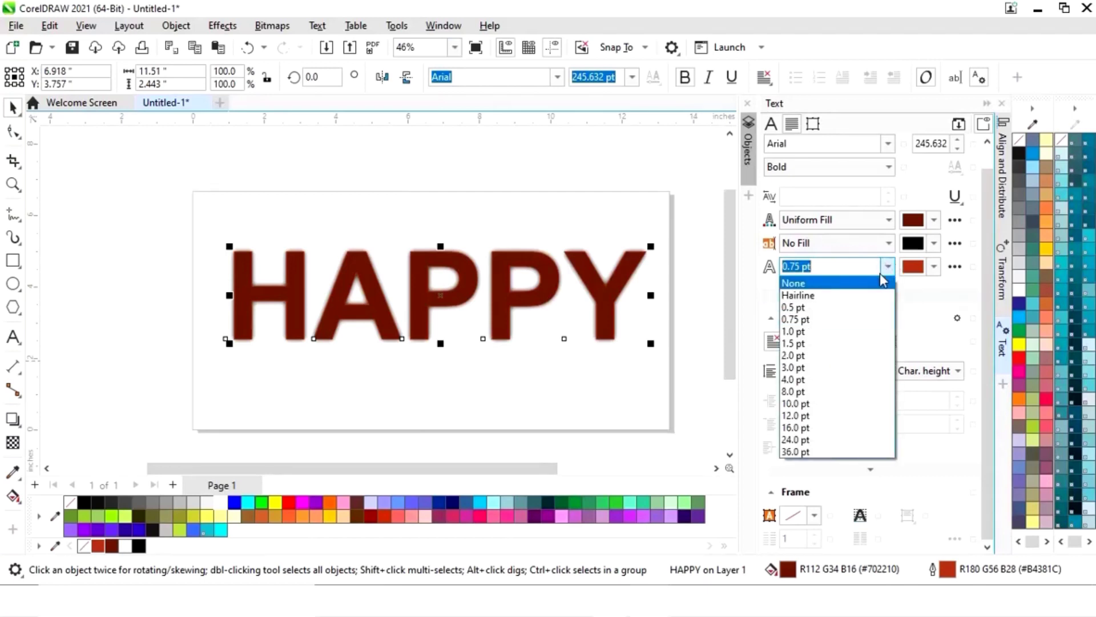
click(831, 356)
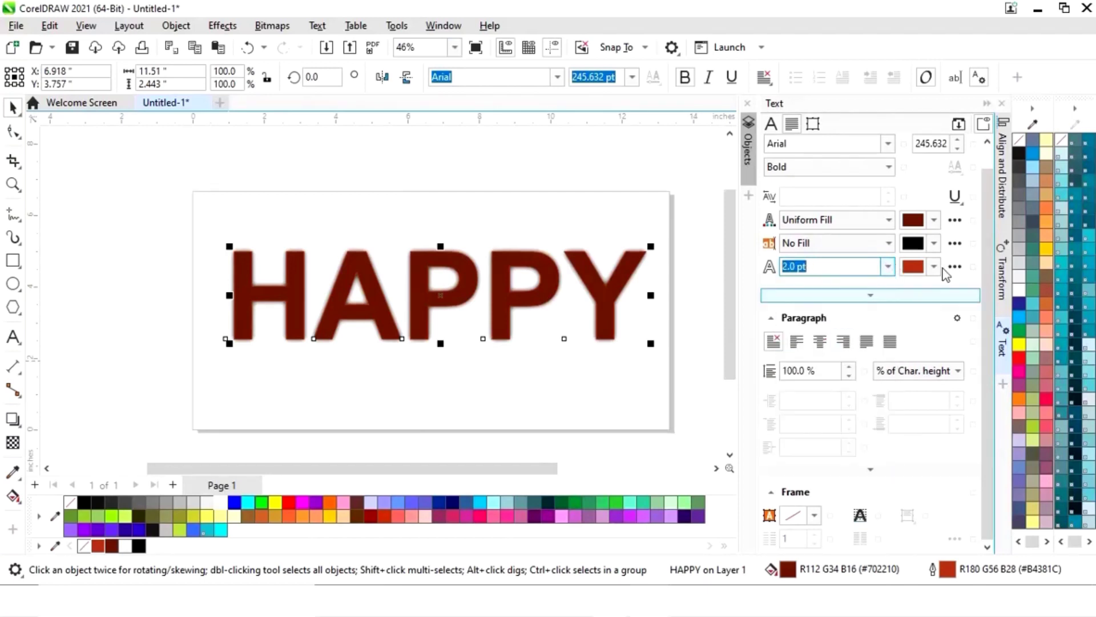
click(986, 103)
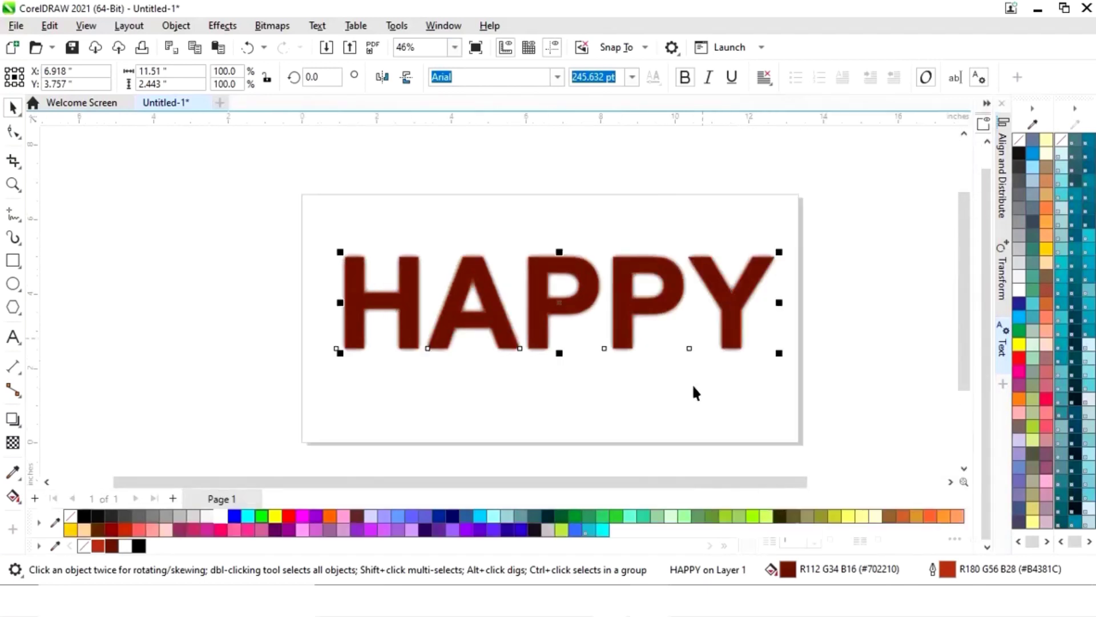
click(714, 406)
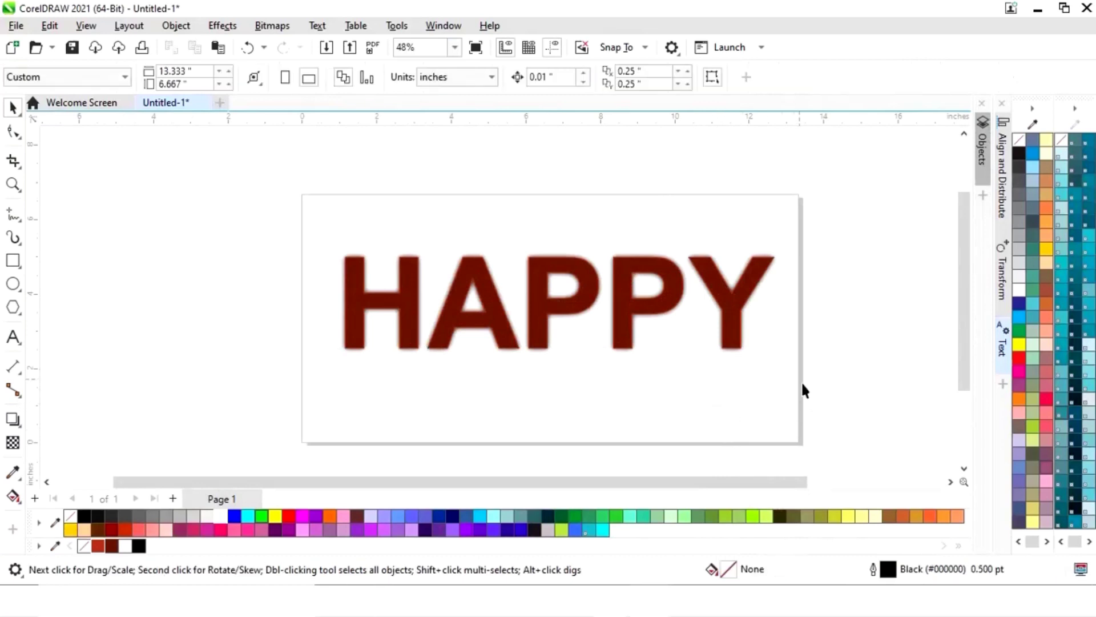
Step: Nudge the dark red text about 0.08 inches left and 0.02 inches up from the blurred shadow
click(738, 332)
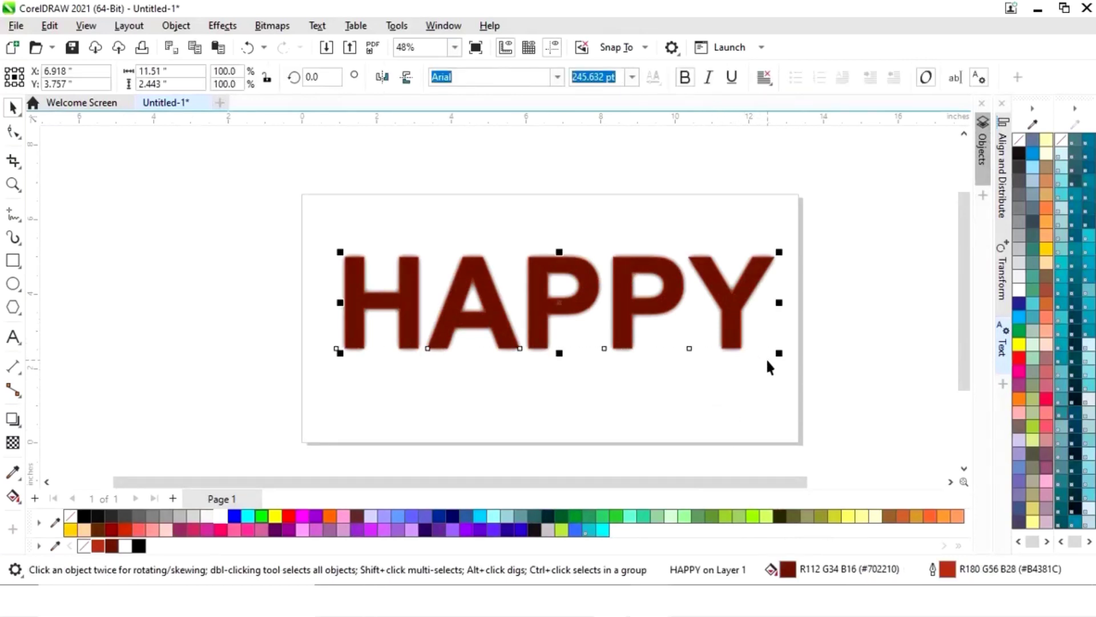
key(Left)
key(Left)
key(Left)
key(Left)
key(Left)
key(Left)
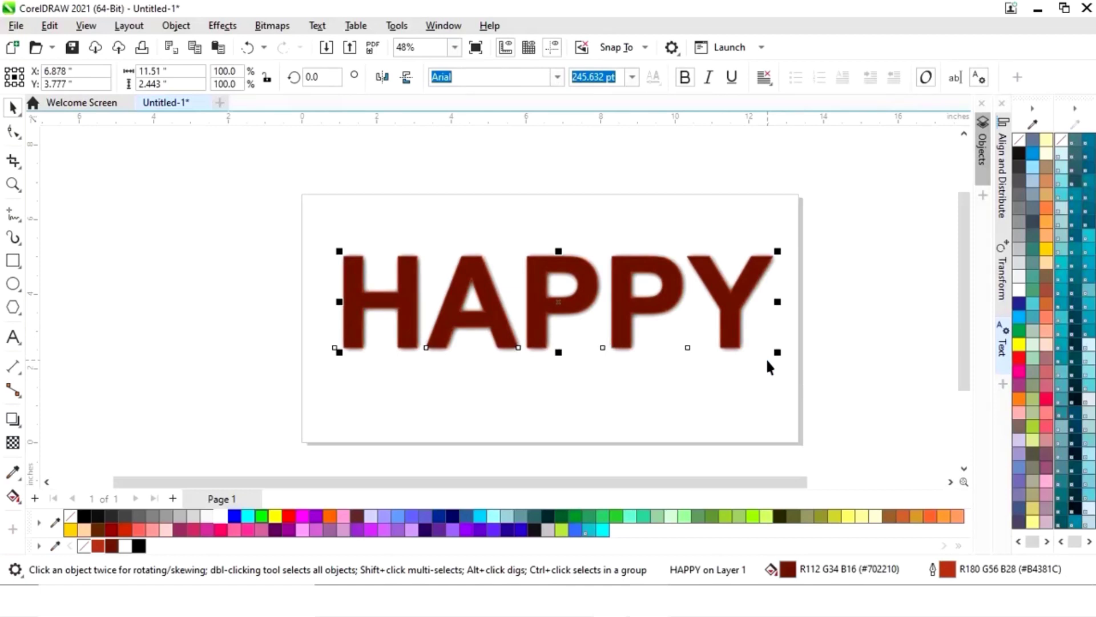
click(702, 395)
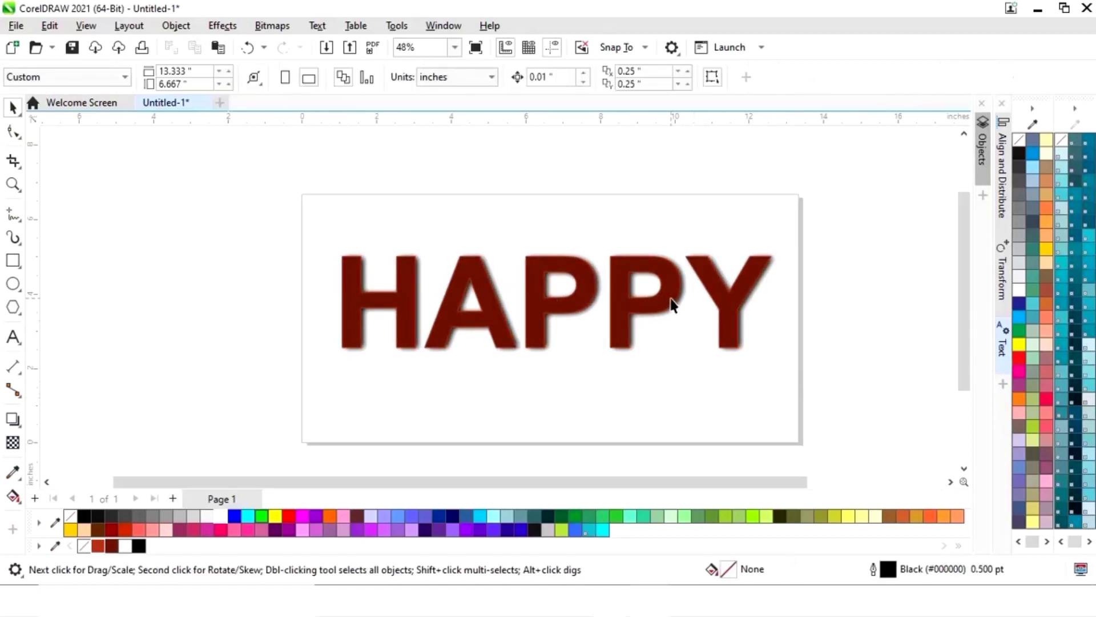
Step: Duplicate the dark red text below the original and give the copy a white fill and white outline
click(671, 303)
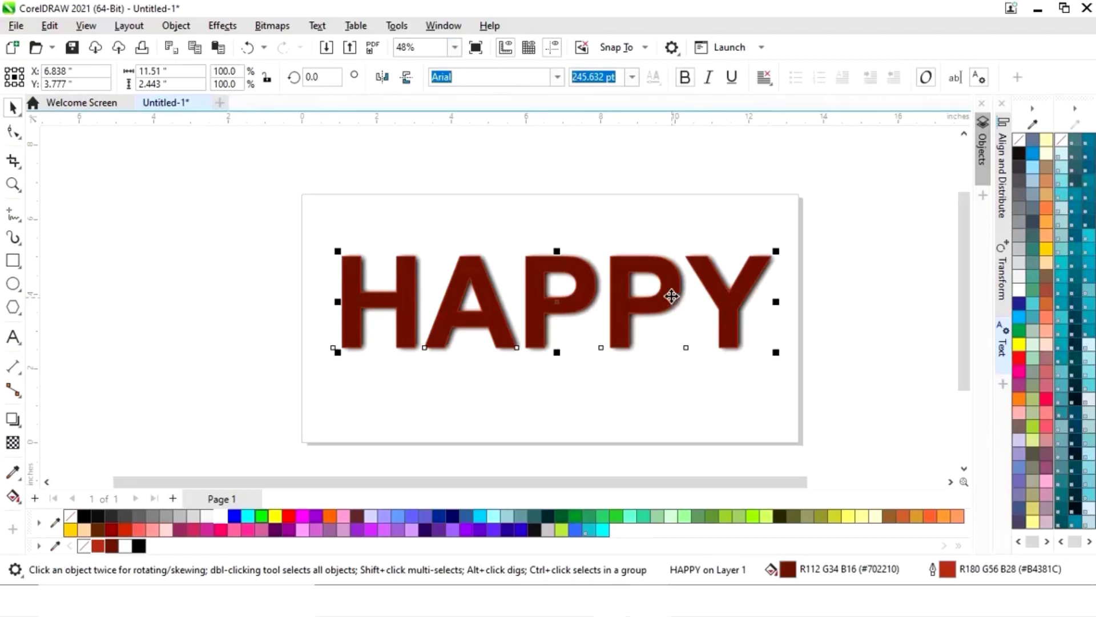
click(667, 295)
drag(667, 295, 660, 397)
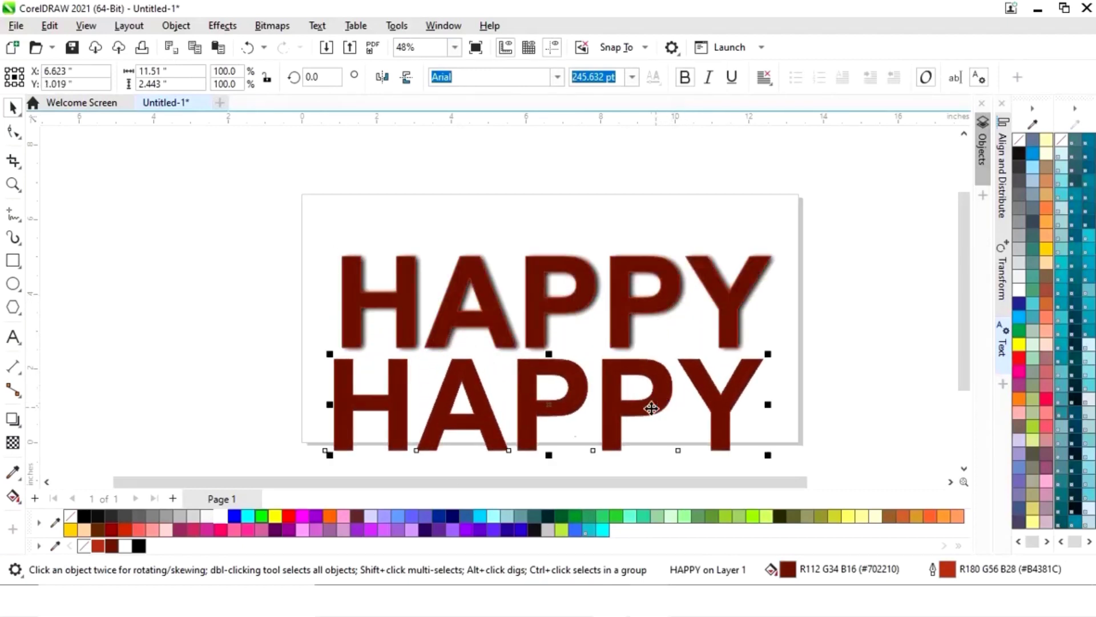
click(221, 516)
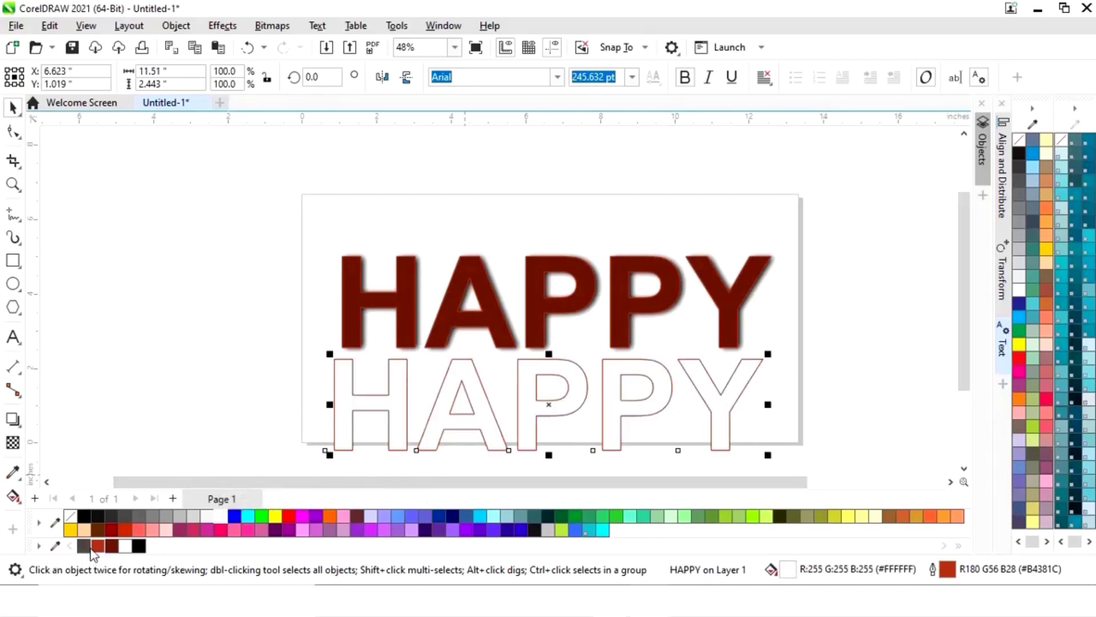
right_click(121, 546)
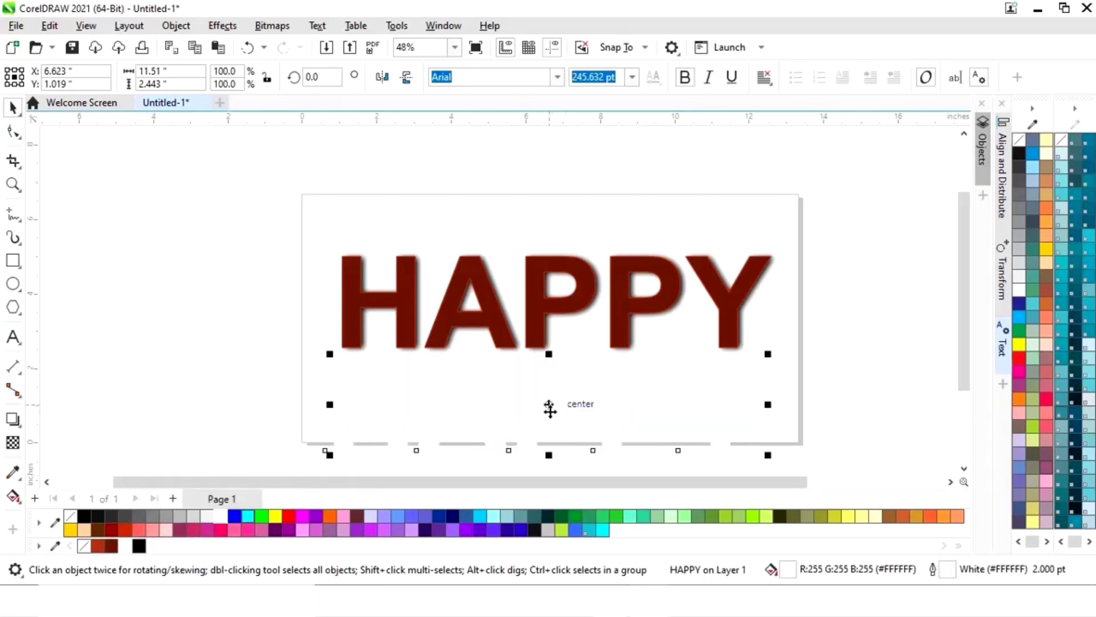
Step: Place the white copy over the dark red text, offset left at about X 6.67, Y 3.777 inches, and remove its outline
drag(549, 405, 550, 302)
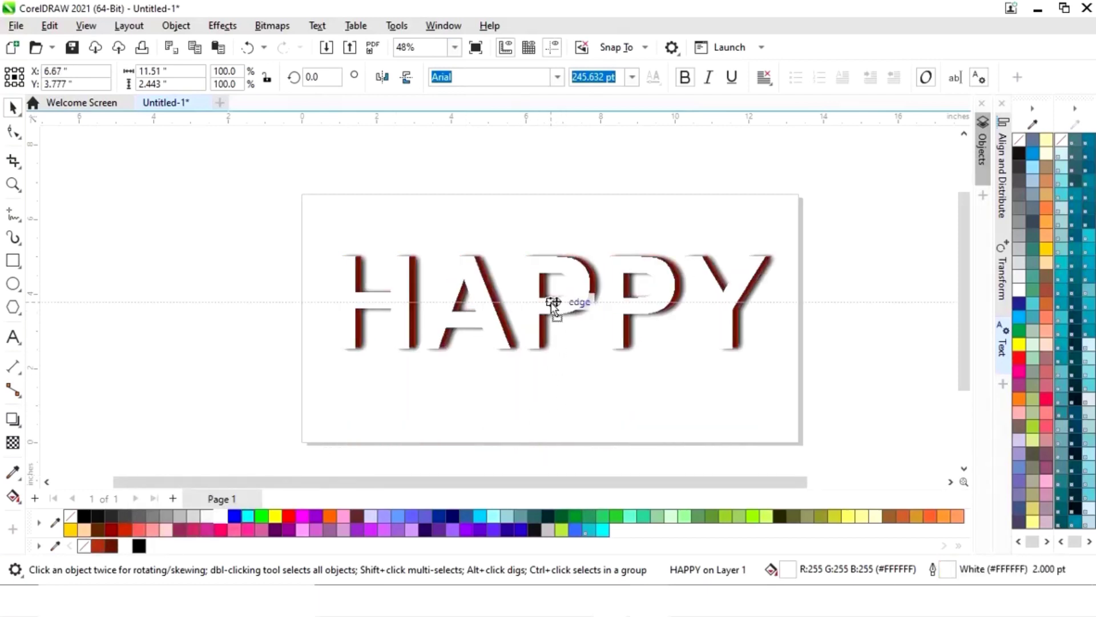
right_click(71, 516)
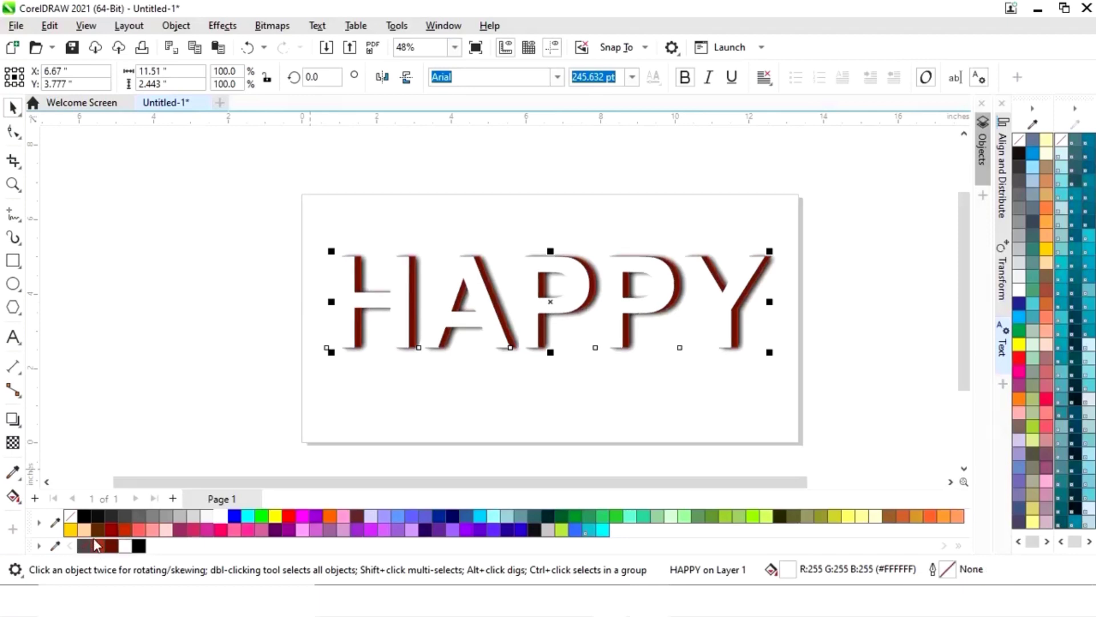
Step: Place a duplicate of the white text at X 6.67, Y 3.777 inches, with a red #B4381C fill and outline
drag(616, 307, 690, 422)
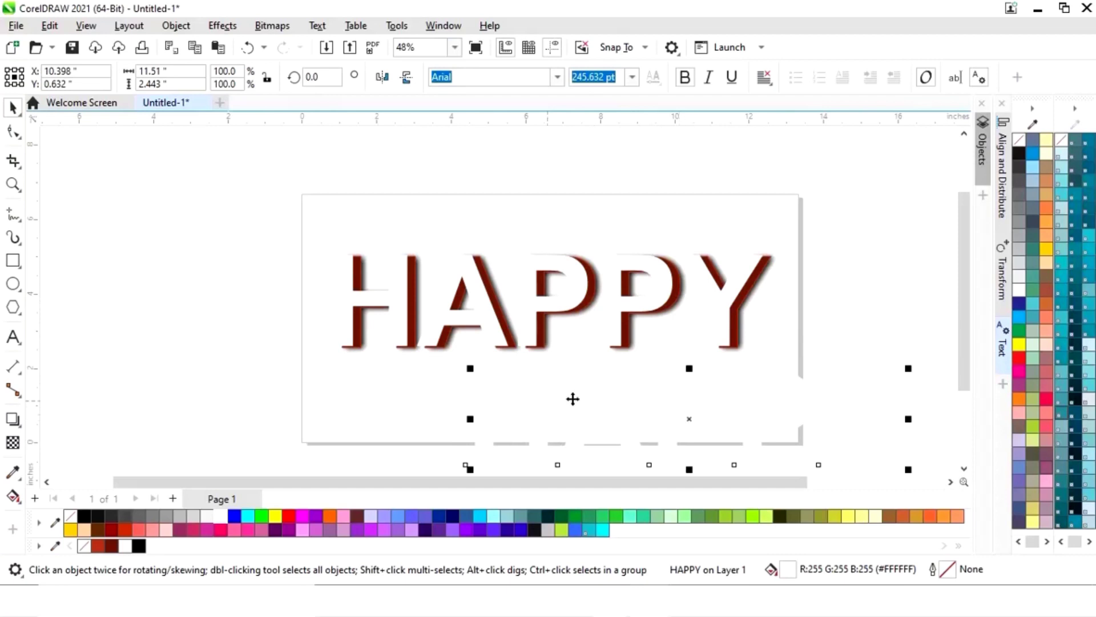
click(97, 546)
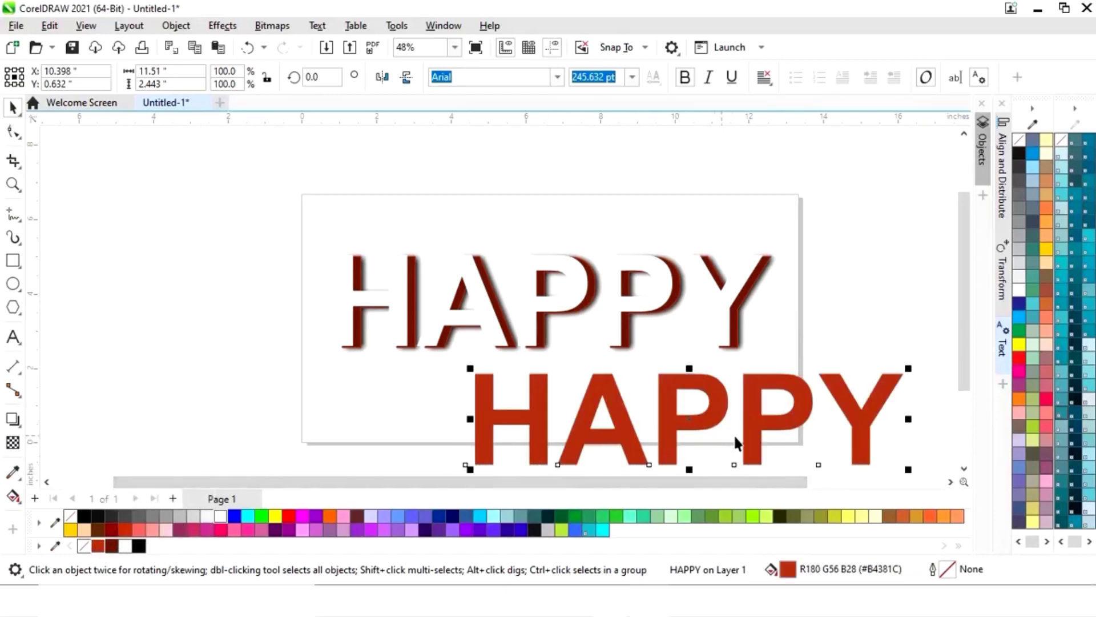
drag(691, 421, 553, 301)
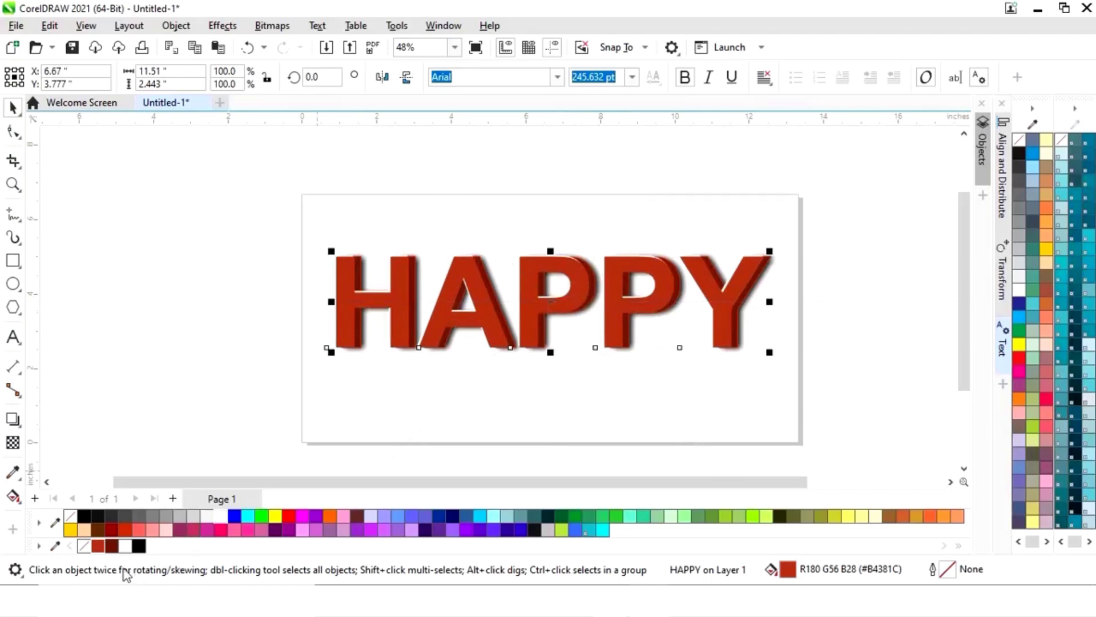
right_click(99, 550)
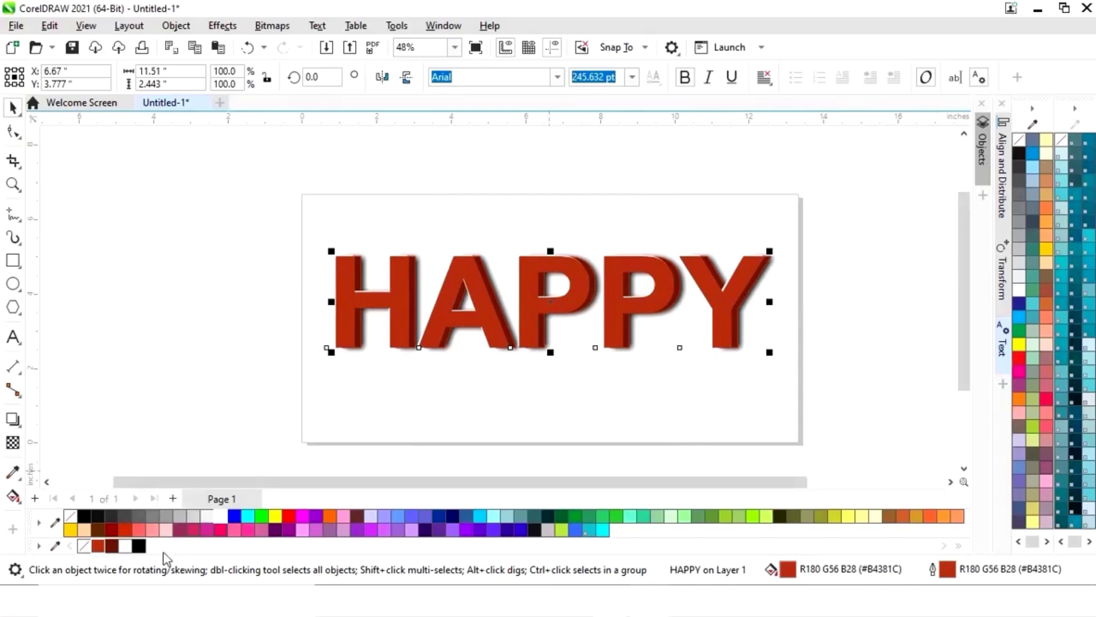
Step: Remove the fill of the top red text and set its outline width to 12.0 pt
click(84, 548)
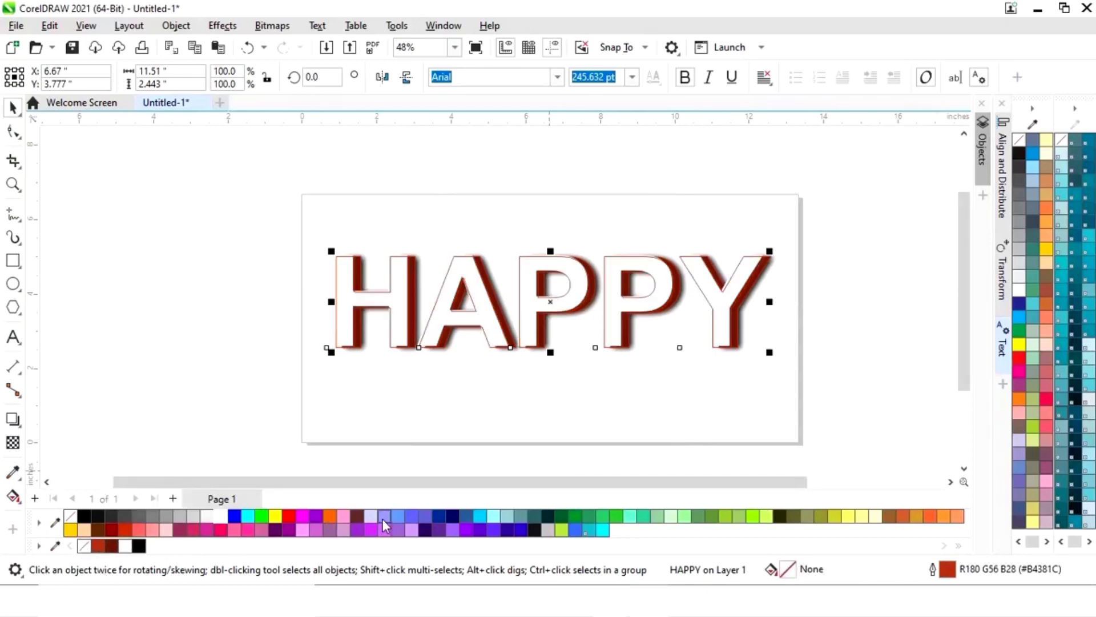
click(1002, 343)
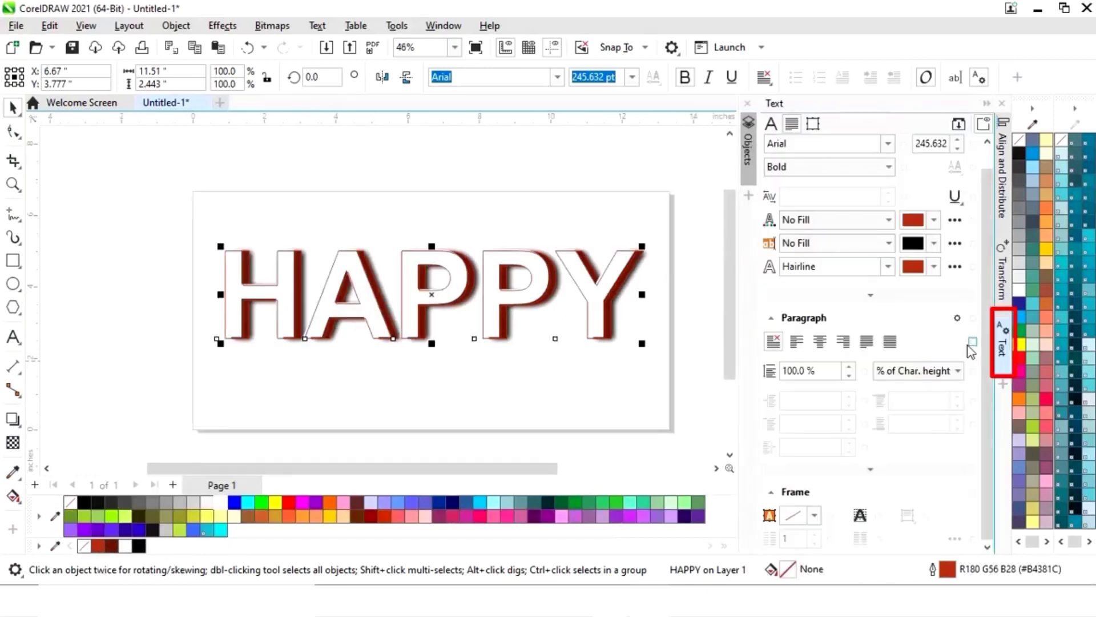
click(888, 267)
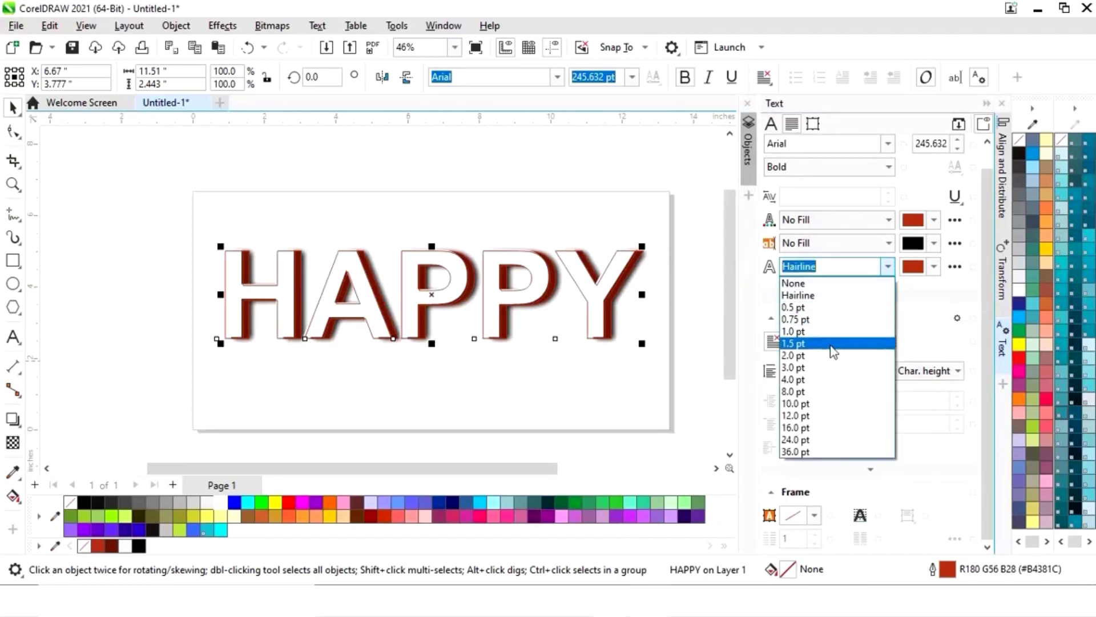
click(805, 415)
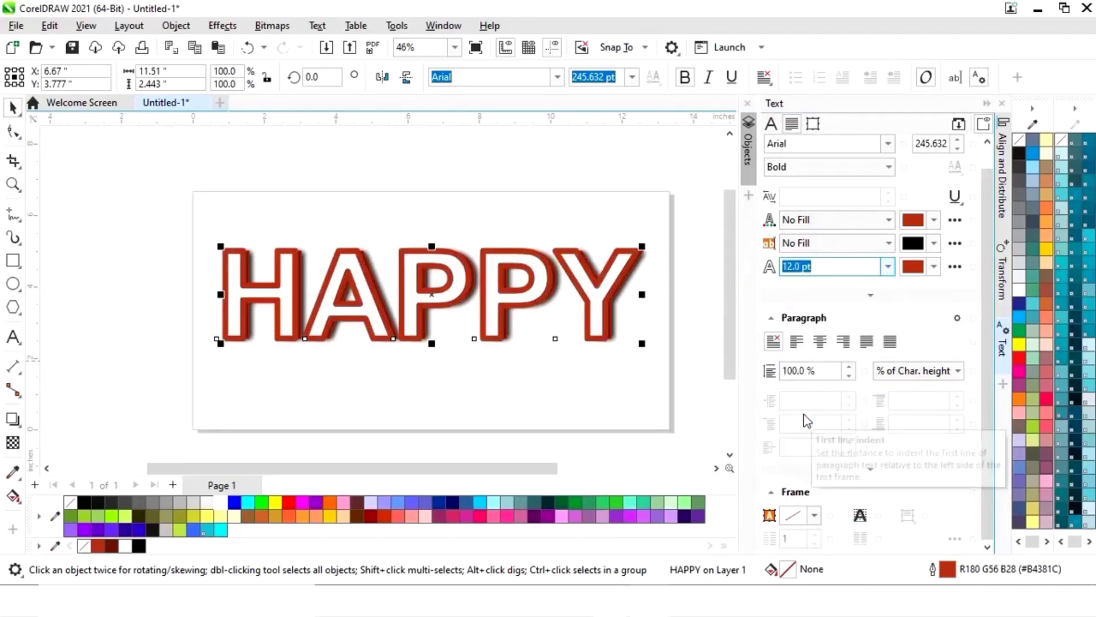
click(986, 105)
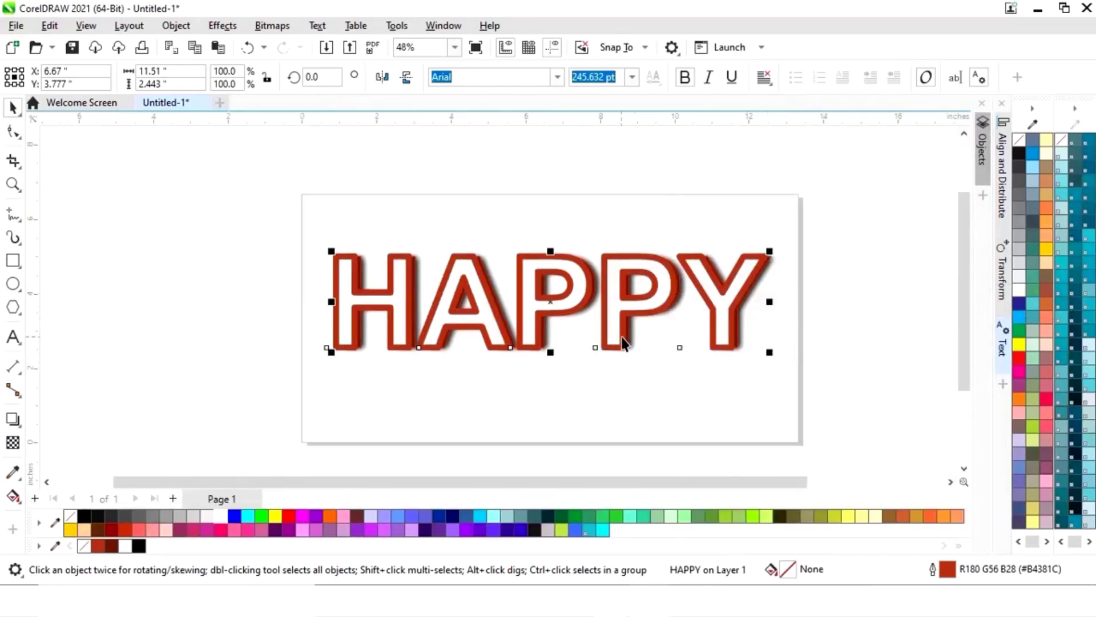
Step: Shift the outlined red text slightly up and to the left, to about X 6.627, Y 3.82 inches
mouse_move(615, 334)
mouse_down()
mouse_move(608, 326)
mouse_move(619, 328)
mouse_up()
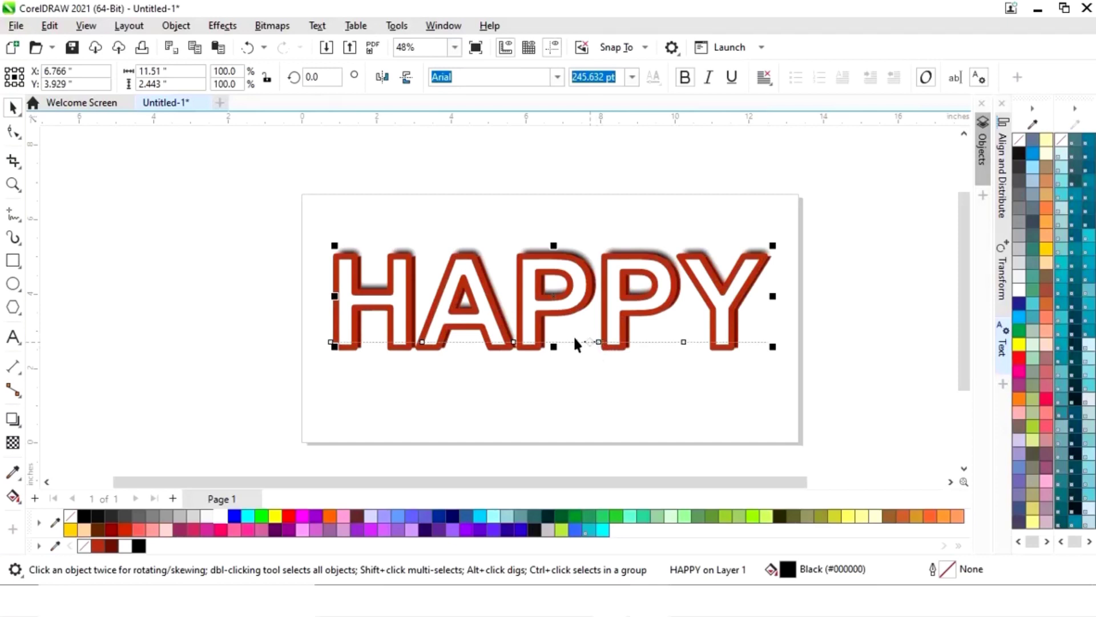
key(ctrl+z)
click(540, 343)
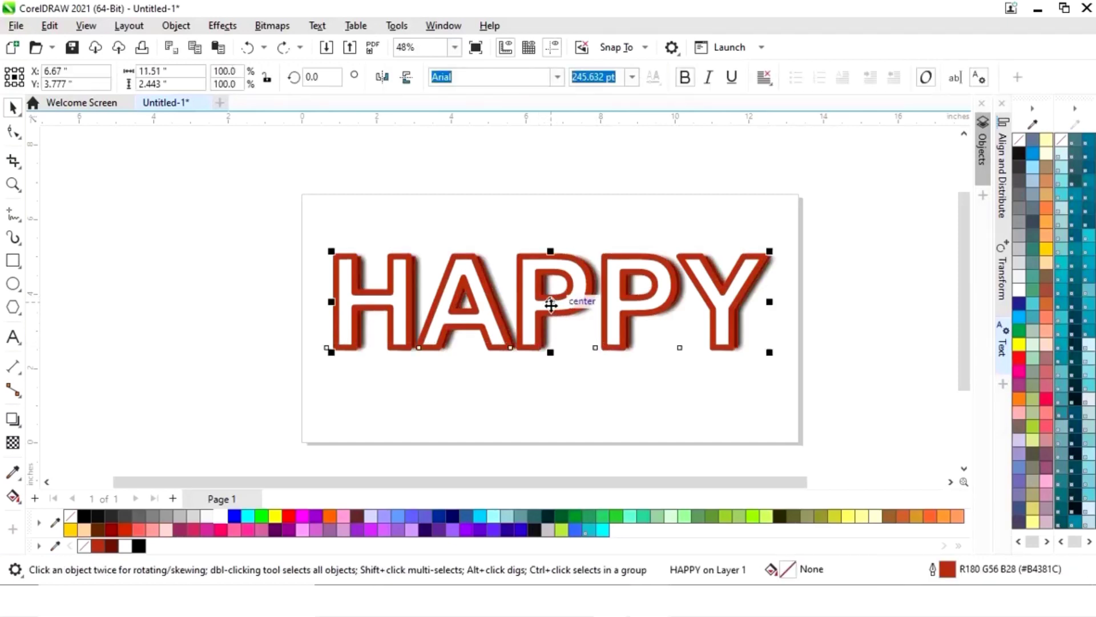
drag(552, 303, 546, 300)
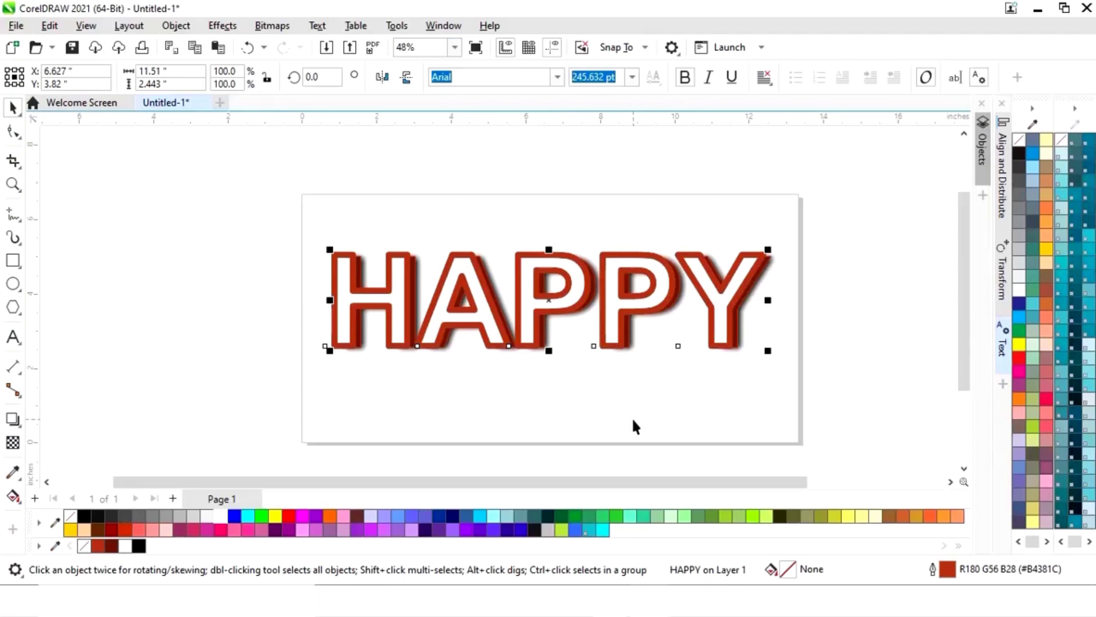
Step: Stretch the dark red depth text vertically to about 2.589 inches tall and place it at about Y 3.82 inches
key(z)
drag(284, 214, 736, 381)
click(248, 439)
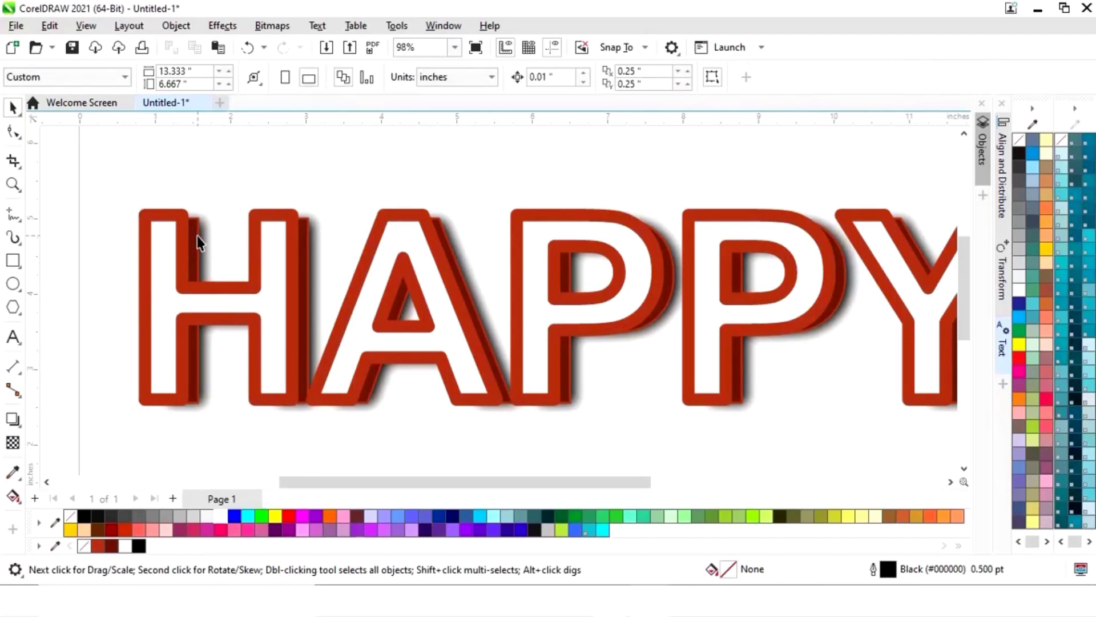
click(306, 236)
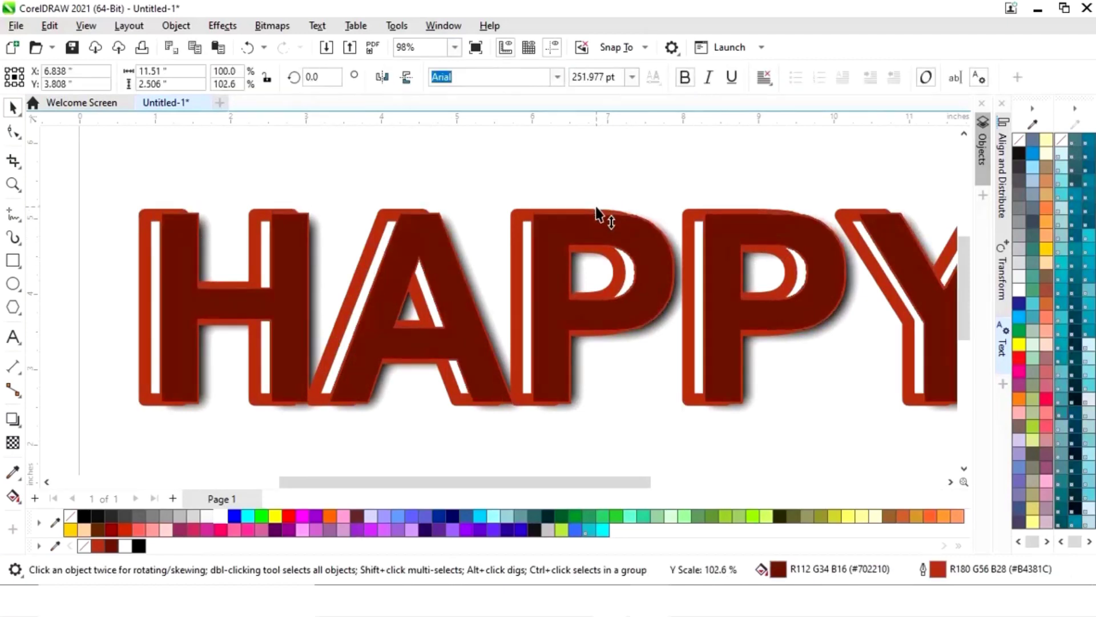
drag(598, 230, 597, 231)
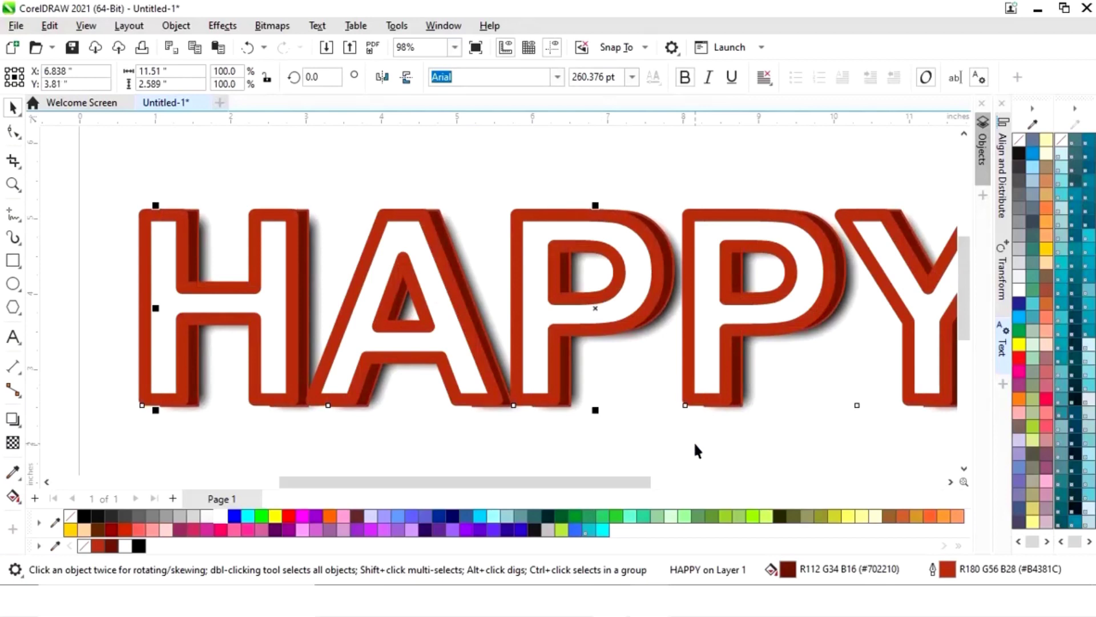
drag(618, 485, 707, 495)
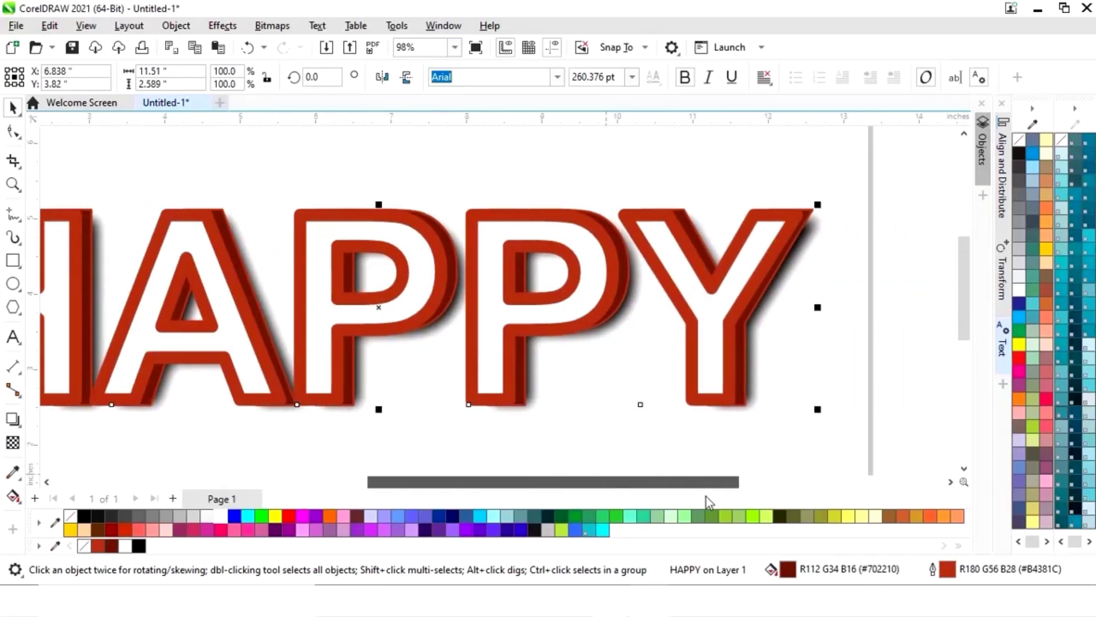
key(F2)
mouse_move(315, 187)
mouse_down()
mouse_move(484, 247)
mouse_move(446, 262)
mouse_up()
key(F5)
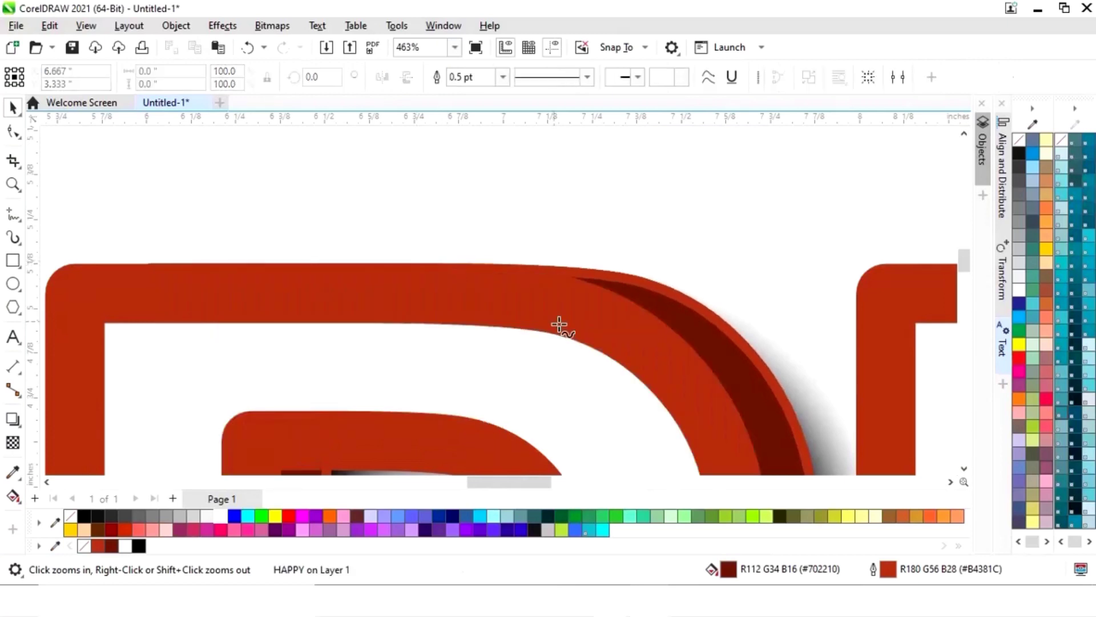
key(F4)
click(13, 107)
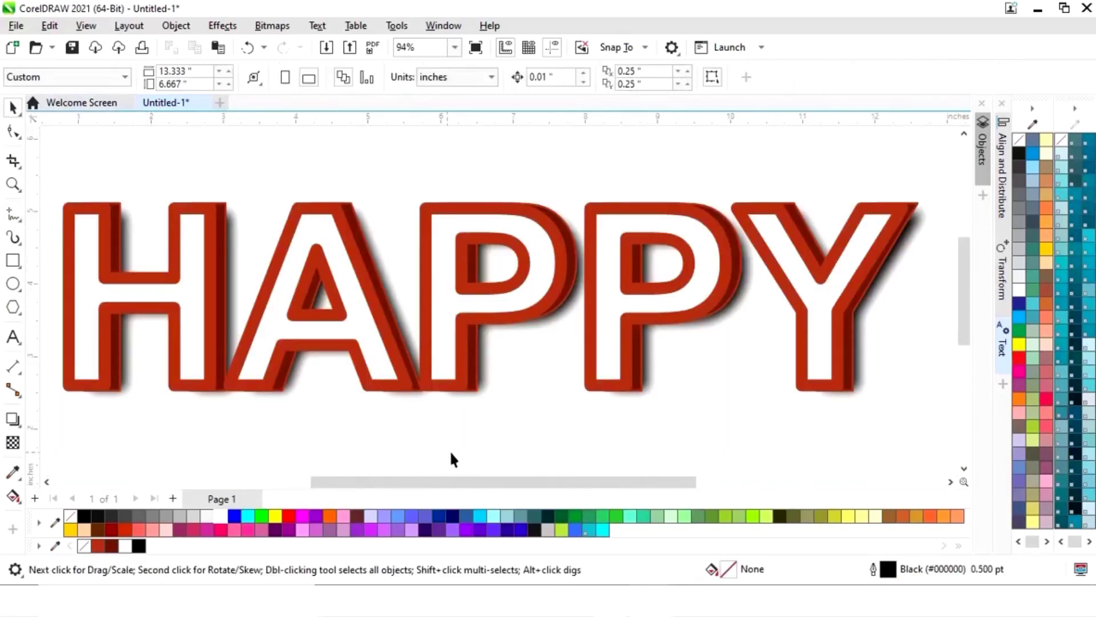
Step: Add a black drop shadow with opacity 50 and feather 15 to the outlined red text, running from its left edge to its right end
drag(500, 484, 478, 486)
click(548, 338)
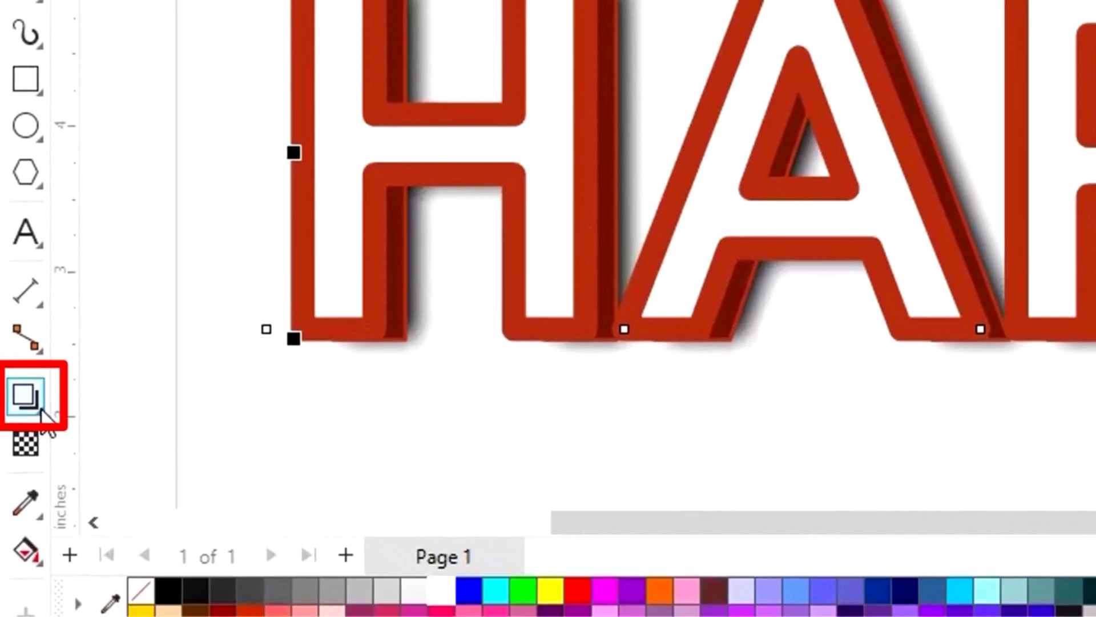
click(20, 425)
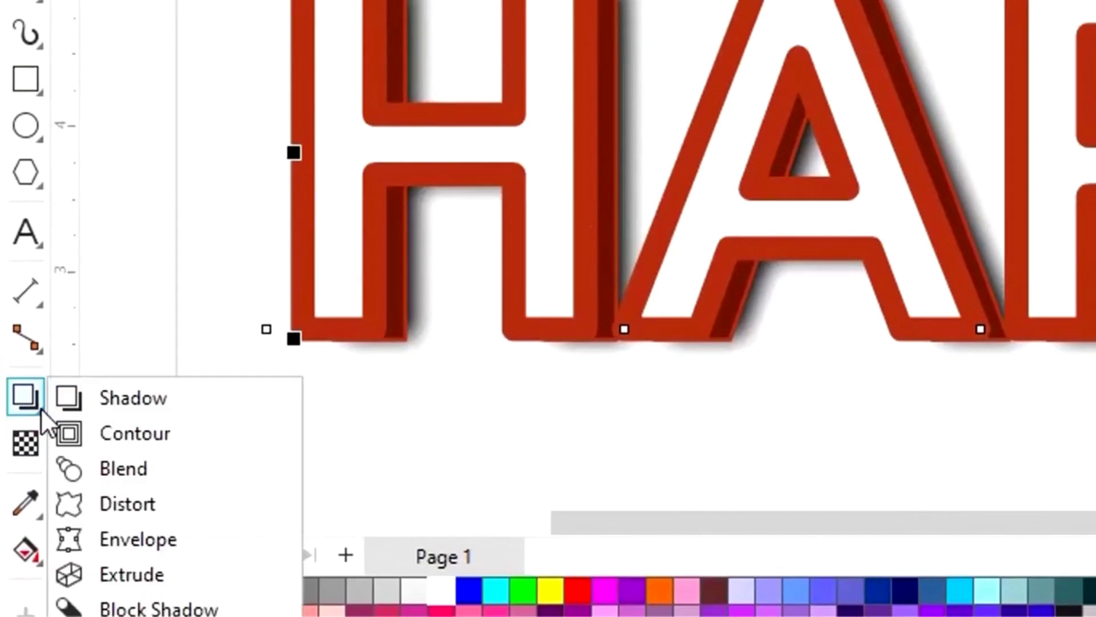
click(131, 408)
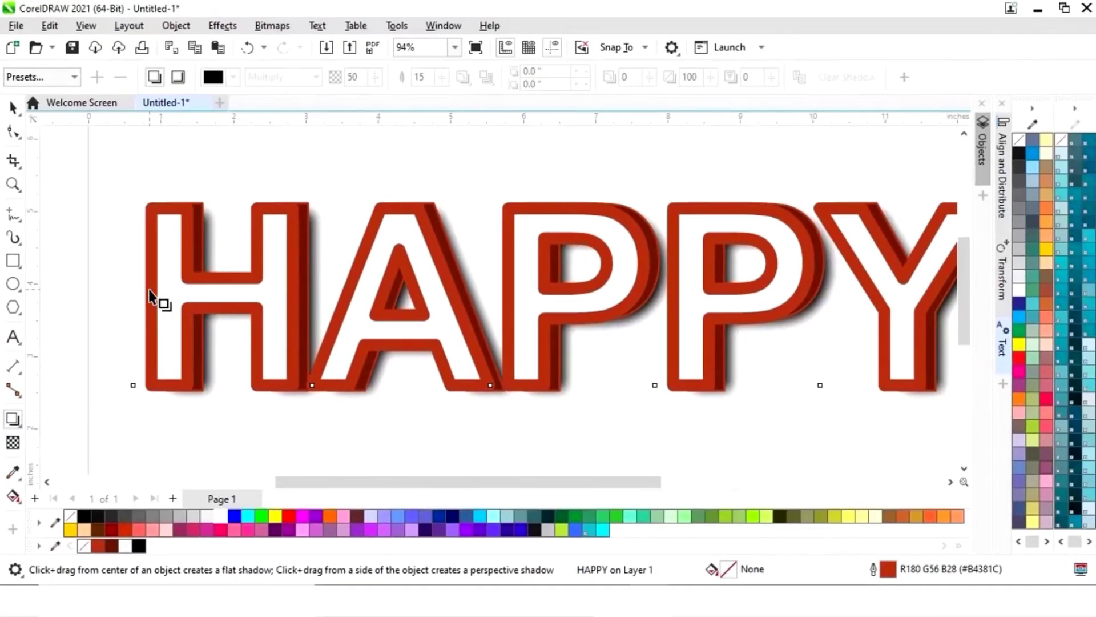
drag(148, 289, 992, 295)
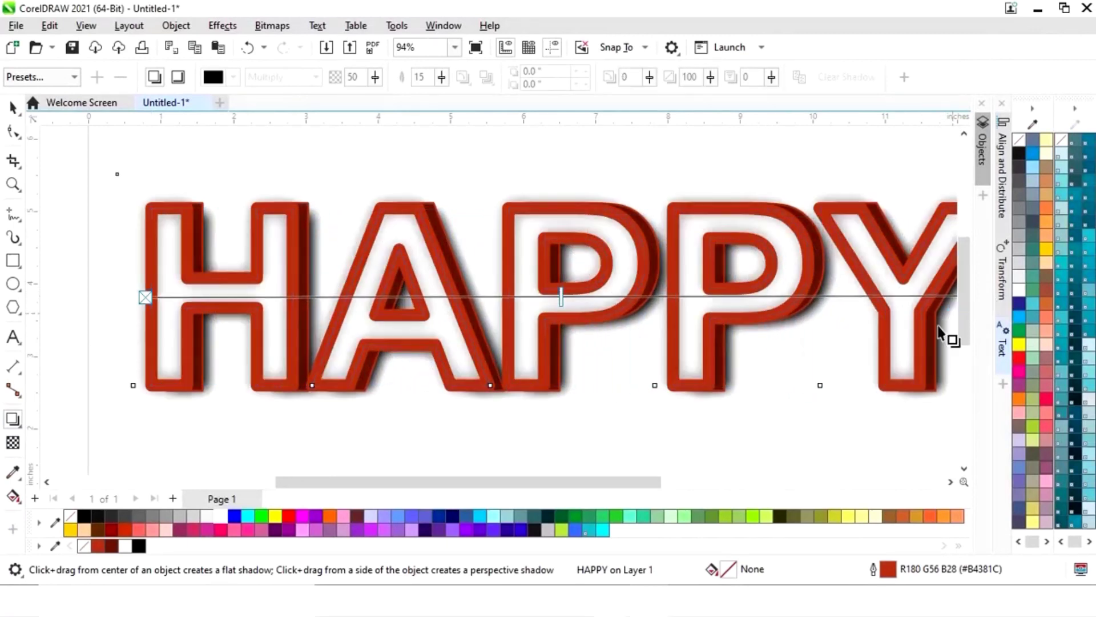
drag(652, 482, 682, 487)
drag(909, 295, 901, 295)
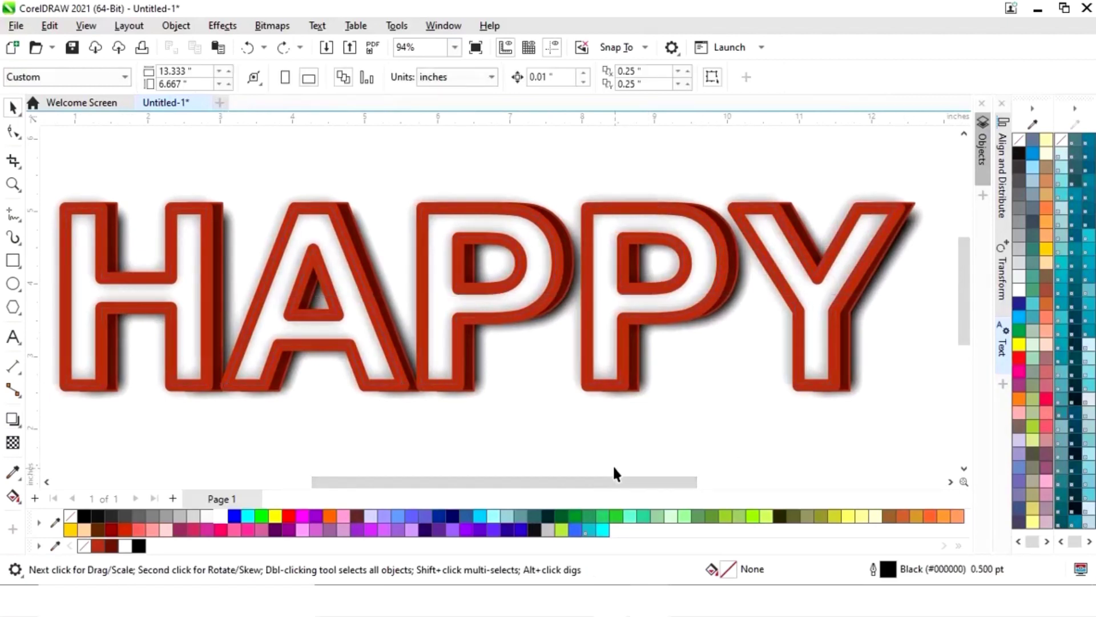
Step: Draw a circle about 0.842 inches in diameter below the text, near the letters H and A
drag(622, 485, 595, 488)
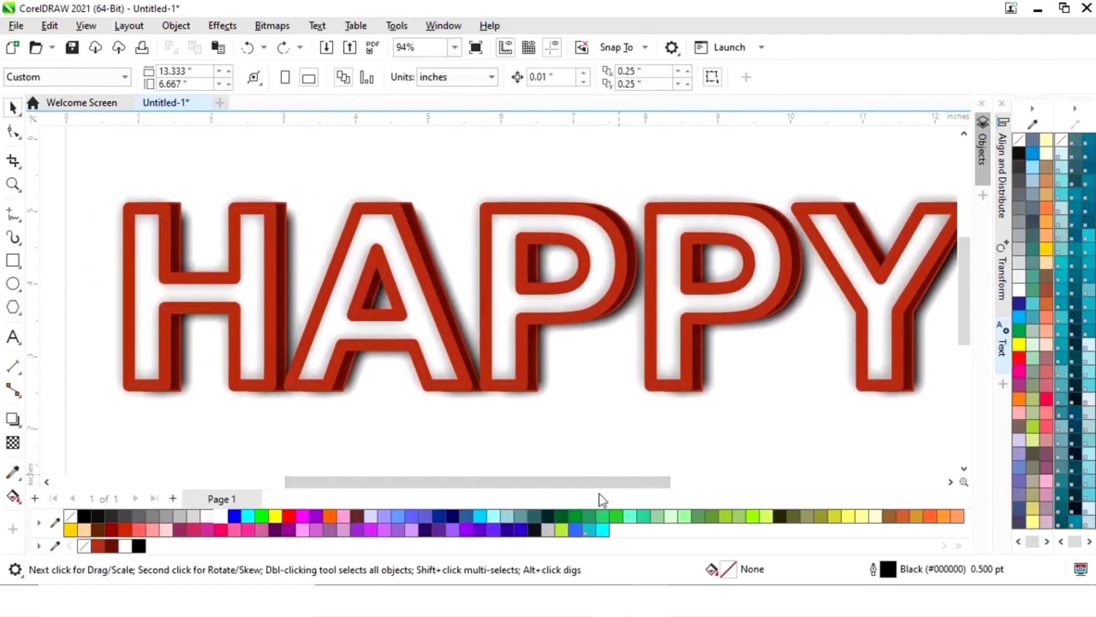
key(F3)
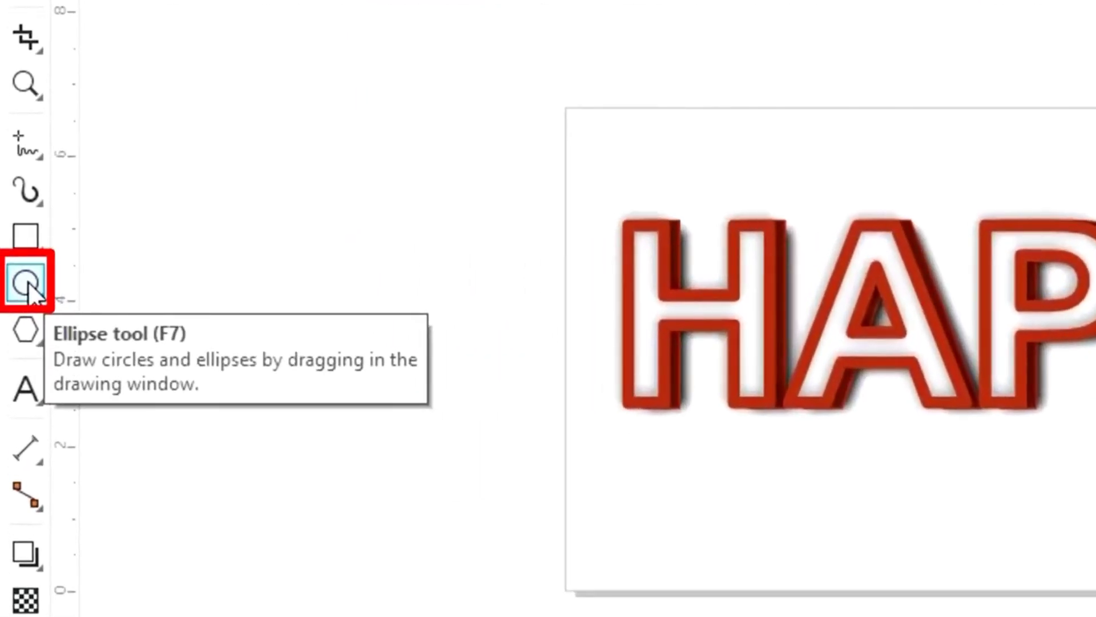
click(25, 282)
drag(752, 488, 816, 550)
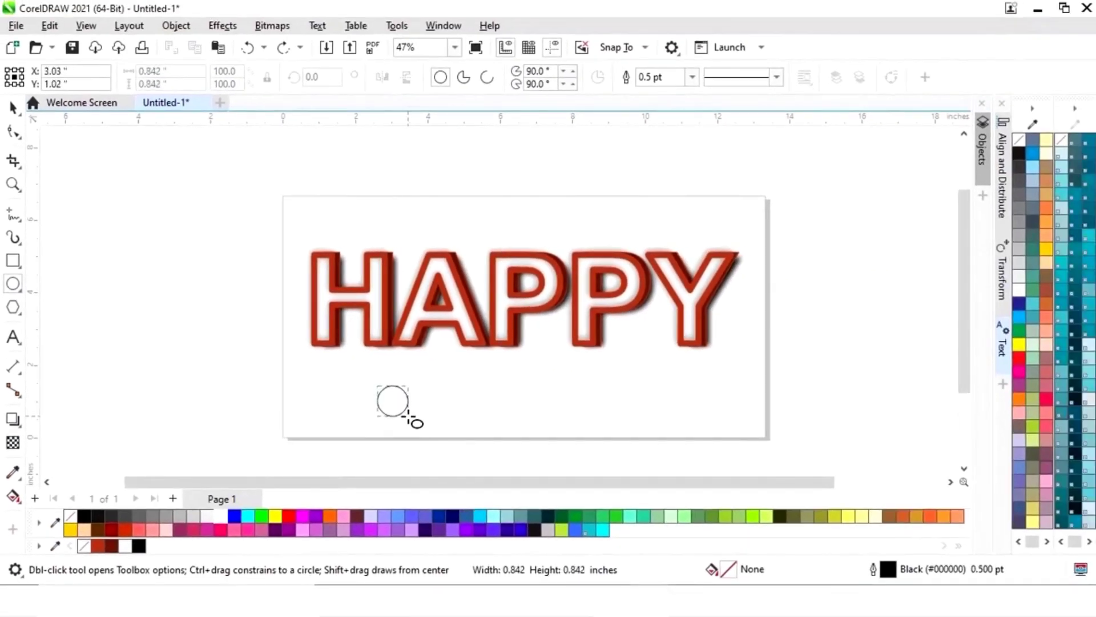
drag(407, 416, 409, 418)
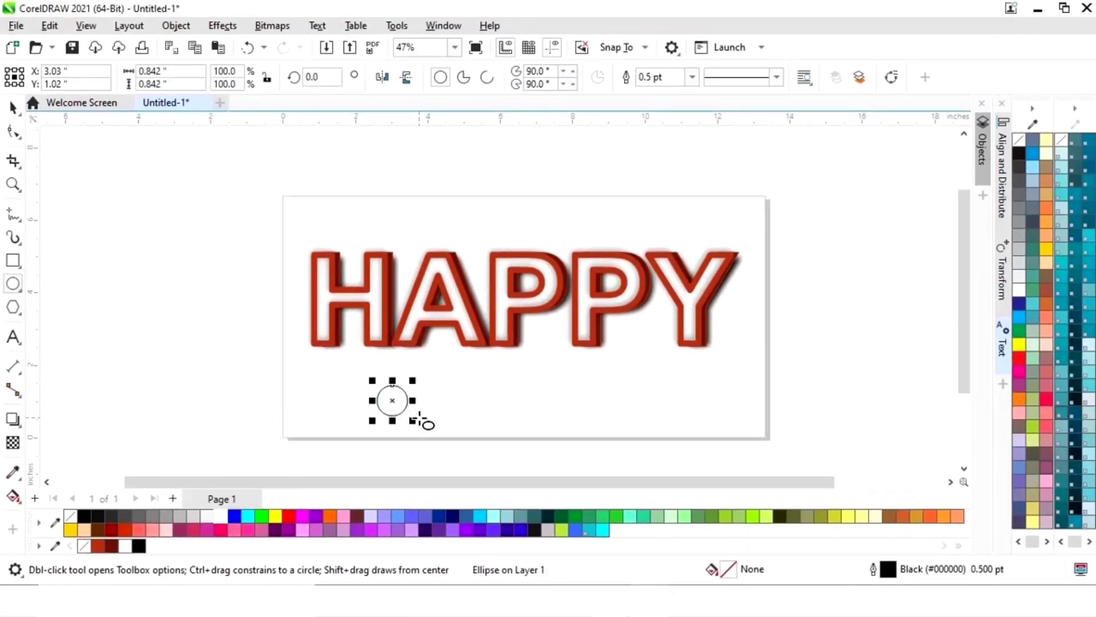
Step: Give the circle a yellow #FFFF66 fill without outline and place a duplicate to its right at about X 5.201, Y 0.865 inches
click(12, 106)
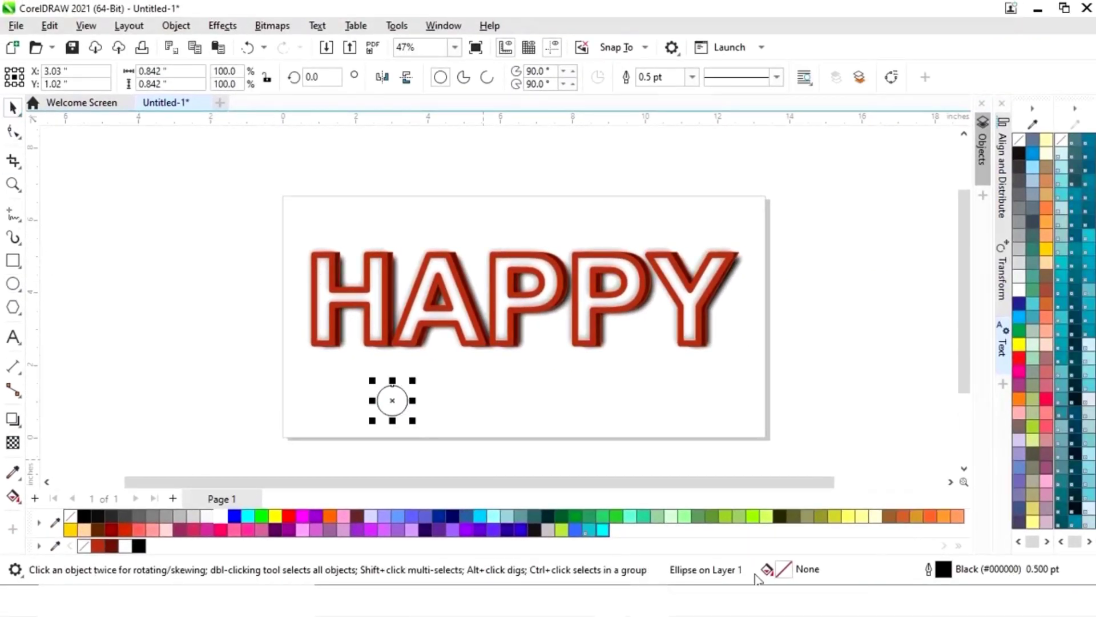
click(848, 516)
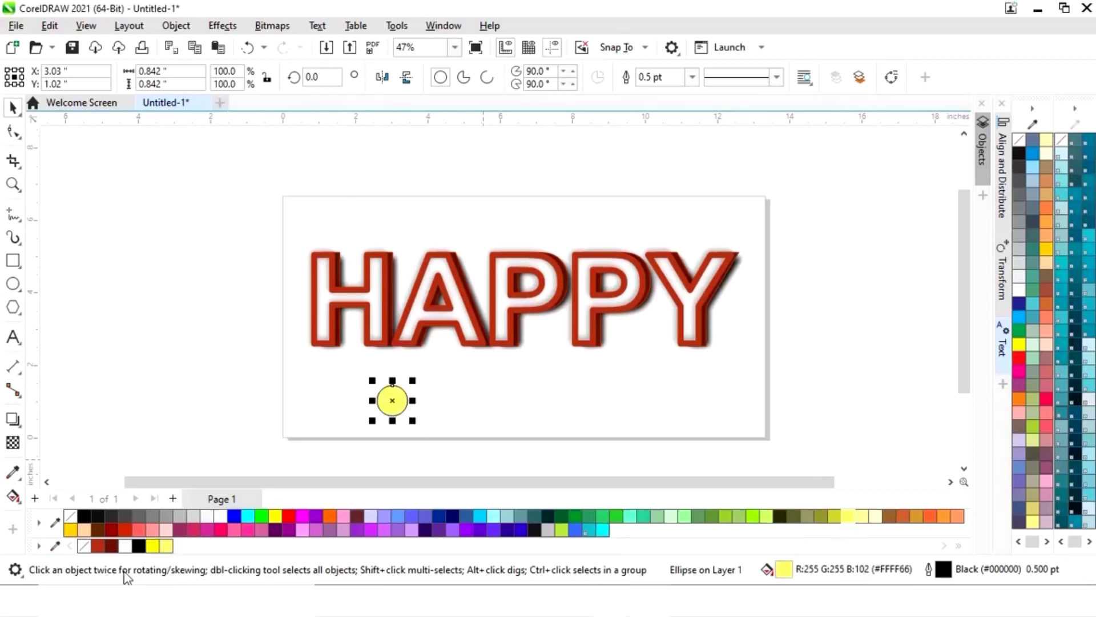
right_click(71, 516)
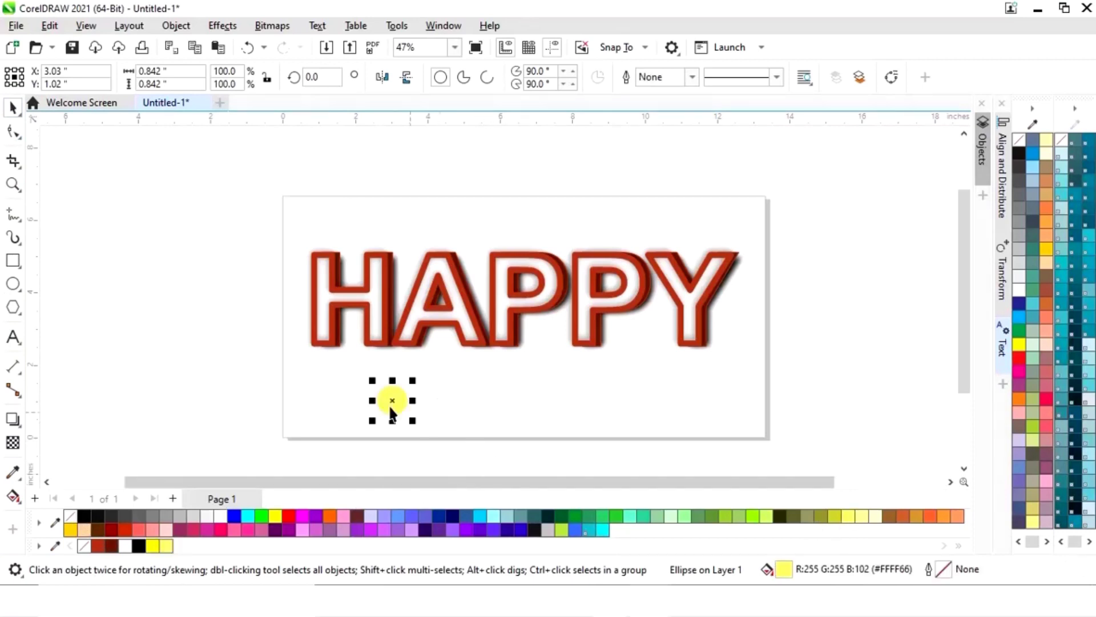
drag(393, 400, 468, 409)
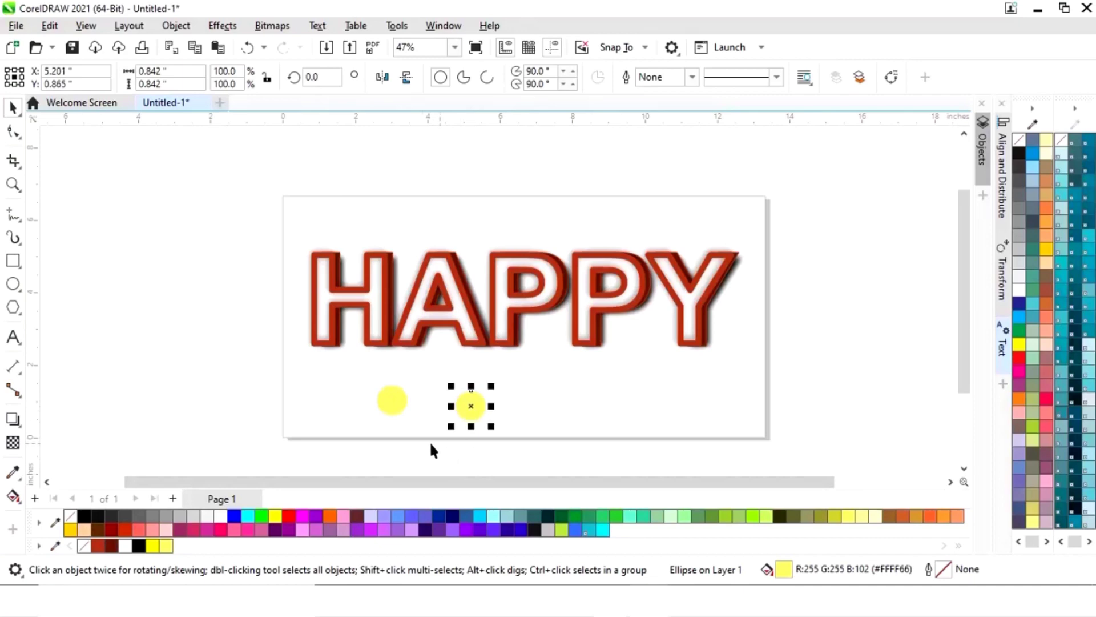
click(413, 423)
Step: Apply a Gaussian Blur with a radius of 24.3 pixels to the original yellow circle on the left
click(393, 404)
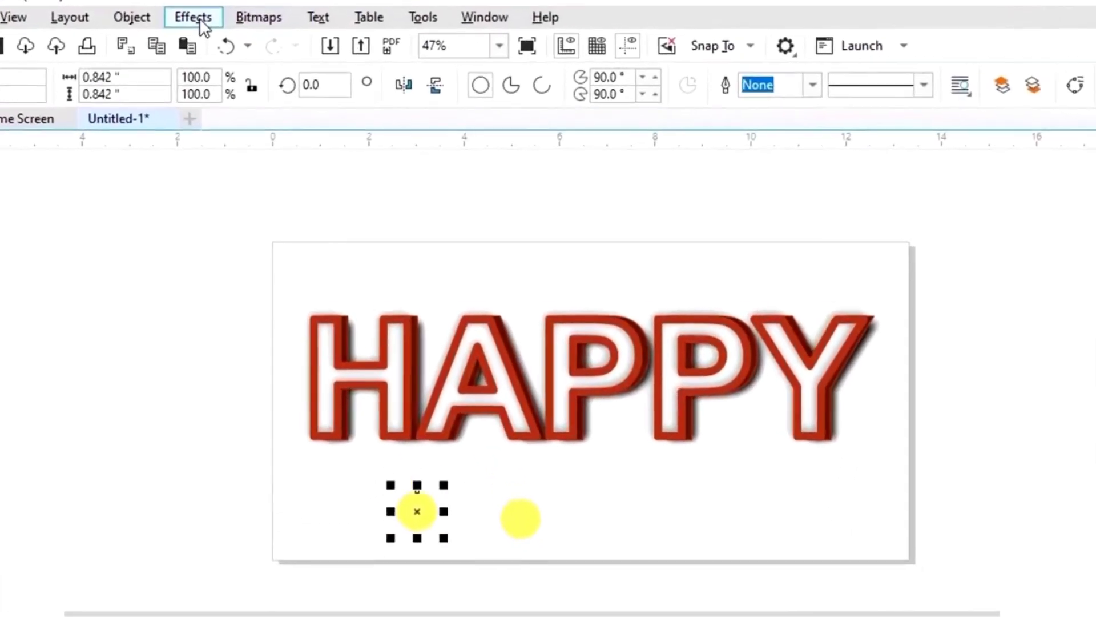
click(222, 26)
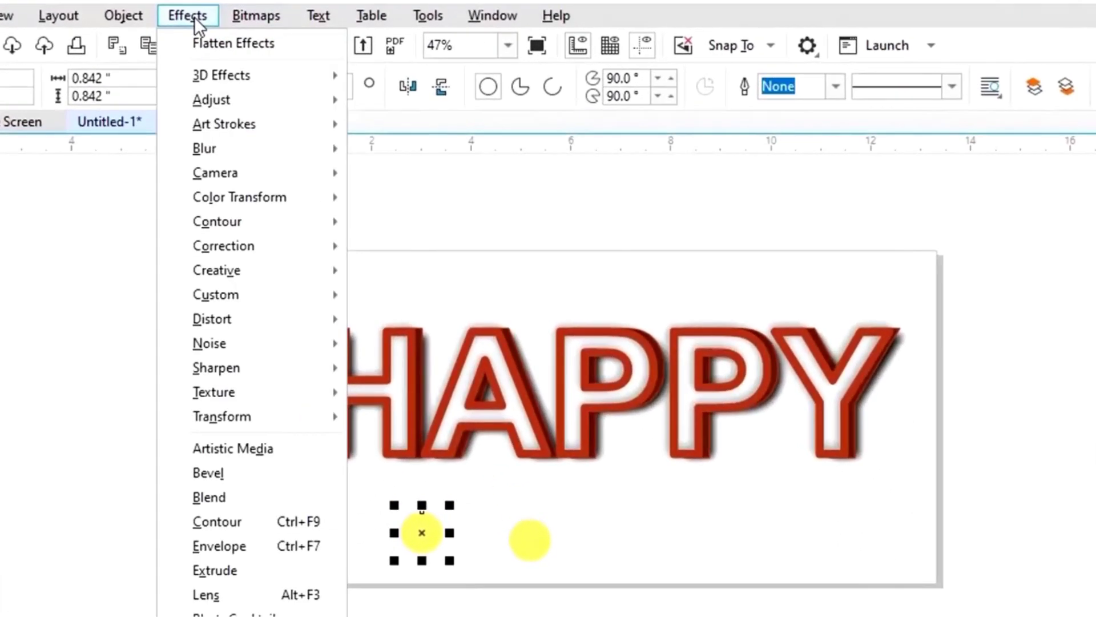
mouse_move(215, 149)
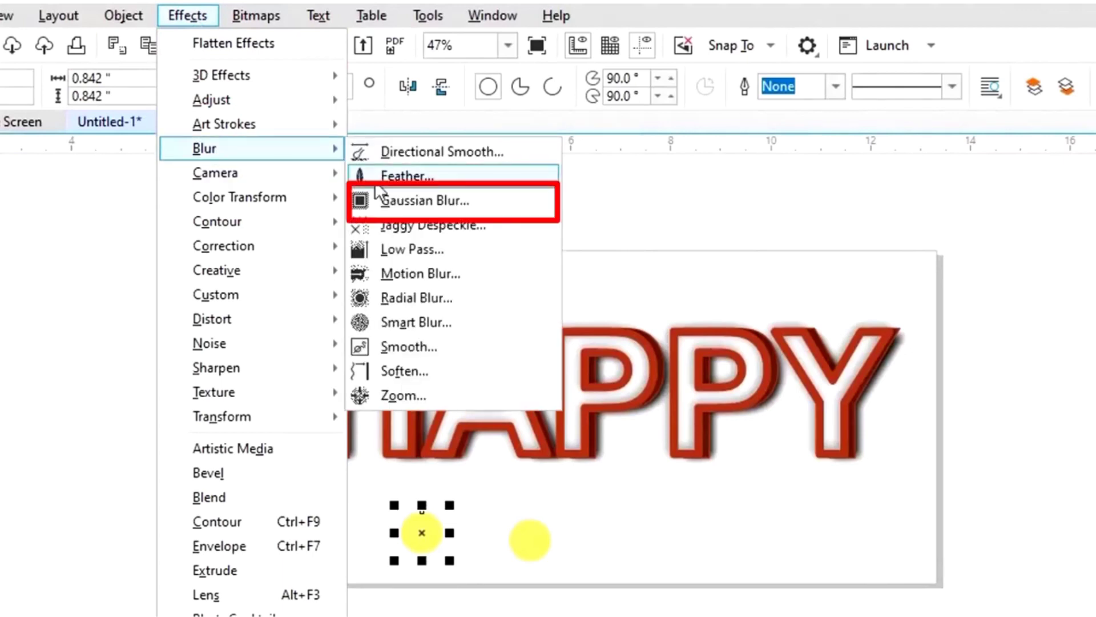
click(392, 199)
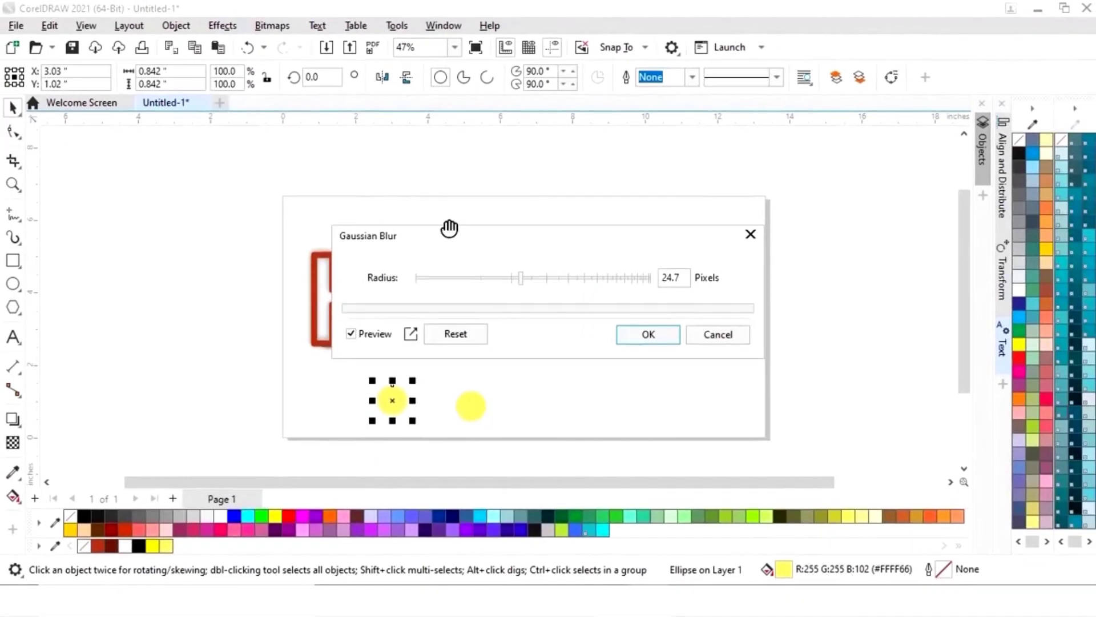
click(533, 278)
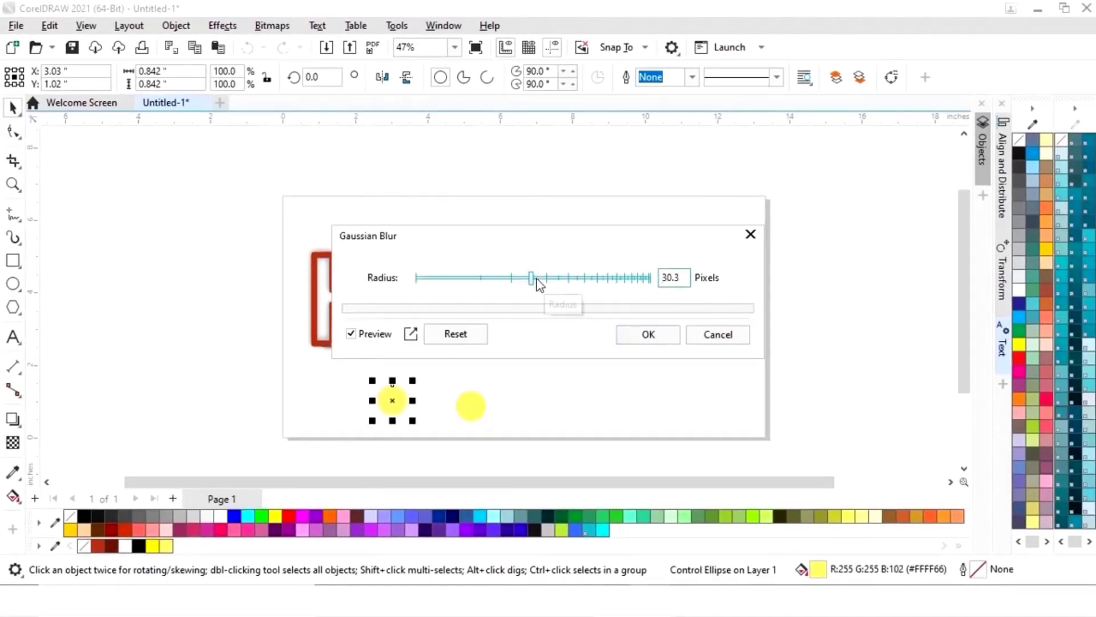
click(521, 276)
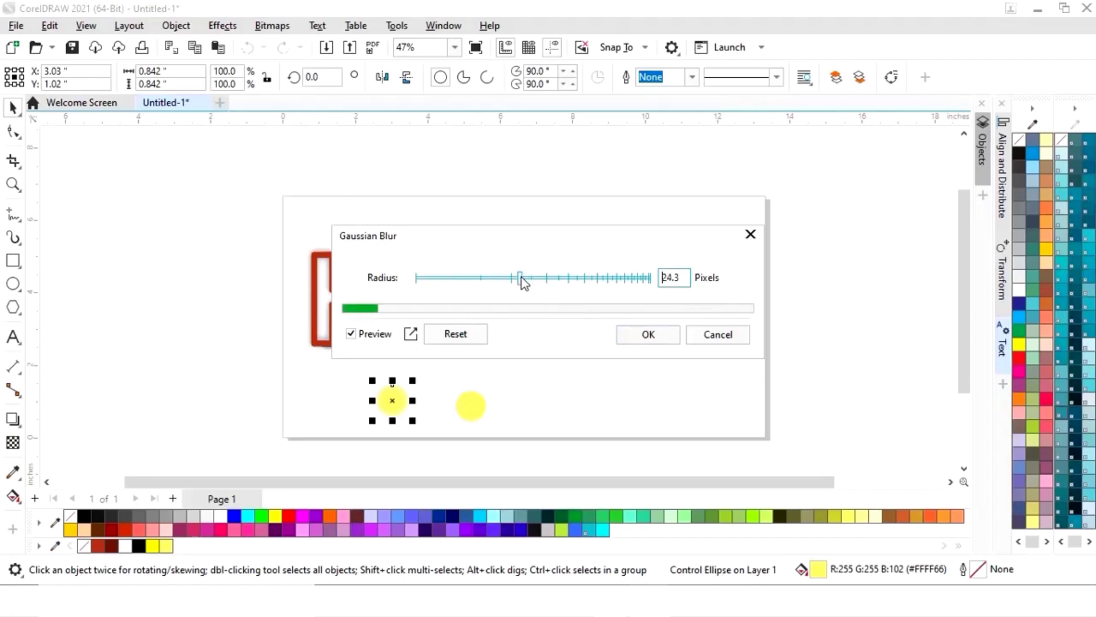
click(632, 337)
click(518, 410)
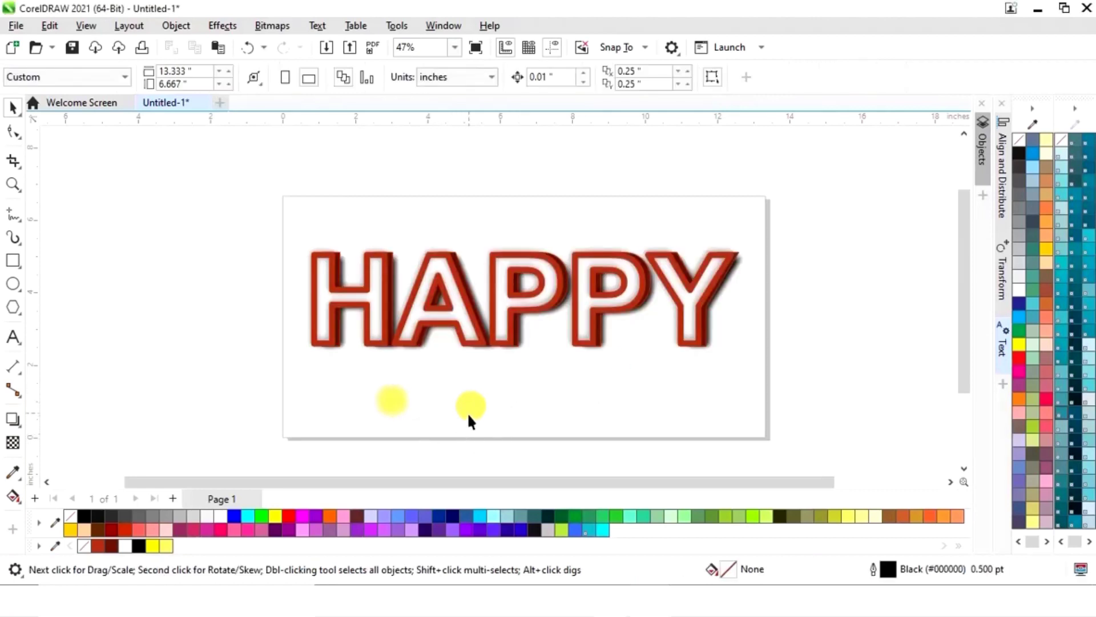
Step: Shrink the unblurred yellow circle to about 0.652 inches in diameter and centre it on the blurred yellow circle
drag(469, 407, 417, 410)
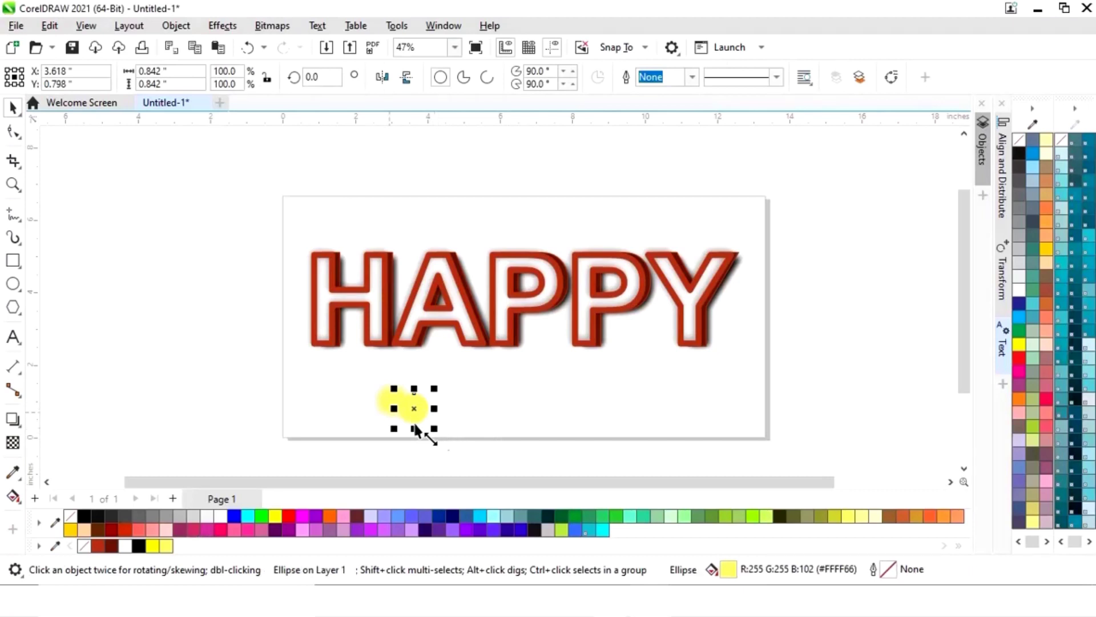
key(z)
drag(350, 372, 480, 436)
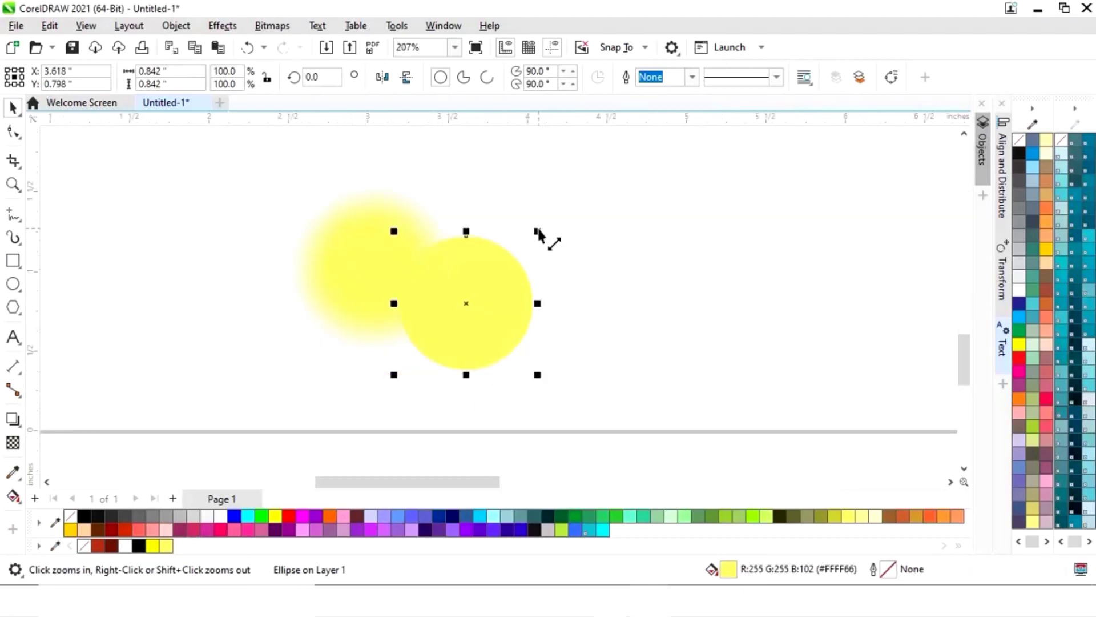
drag(538, 232, 521, 256)
drag(468, 304, 373, 267)
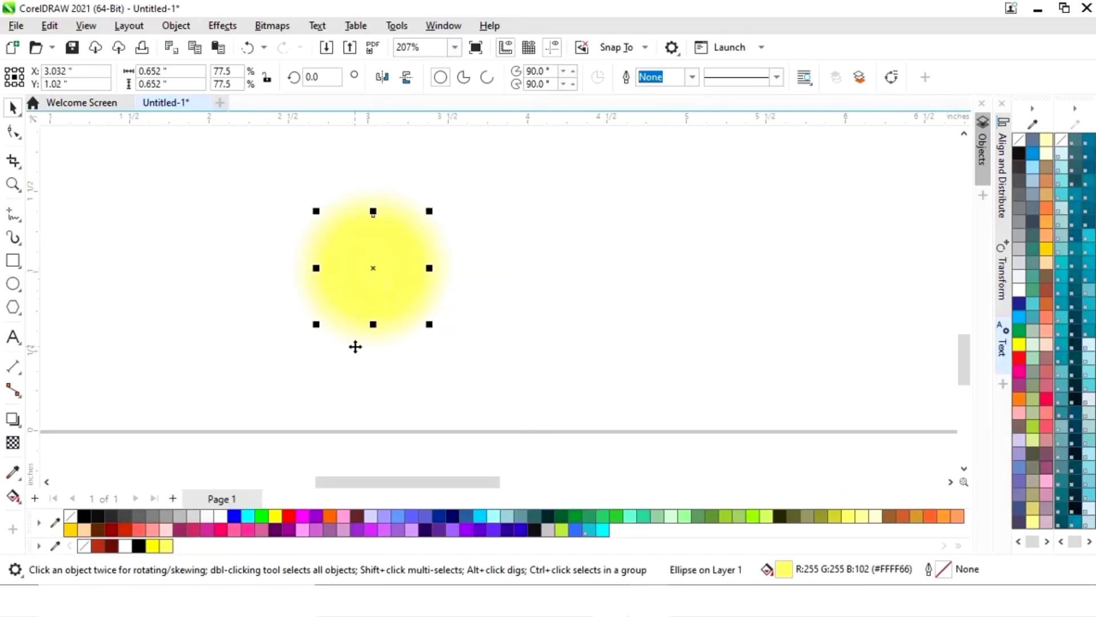
Step: Fill the front circle with white, shrink it to about 0.582 inches and nudge it to about X 3.027, Y 1.04 inches
click(220, 515)
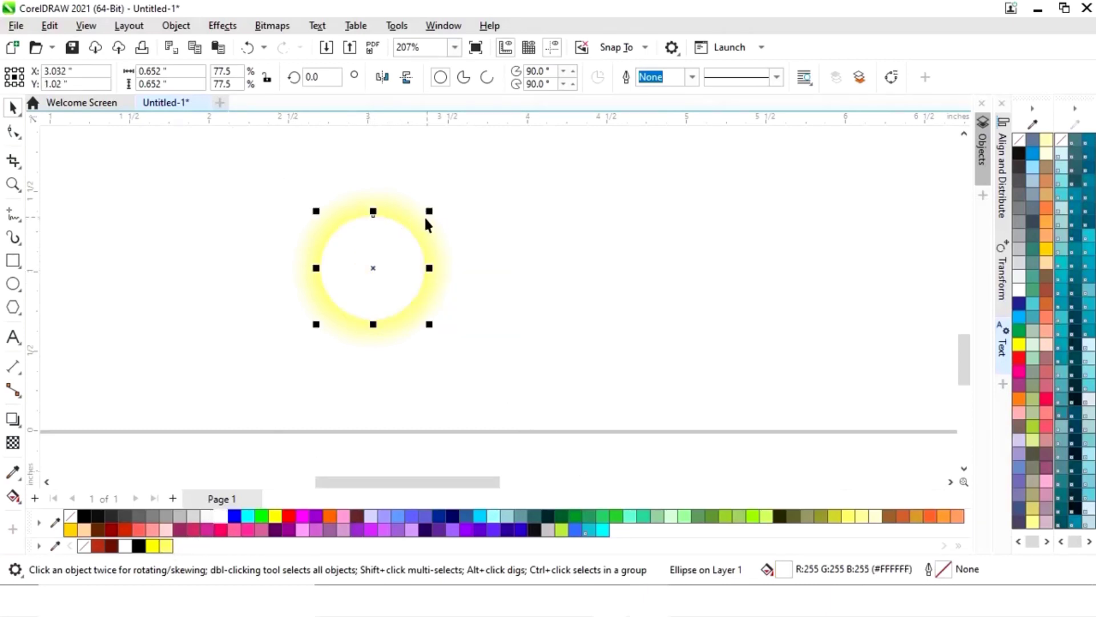
drag(433, 212, 429, 214)
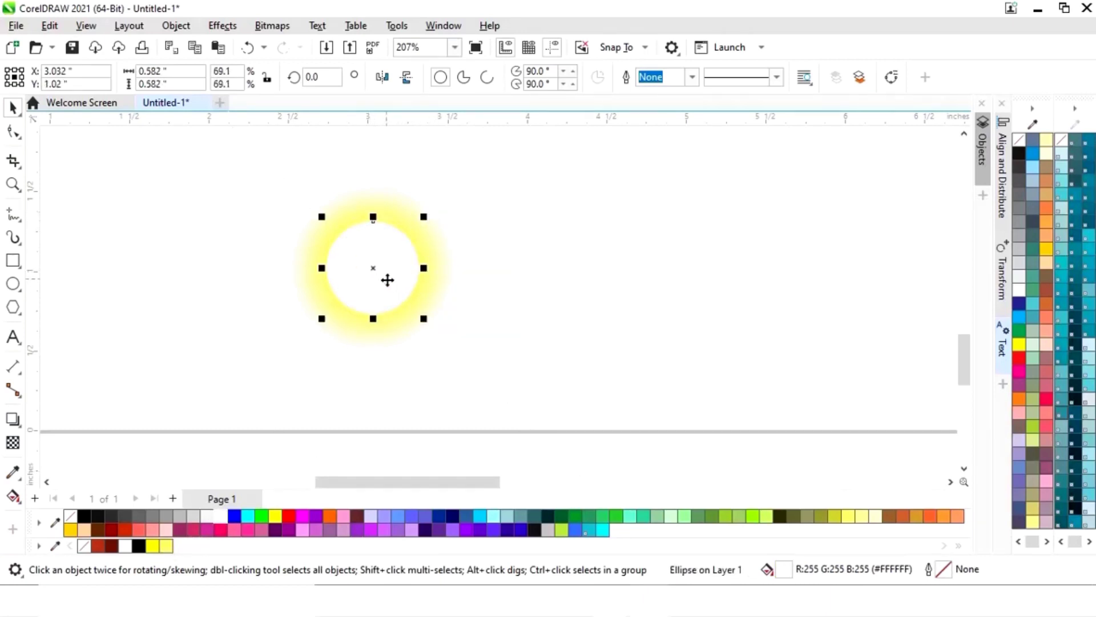
drag(385, 278, 386, 278)
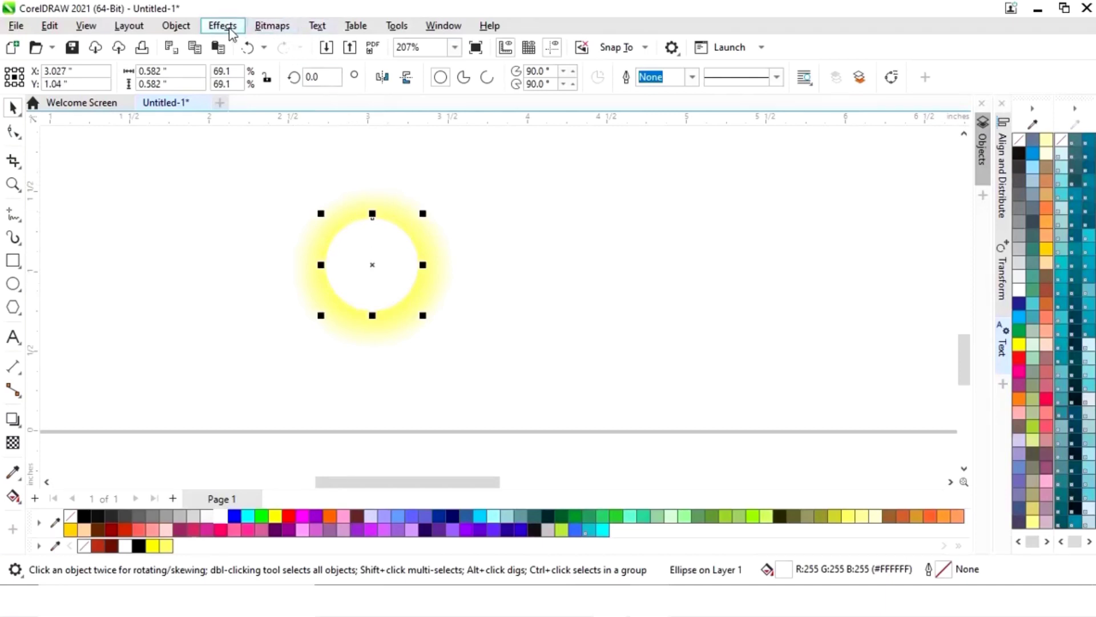
Step: Apply a Gaussian Blur with a radius of 12.7 pixels to the white circle
click(228, 29)
mouse_move(242, 127)
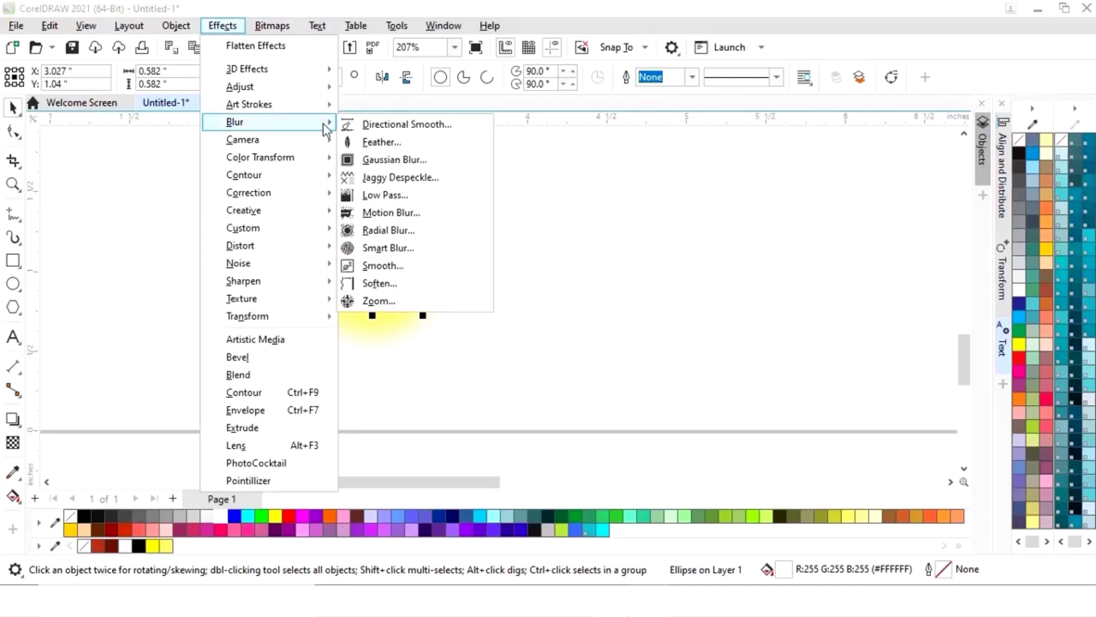
click(408, 159)
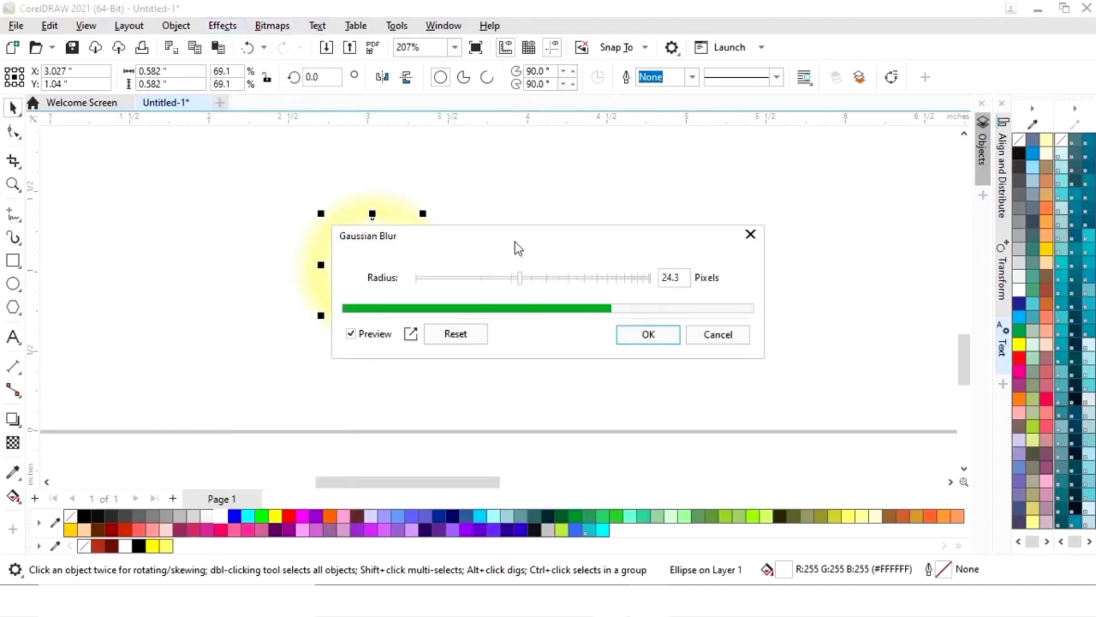
drag(515, 242, 677, 194)
drag(656, 230, 635, 237)
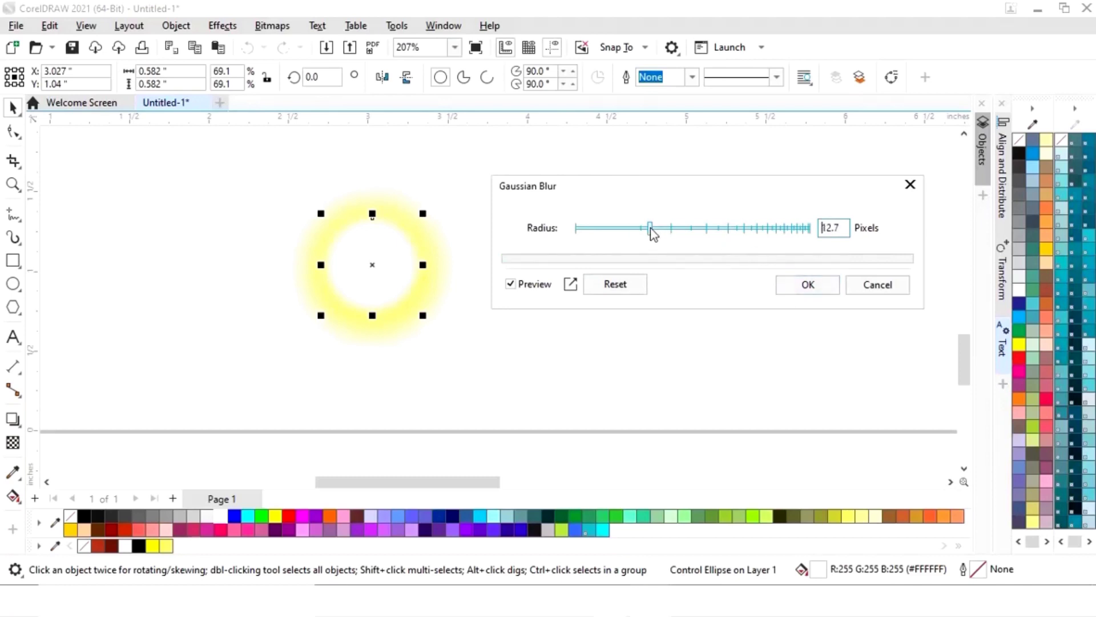
click(811, 287)
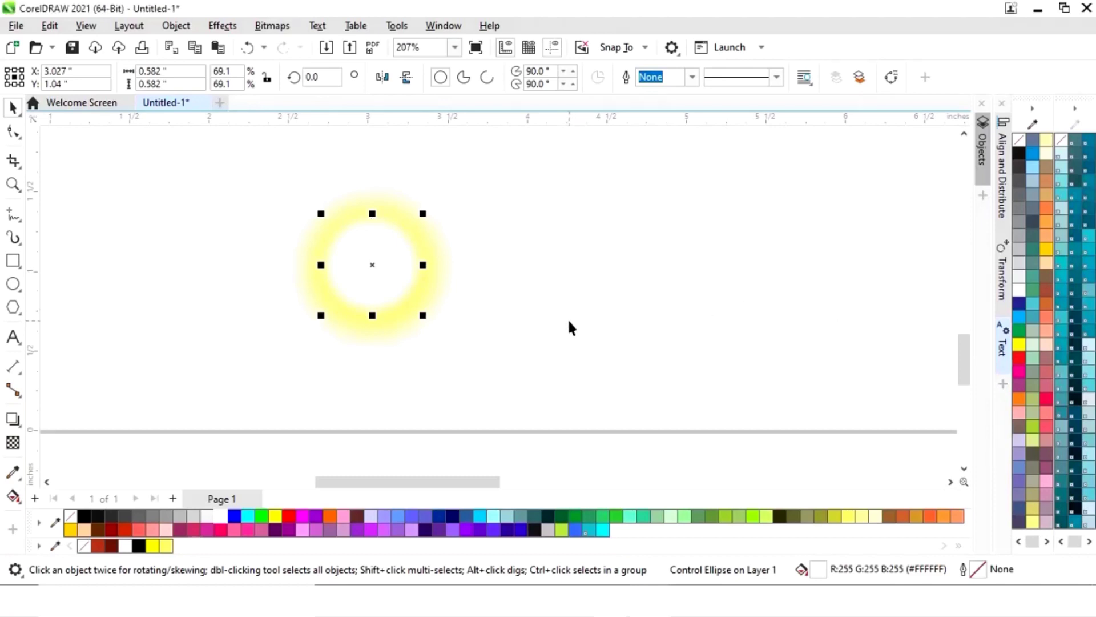
Step: Scale both blurred circles down together so the yellow circle is about 0.301 inches in diameter
key(F4)
drag(335, 400, 204, 439)
mouse_move(291, 370)
mouse_down()
mouse_move(275, 381)
mouse_move(289, 376)
mouse_up()
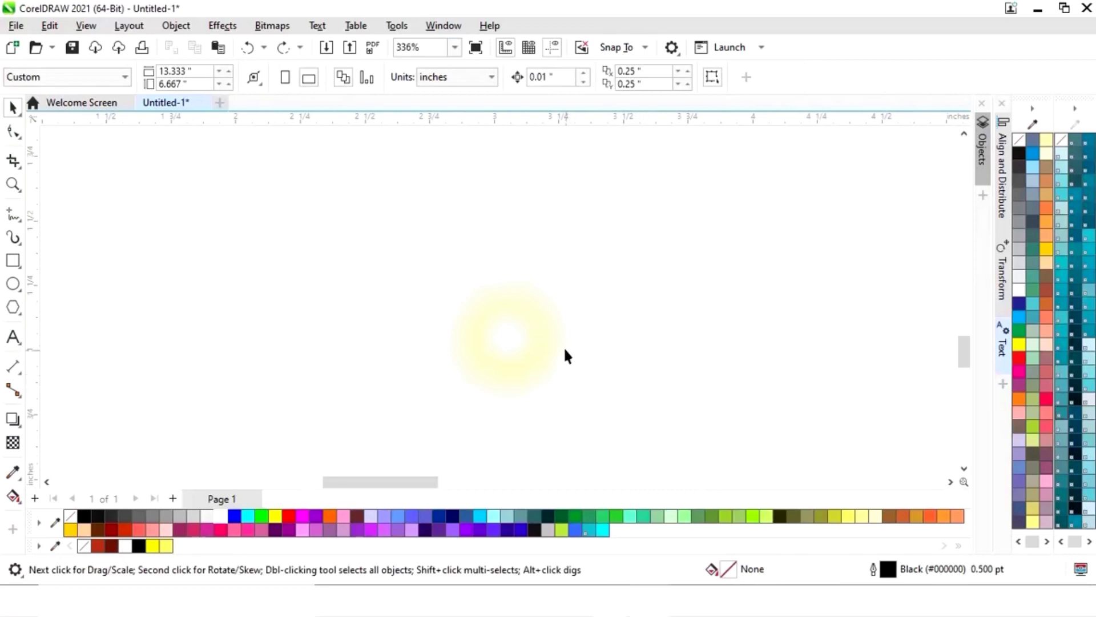
Step: Apply a Gaussian Blur with a radius of 4.1 pixels to the shrunken yellow circle
click(557, 356)
click(218, 29)
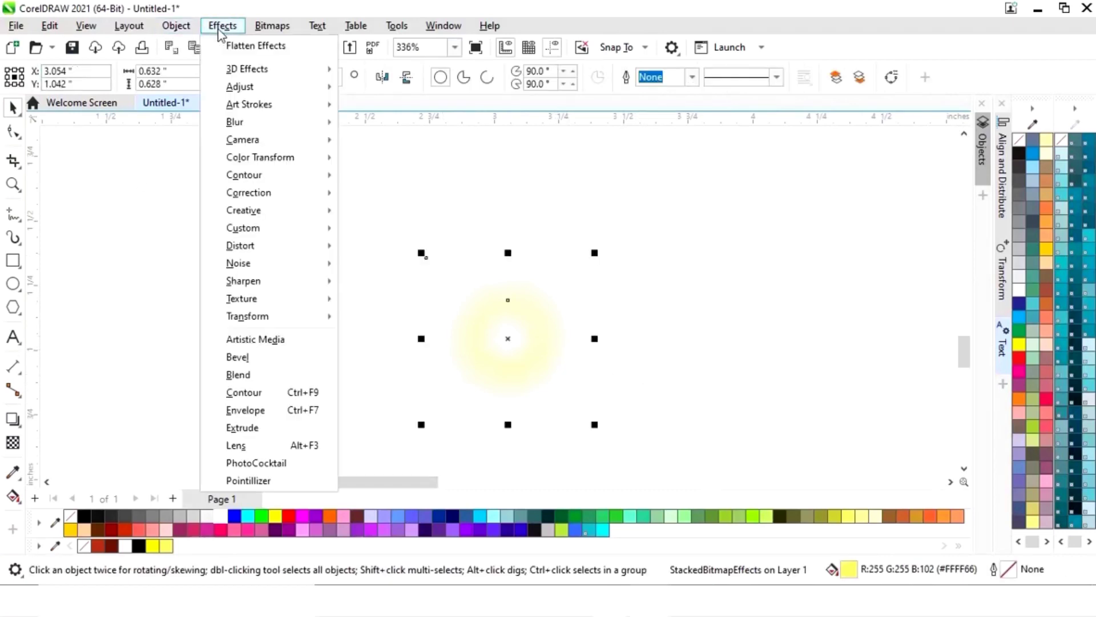
mouse_move(239, 127)
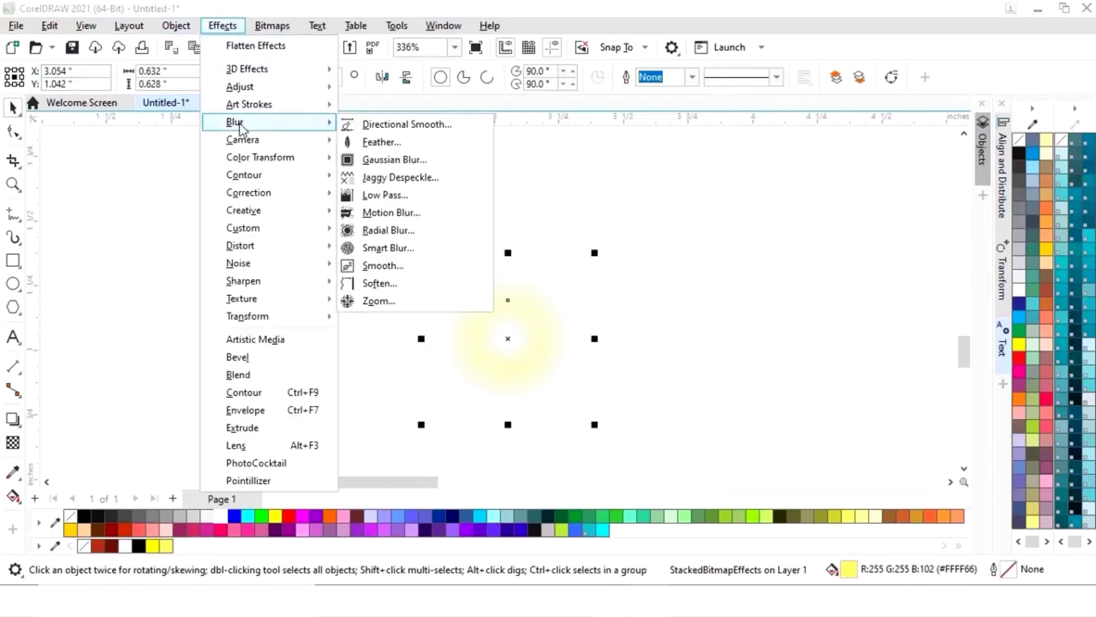
click(426, 161)
drag(519, 278, 473, 279)
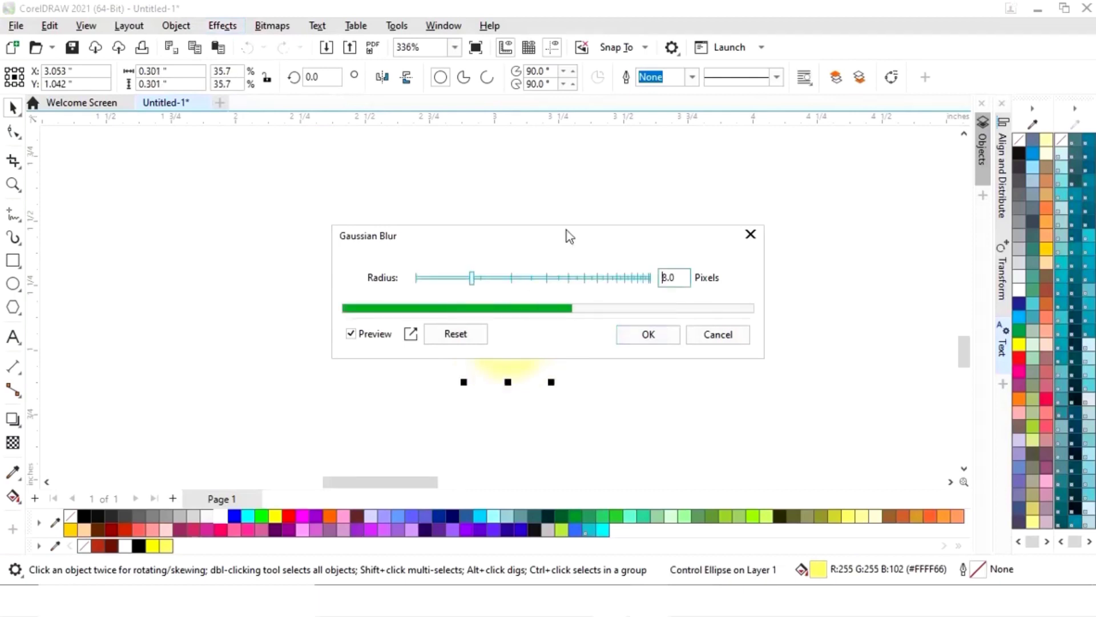
drag(566, 231, 277, 177)
drag(181, 224, 160, 224)
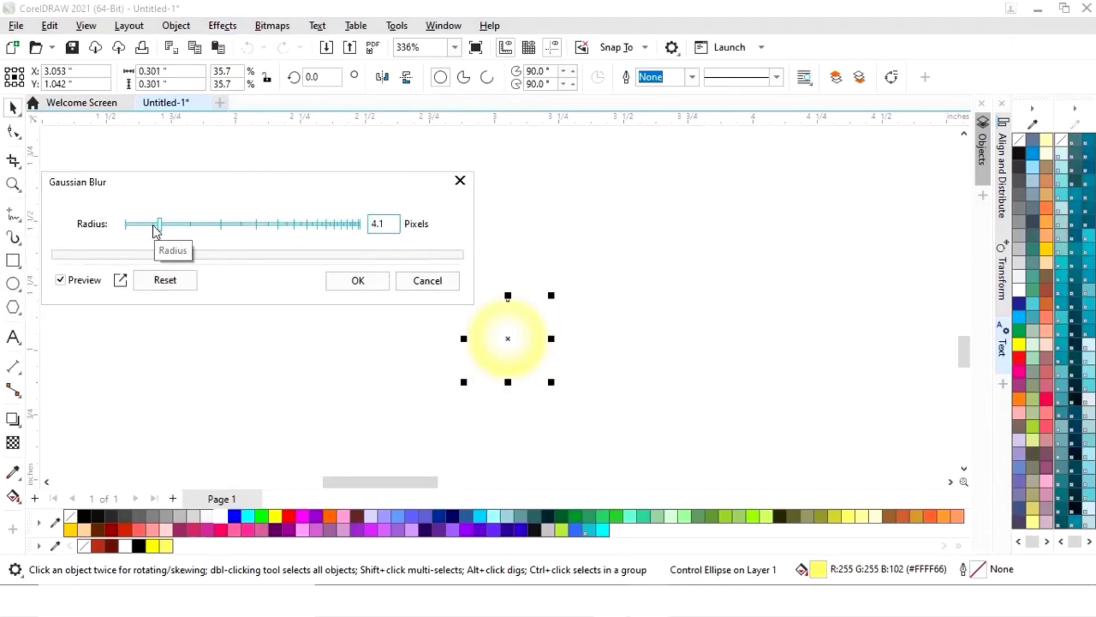
click(351, 282)
Step: Apply a Gaussian Blur with a radius of 3.2 pixels to the small white circle inside the yellow glow
click(636, 348)
click(523, 342)
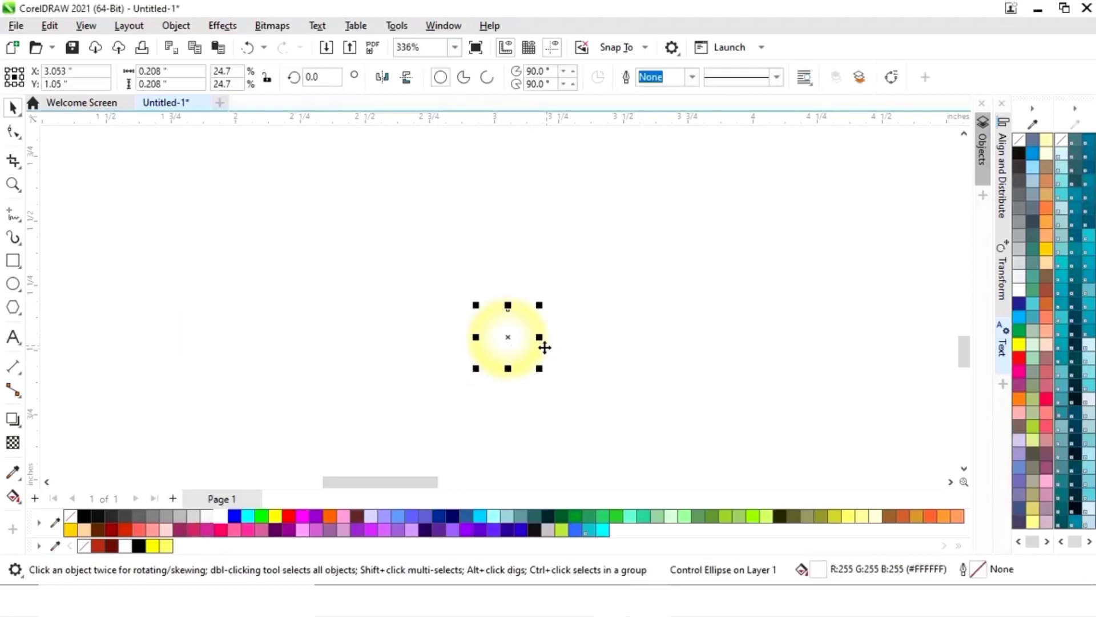
click(218, 27)
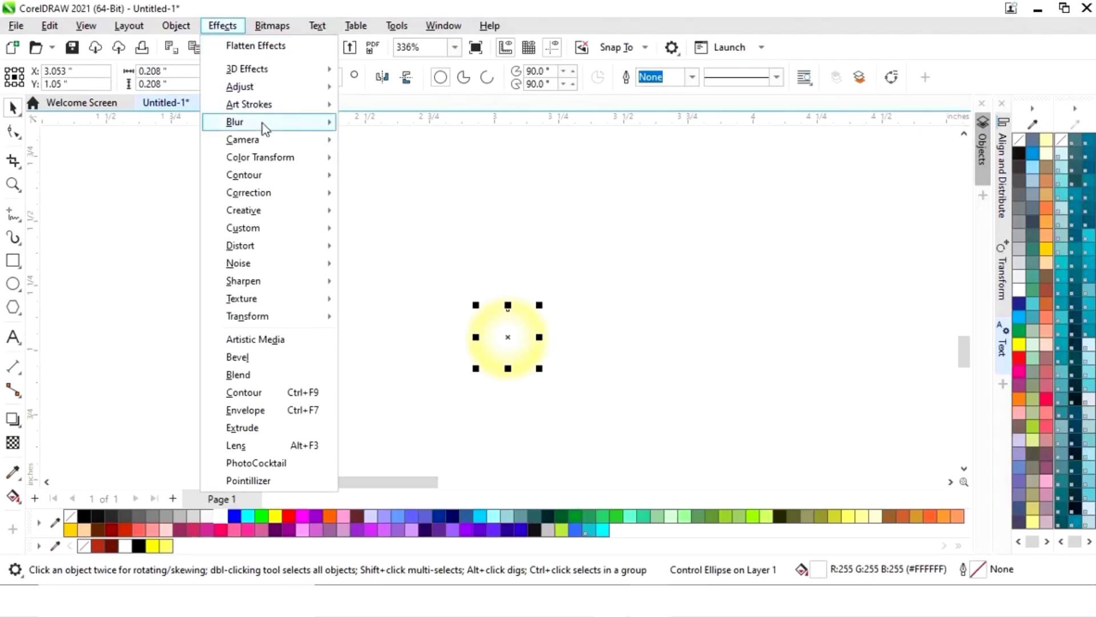
mouse_move(263, 122)
click(379, 161)
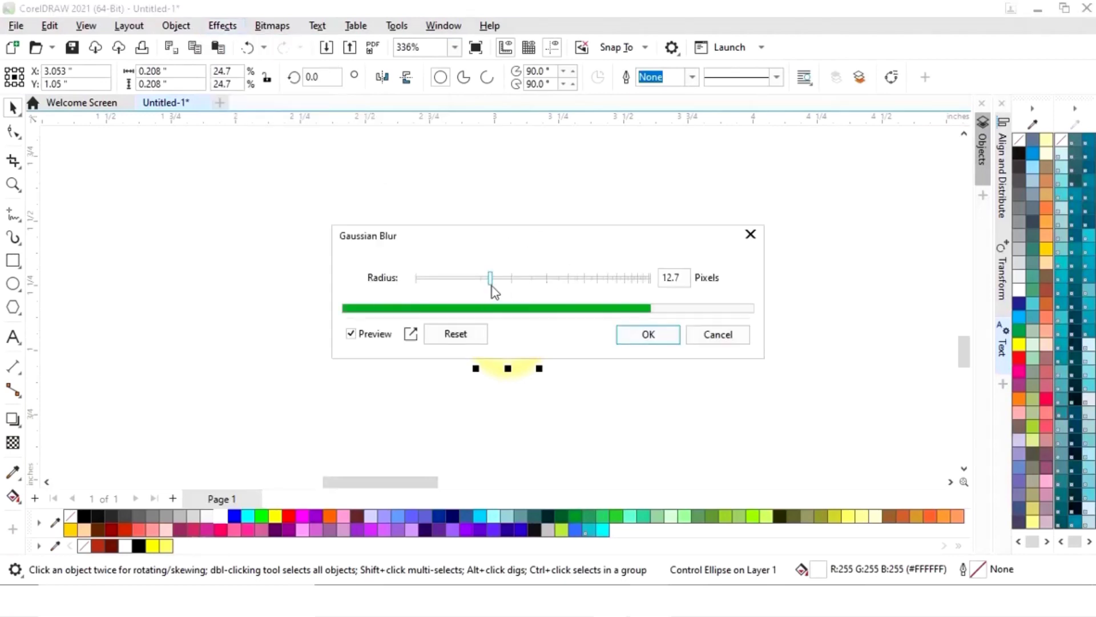
drag(490, 278, 459, 279)
drag(540, 242, 361, 175)
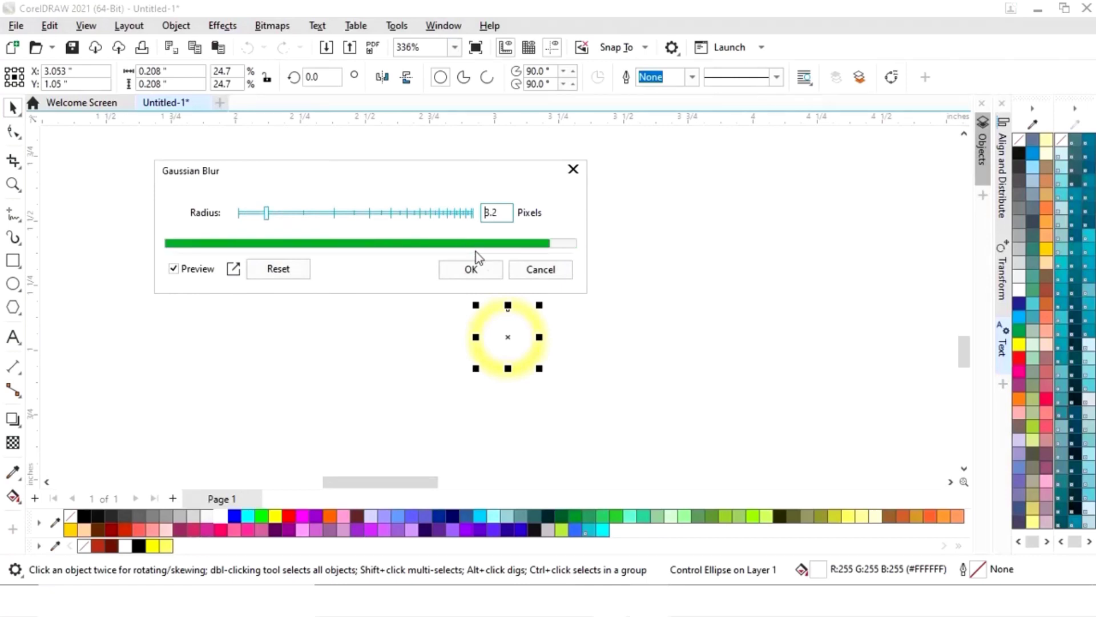
click(478, 266)
Step: Select all parts of the glowing bulb and move them onto the foot of the H's right leg
key(F4)
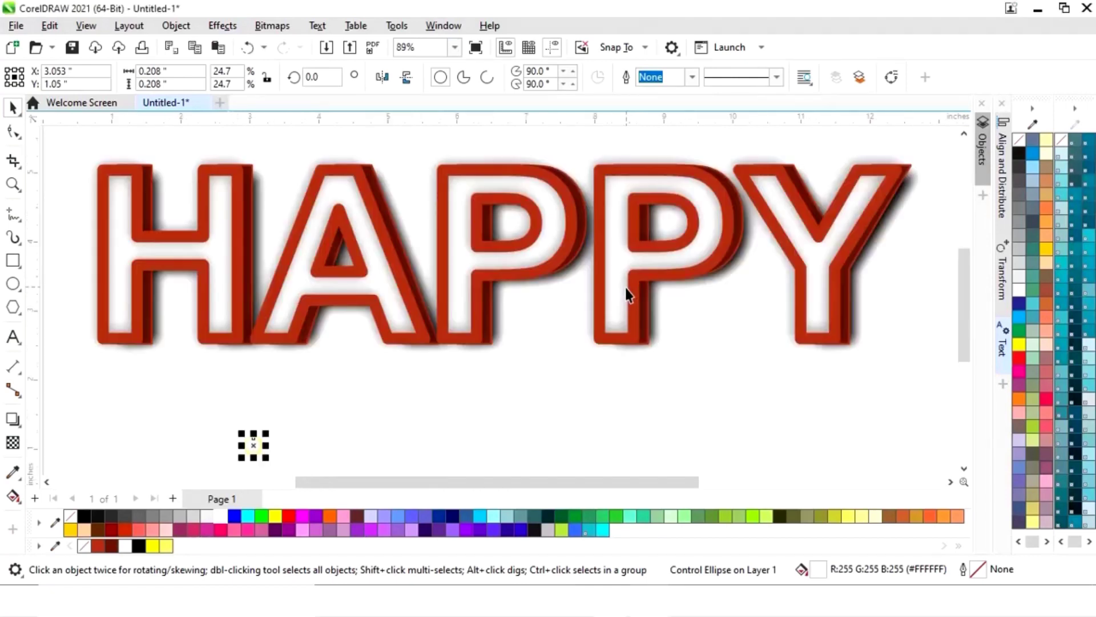
click(323, 381)
drag(322, 421, 238, 296)
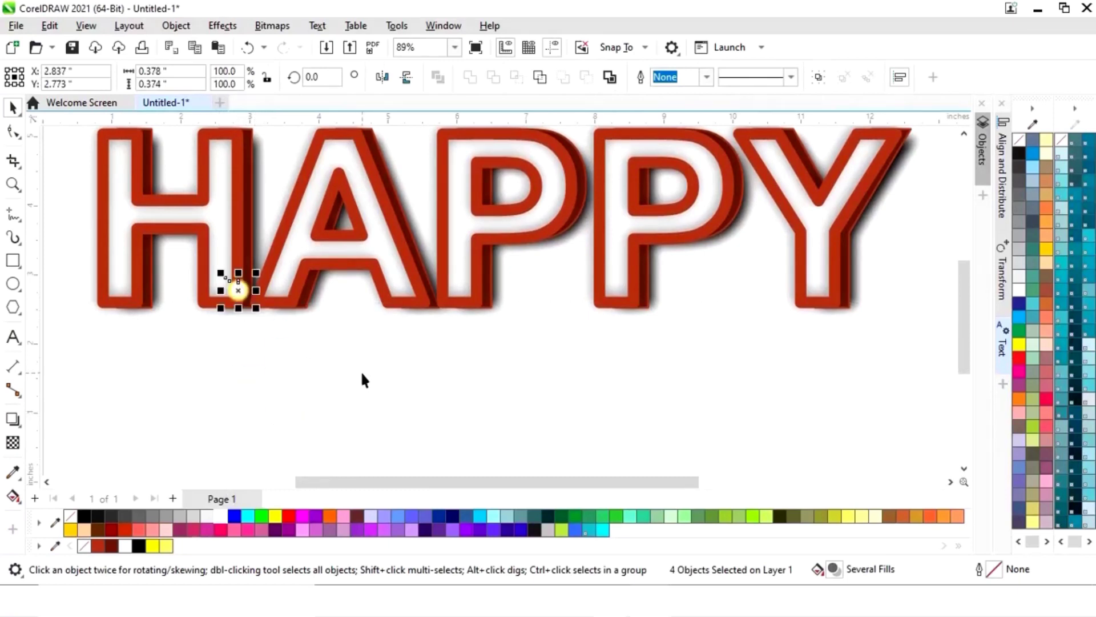
Step: Scale the bulb to about 0.189 by 0.185 inches and fit it into the red outline's corner at X 2.814, Y 2.628 inches
key(z)
drag(339, 338, 339, 337)
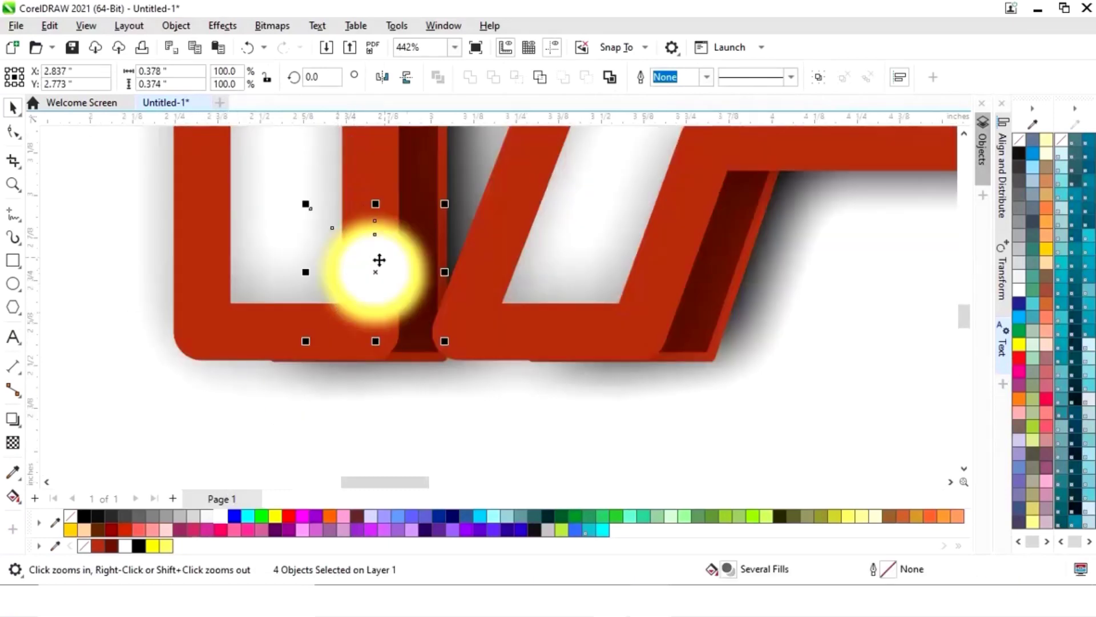
drag(446, 204, 421, 227)
drag(375, 276, 366, 318)
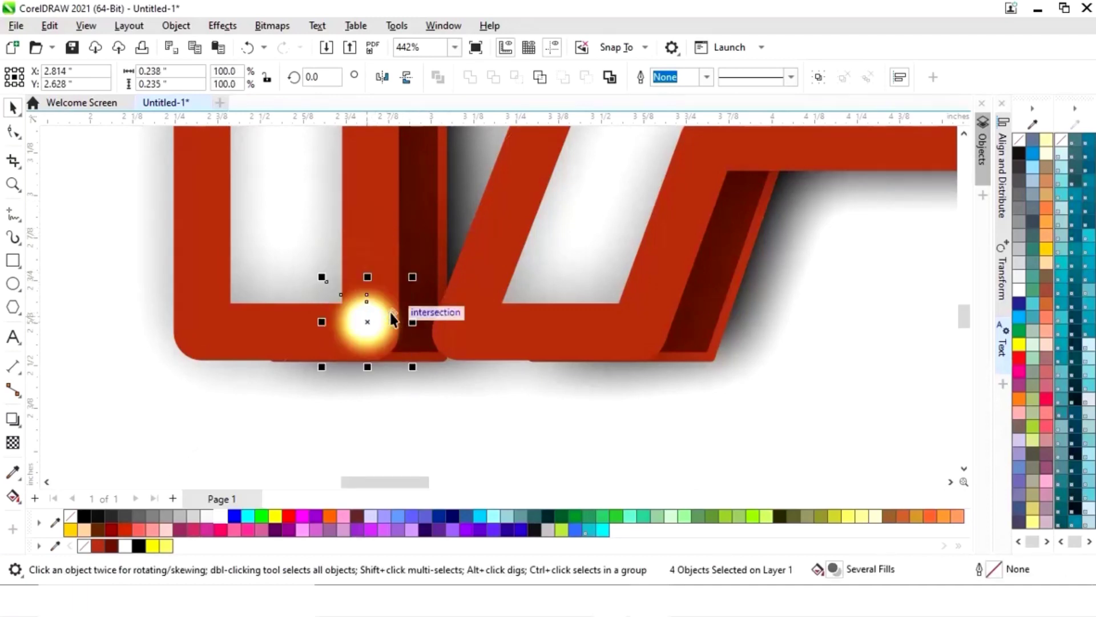
mouse_move(411, 276)
mouse_down()
mouse_move(403, 287)
mouse_move(420, 295)
mouse_up()
scroll(459, 322, down, 1)
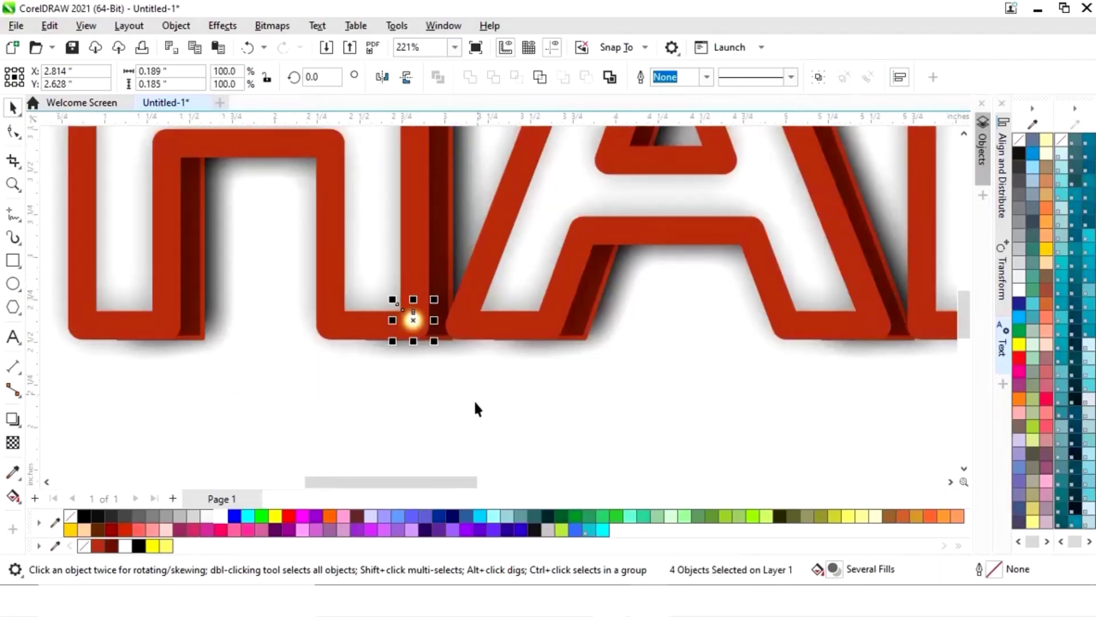
click(422, 409)
key(F4)
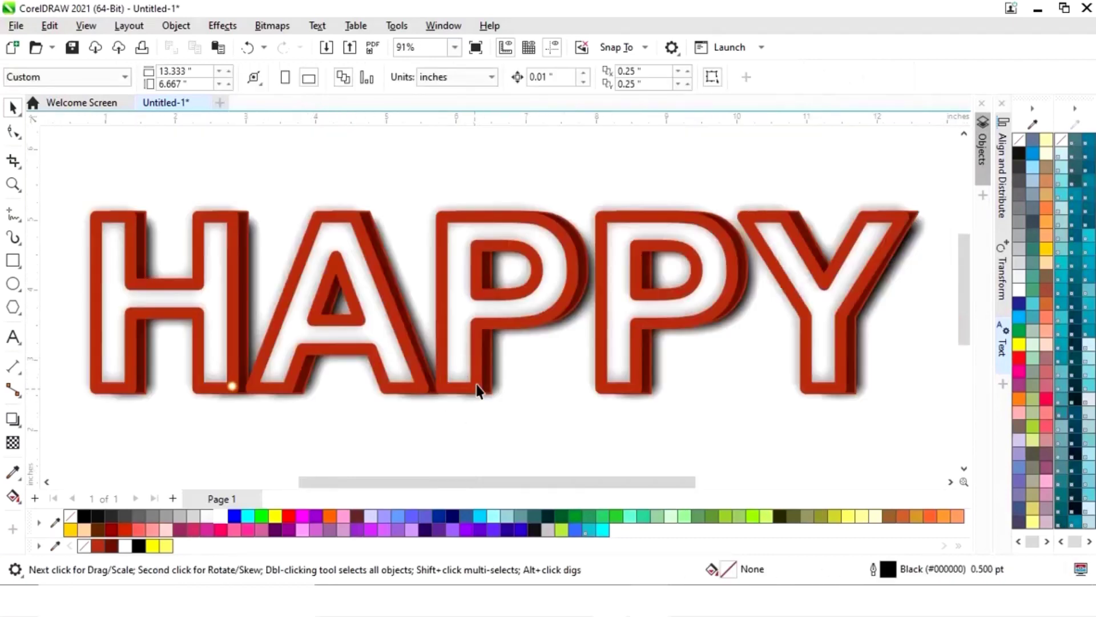
Step: Select all parts of the bulb at the H's lower right corner and group them
drag(202, 459, 240, 426)
drag(246, 386, 247, 382)
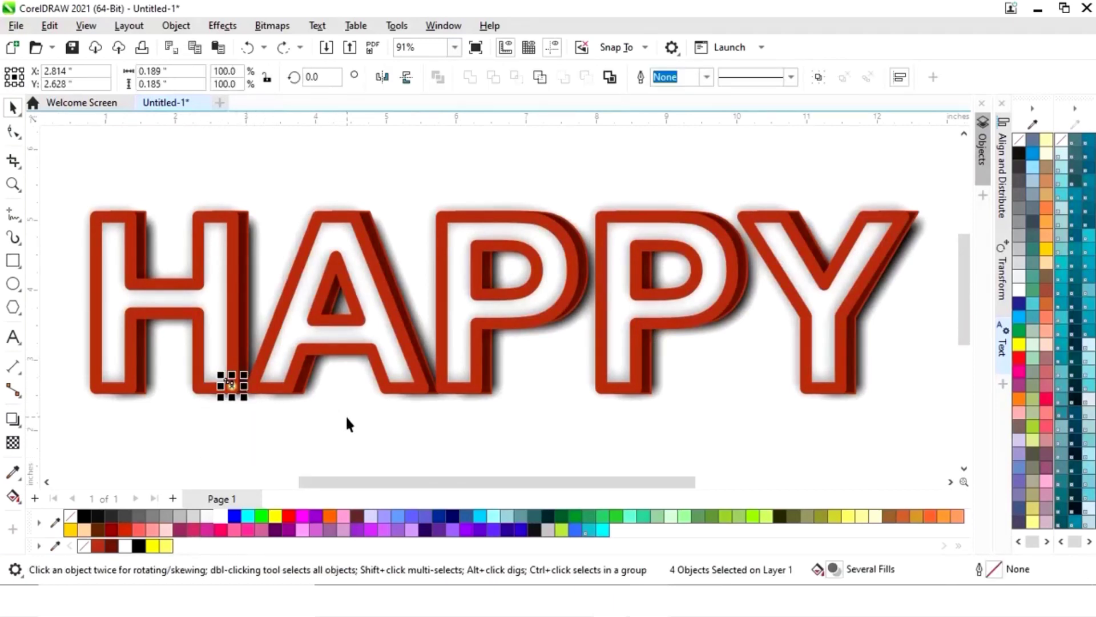
key(z)
drag(196, 359, 304, 413)
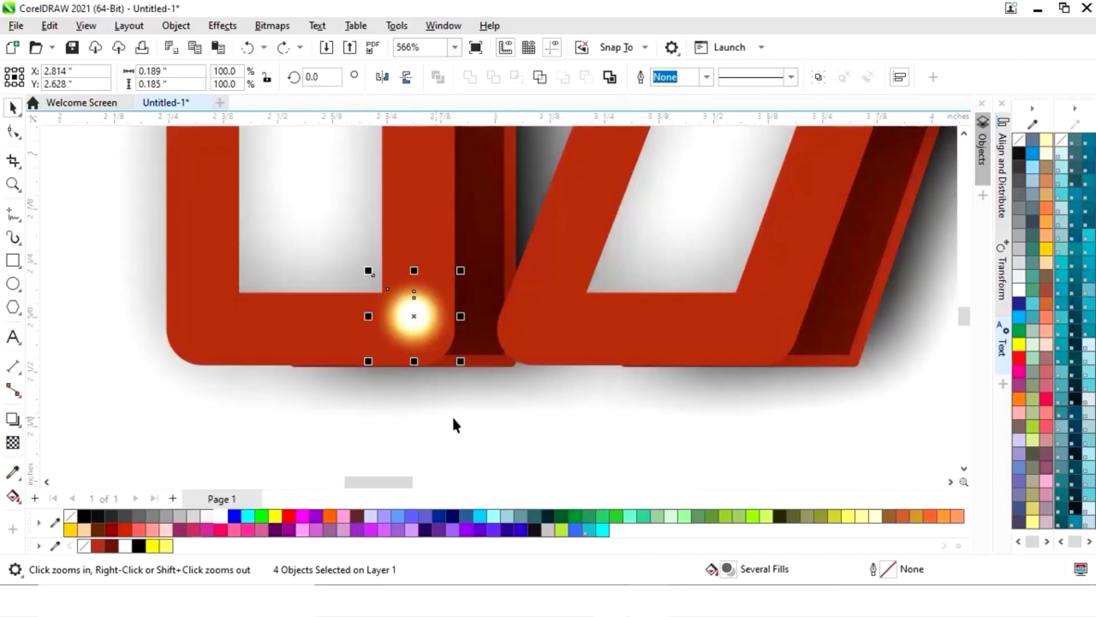
right_click(416, 325)
click(483, 194)
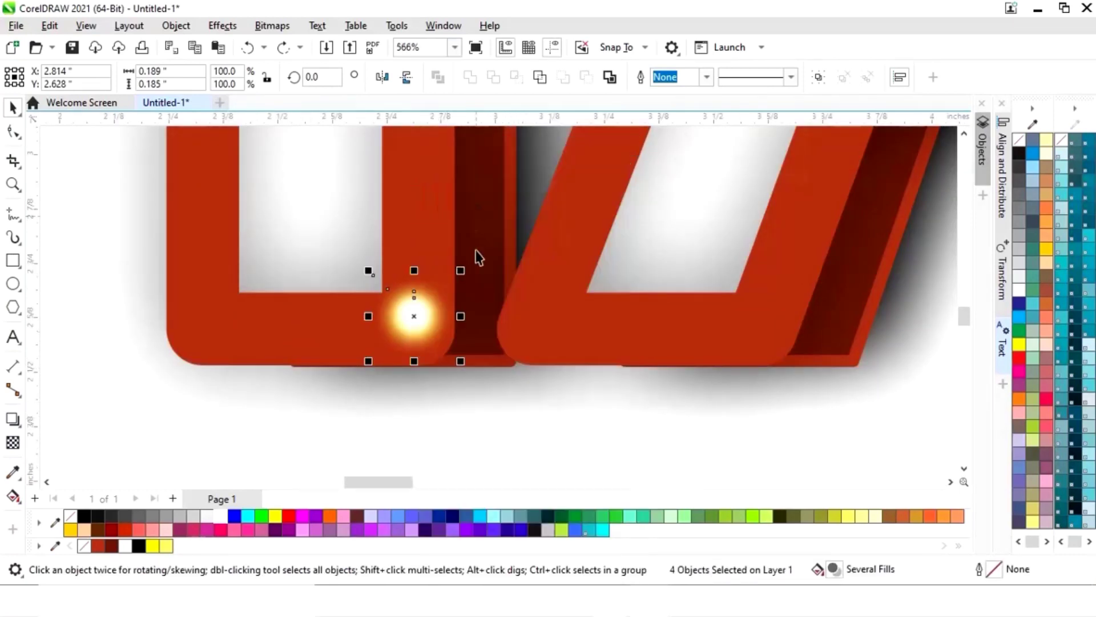
Step: Duplicate the bulb along the bottom edge of the H's right leg and repeat it upward along the leg's inner outline
drag(416, 321, 205, 330)
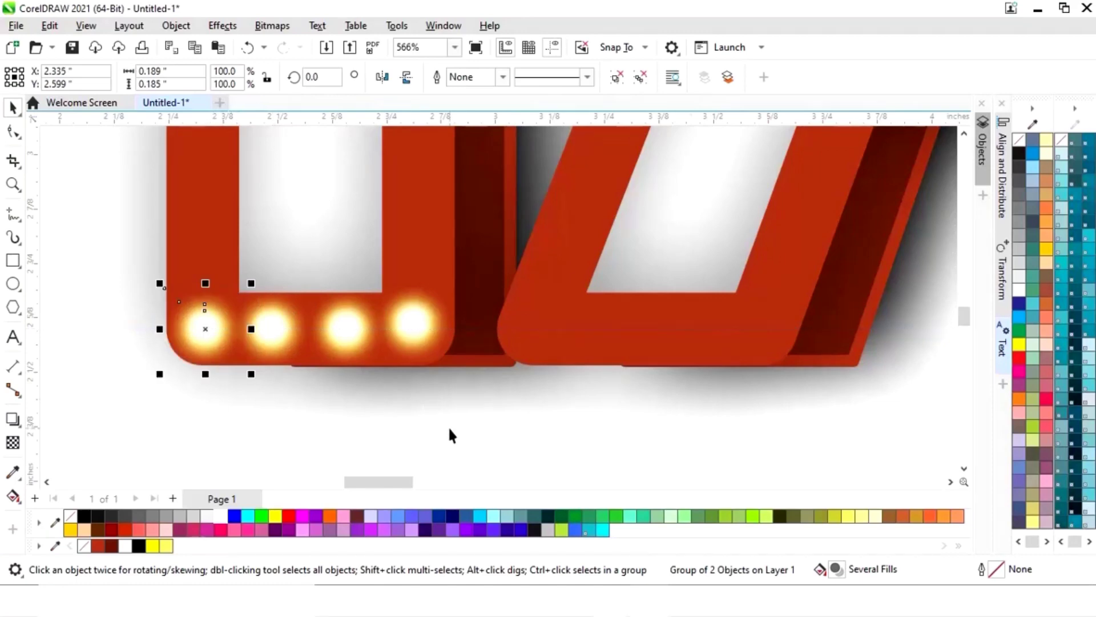
scroll(451, 427, down, 1)
drag(400, 482, 389, 482)
drag(401, 376, 401, 340)
key(ctrl+r)
key(ctrl+r)
key(ctrl+r)
key(ctrl+r)
key(ctrl+r)
Step: Repeat evenly spaced bulb copies leftward along the outline below the H's crossbar
drag(400, 482, 390, 481)
drag(964, 311, 964, 300)
drag(466, 263, 429, 263)
key(ctrl+r)
key(ctrl+r)
key(ctrl+r)
key(ctrl+r)
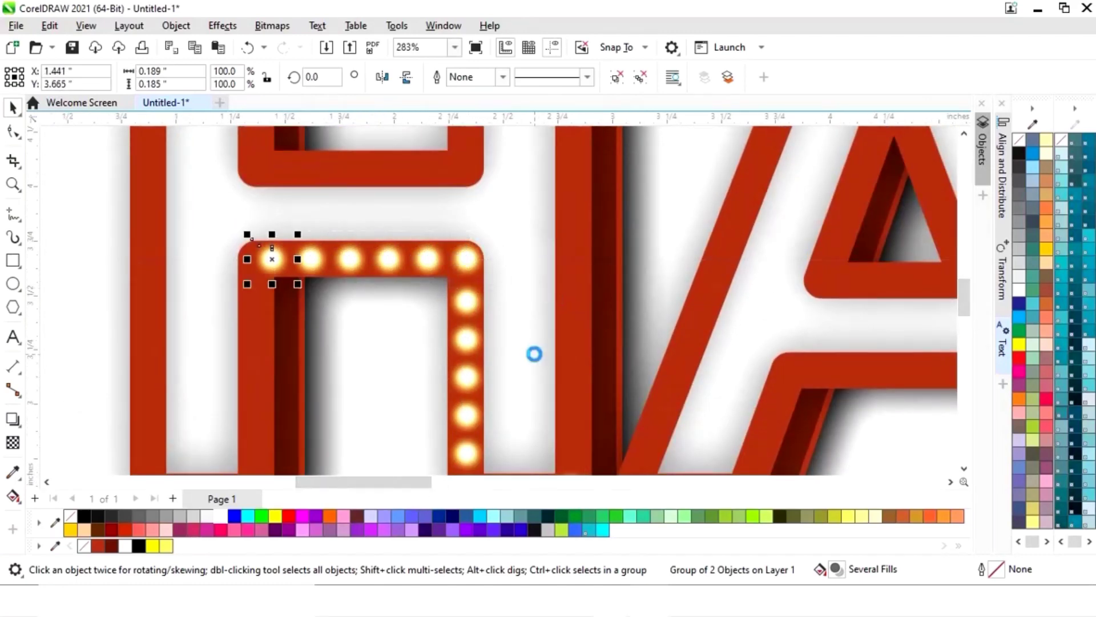
Step: Repeat bulb copies downward along the inner outline of the H's left leg, below the crossbar
drag(255, 289, 258, 306)
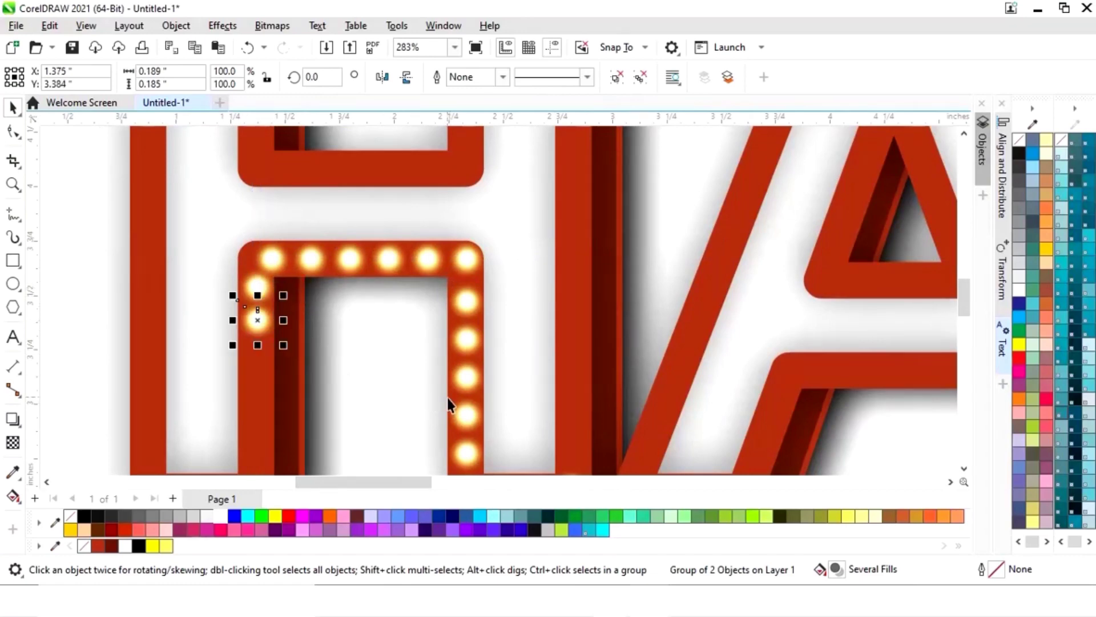
key(ctrl+r)
key(ctrl+r)
key(ctrl+r)
key(ctrl+r)
drag(965, 302, 965, 322)
key(ctrl+r)
Step: Repeat bulb copies leftward along the bottom edge of the H's left leg
scroll(462, 418, down, 5)
scroll(351, 398, up, 6)
drag(524, 345, 484, 354)
key(ctrl+r)
key(ctrl+r)
Step: Repeat bulb copies upward along the full outer left outline of the H
drag(393, 350, 389, 265)
scroll(449, 362, up, 3)
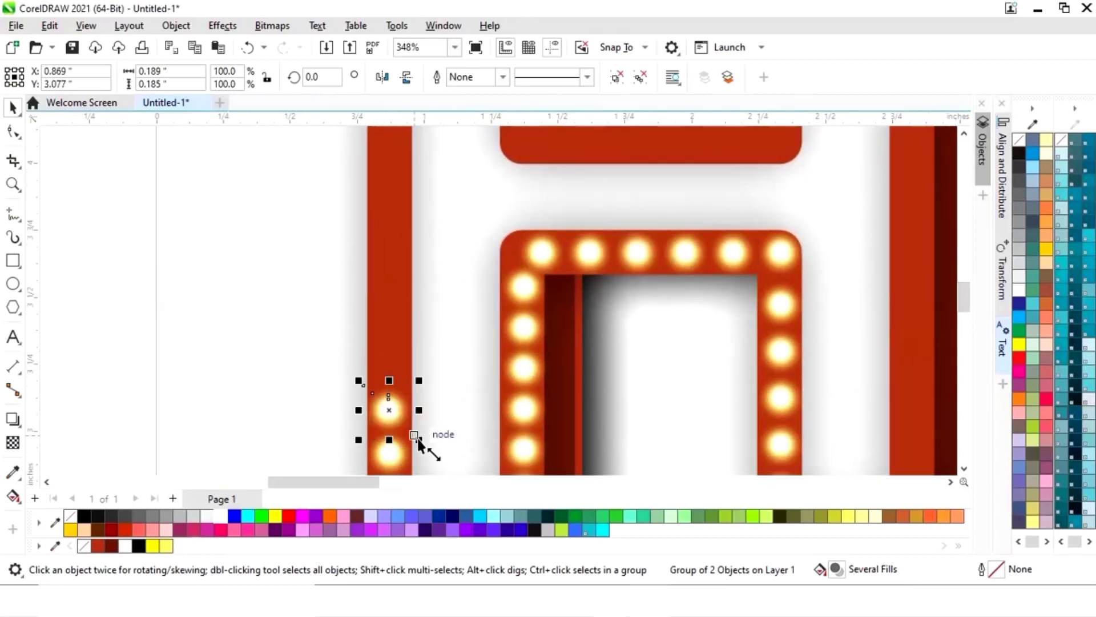
key(ctrl+r)
key(ctrl+r)
scroll(414, 431, up, 1)
drag(390, 406, 389, 360)
key(ctrl+r)
key(ctrl+r)
key(ctrl+r)
key(ctrl+r)
scroll(571, 434, up, 3)
key(ctrl+r)
key(ctrl+r)
key(ctrl+r)
key(ctrl+r)
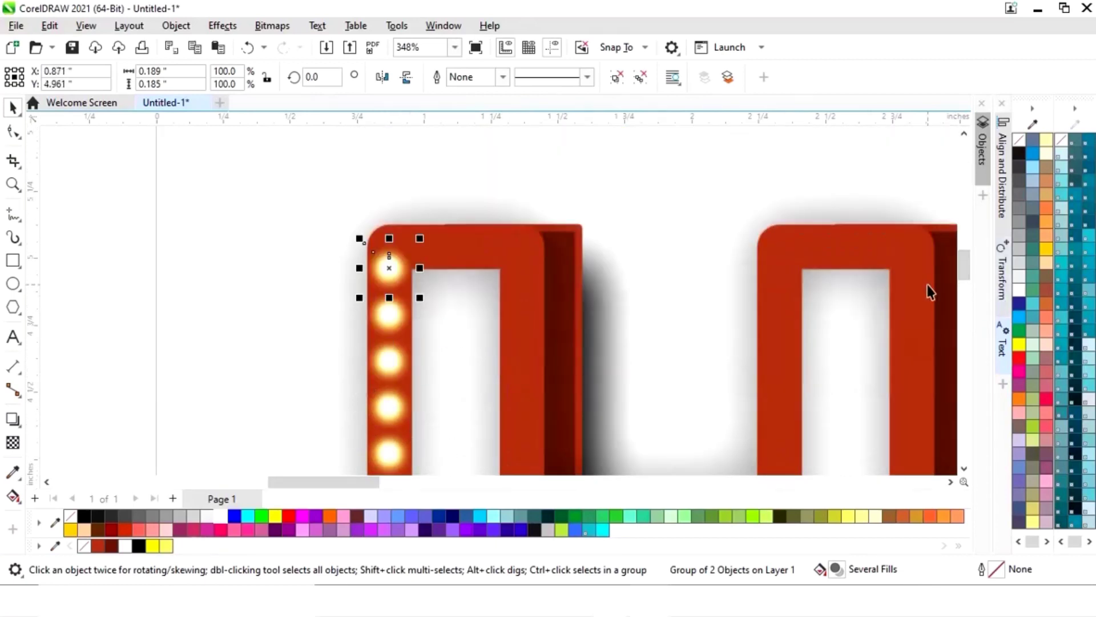
key(ctrl+r)
Step: Place bulb copies across the top edge of the H's left stem and delete the surplus bulb above its corner
drag(393, 222, 475, 247)
click(388, 224)
key(Delete)
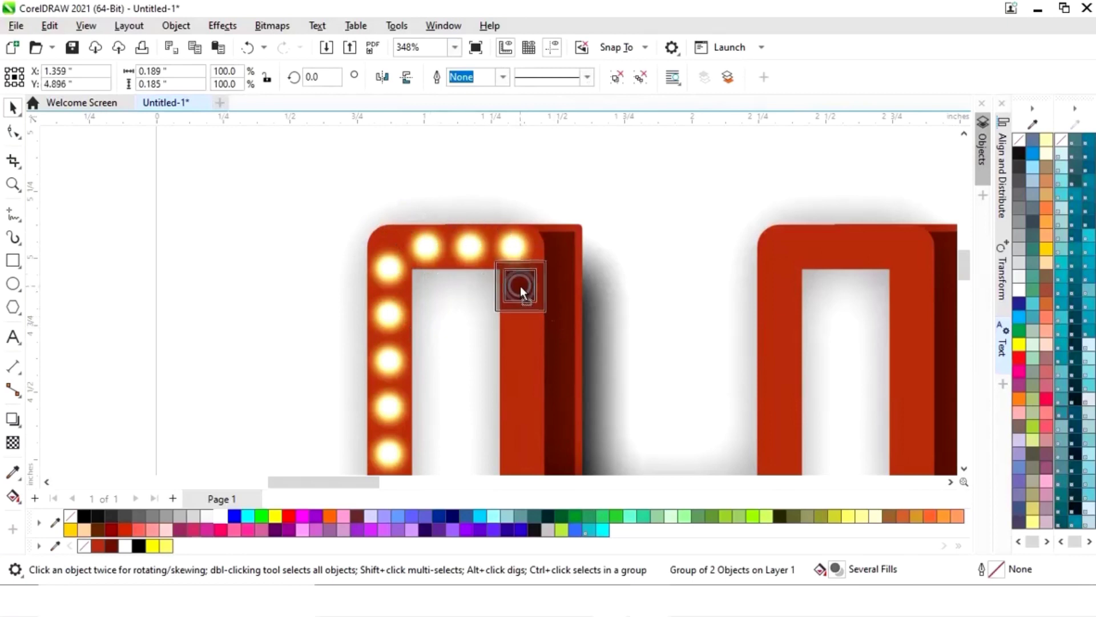
Step: Repeat bulb copies down the inner outline of the H's upper left stem, ending in the corner above the crossbar
drag(521, 288, 521, 332)
key(ctrl+r)
key(ctrl+r)
key(ctrl+r)
drag(963, 274, 963, 290)
drag(520, 283, 531, 325)
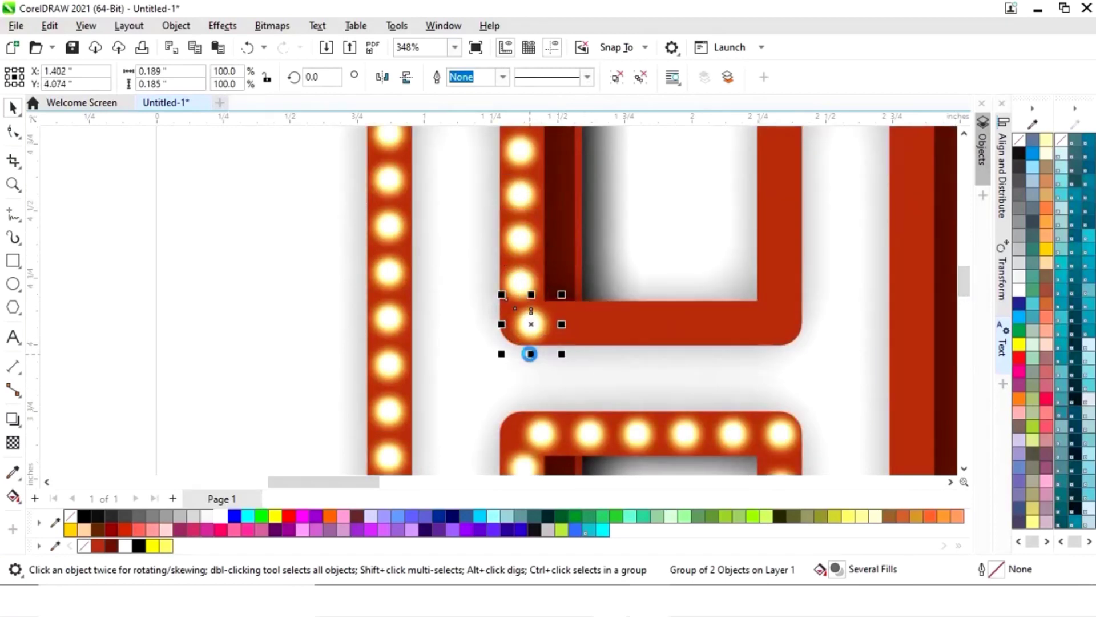
Step: Repeat bulb copies rightward along the upper edge of the H's crossbar
key(ctrl+r)
key(ctrl+r)
key(ctrl+r)
key(ctrl+r)
Step: Place a bulb in the crossbar's right corner and repeat copies up the inner outline of the H's upper right stem
drag(745, 324, 781, 262)
drag(964, 281, 963, 270)
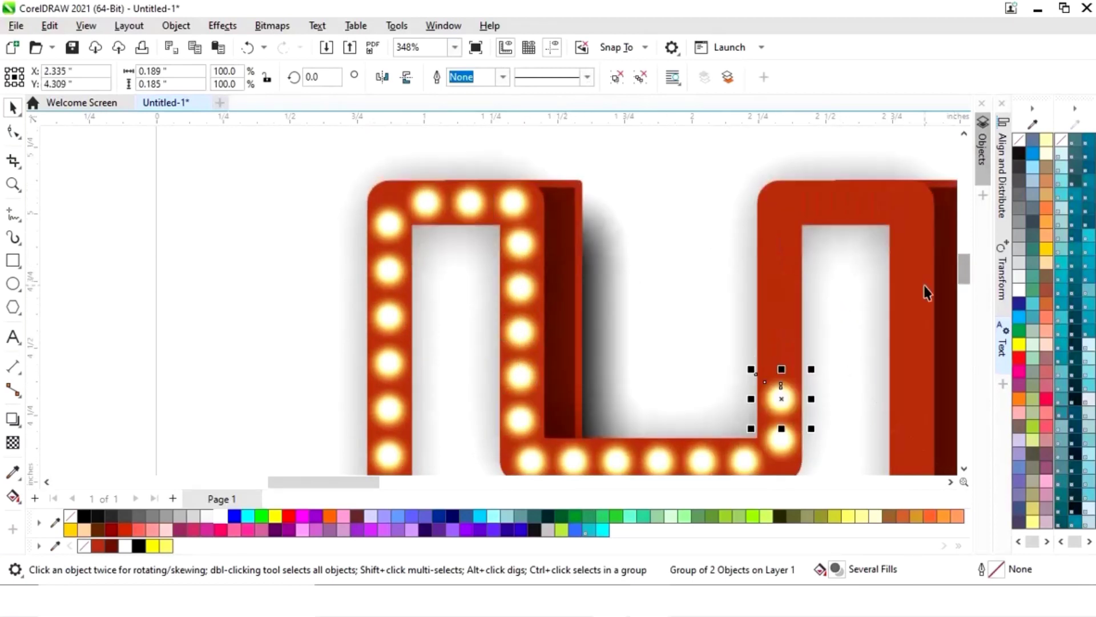
key(ctrl+r)
key(ctrl+r)
key(ctrl+r)
key(ctrl+r)
key(ctrl+r)
Step: Place bulb copies across the top edge of the H's right stem and around its outer corner
drag(780, 195, 797, 204)
drag(343, 482, 365, 482)
drag(613, 201, 734, 261)
Step: Repeat bulb copies down the full outer right outline of the H
key(ctrl+r)
key(ctrl+r)
key(ctrl+r)
key(ctrl+r)
key(ctrl+r)
key(ctrl+r)
key(ctrl+r)
key(ctrl+r)
key(ctrl+r)
drag(964, 274, 961, 312)
key(ctrl+r)
key(ctrl+r)
key(ctrl+r)
key(ctrl+r)
key(ctrl+r)
key(F4)
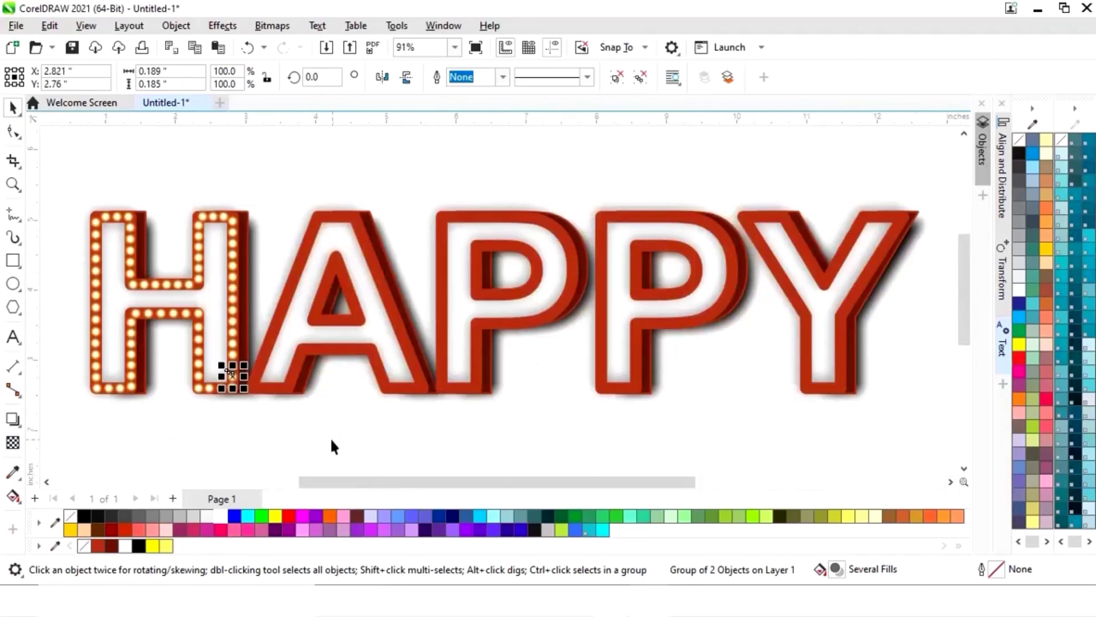
Step: Copy a bulb to the lower left corner of the A and start repeating copies from it
click(333, 443)
drag(454, 482, 398, 486)
key(F2)
drag(336, 291, 422, 406)
drag(428, 412, 501, 382)
key(ctrl+r)
key(ctrl+r)
key(ctrl+r)
key(ctrl+r)
Step: Continue the bulb copies up the outer left outline of the A
drag(962, 311, 961, 301)
drag(524, 390, 566, 289)
mouse_move(963, 288)
mouse_down()
mouse_move(950, 270)
mouse_move(962, 276)
mouse_up()
key(ctrl+r)
key(ctrl+r)
key(ctrl+r)
key(ctrl+r)
key(ctrl+r)
key(ctrl+r)
key(ctrl+r)
key(ctrl+r)
key(ctrl+r)
Step: Place bulb copies across the top edge of the A, undoing and repeating the last copies
drag(437, 482, 476, 483)
key(ctrl+r)
key(ctrl+r)
drag(424, 167, 542, 186)
key(ctrl+z)
key(ctrl+z)
key(ctrl+z)
key(ctrl+r)
key(ctrl+r)
Step: Place a bulb past the A's upper right corner and repeat copies down its outer right outline
drag(542, 186, 555, 219)
key(ctrl+r)
key(ctrl+r)
key(ctrl+r)
key(ctrl+r)
key(ctrl+r)
key(ctrl+r)
key(ctrl+r)
drag(965, 275, 967, 303)
key(ctrl+r)
key(ctrl+r)
key(ctrl+r)
key(ctrl+r)
key(ctrl+r)
key(ctrl+r)
key(ctrl+r)
Step: Place bulb copies along the bottom of the A's right foot and up its inner edge to the crossbar
drag(741, 436, 695, 417)
drag(696, 418, 660, 417)
drag(660, 418, 511, 306)
Step: Repeat bulb copies leftward along the lower edge of the A's crossbar
key(ctrl+r)
key(ctrl+r)
key(ctrl+r)
key(ctrl+r)
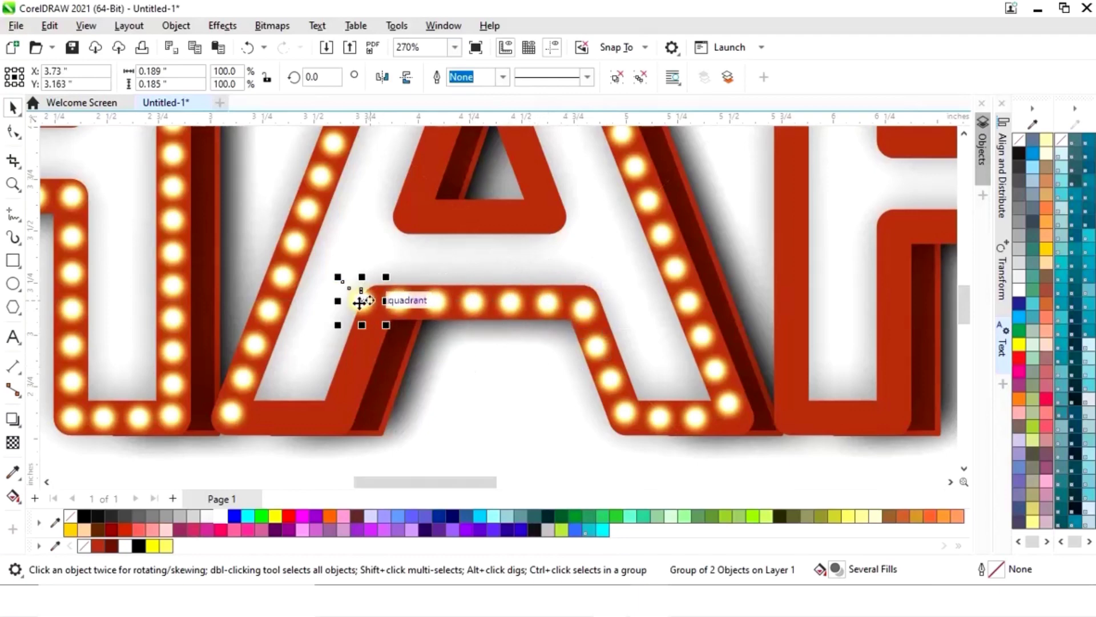
Step: Place bulb copies down the inner edge of the A's left leg and along the bottom of its left foot
drag(362, 302, 371, 321)
drag(371, 321, 359, 352)
key(ctrl+r)
key(ctrl+r)
drag(338, 416, 302, 420)
mouse_move(302, 420)
mouse_down()
mouse_move(268, 420)
mouse_move(303, 419)
mouse_up()
key(F4)
Step: Copy the bulb from the A's lower right corner to the first P's lower left corner and place another above it
click(580, 450)
scroll(418, 391, up, 5)
click(440, 334)
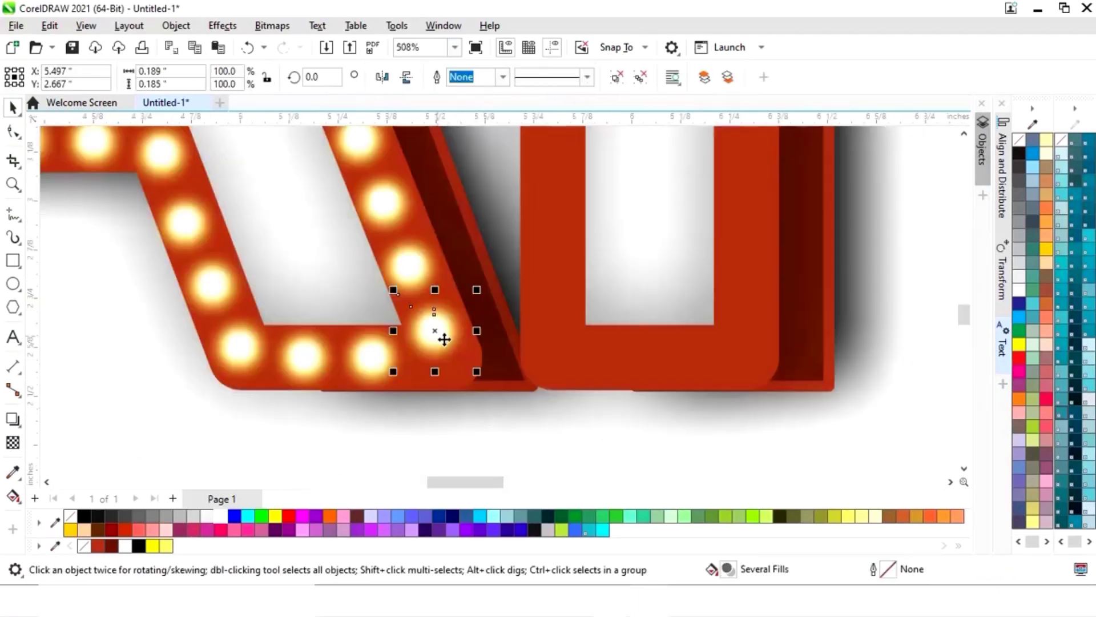
drag(440, 334, 555, 352)
drag(555, 354, 556, 288)
Step: Repeat bulb copies upward along the left outline of the first P's stem
scroll(893, 311, down, 2)
drag(964, 316, 971, 303)
key(ctrl+r)
key(ctrl+r)
key(ctrl+r)
key(ctrl+r)
key(ctrl+r)
key(ctrl+r)
key(ctrl+r)
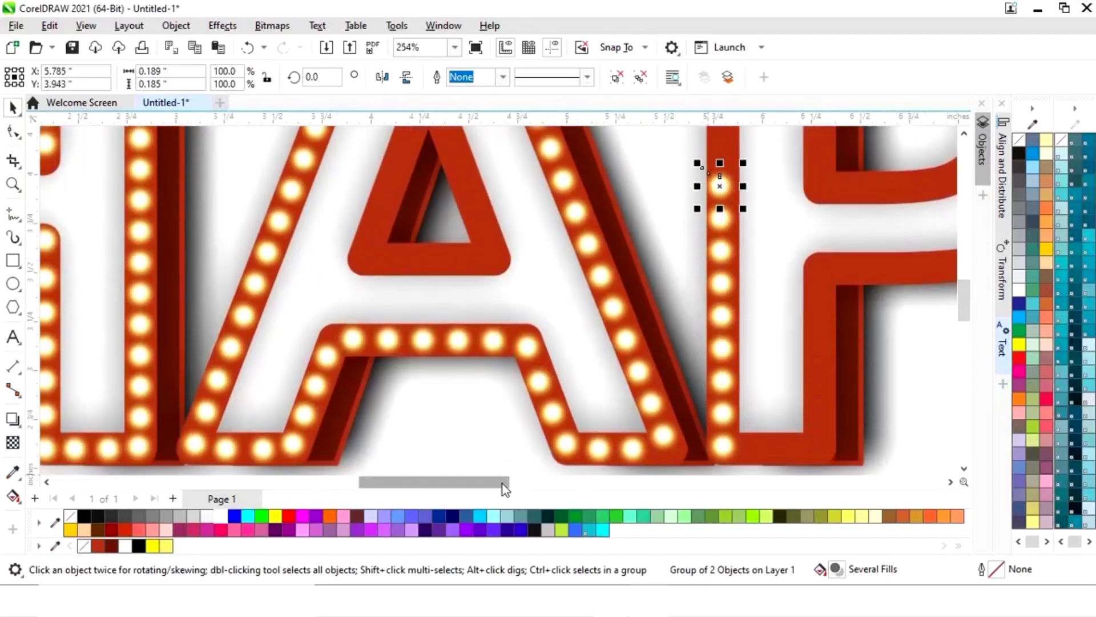
Step: Adjust the upper bulbs on the first P's stem and continue repeating copies toward its top corner
drag(503, 483, 534, 484)
shift+click(529, 245)
shift+click(530, 277)
click(645, 294)
drag(966, 303, 965, 281)
drag(530, 386, 531, 352)
key(ctrl+r)
key(ctrl+r)
key(ctrl+r)
key(ctrl+r)
key(ctrl+r)
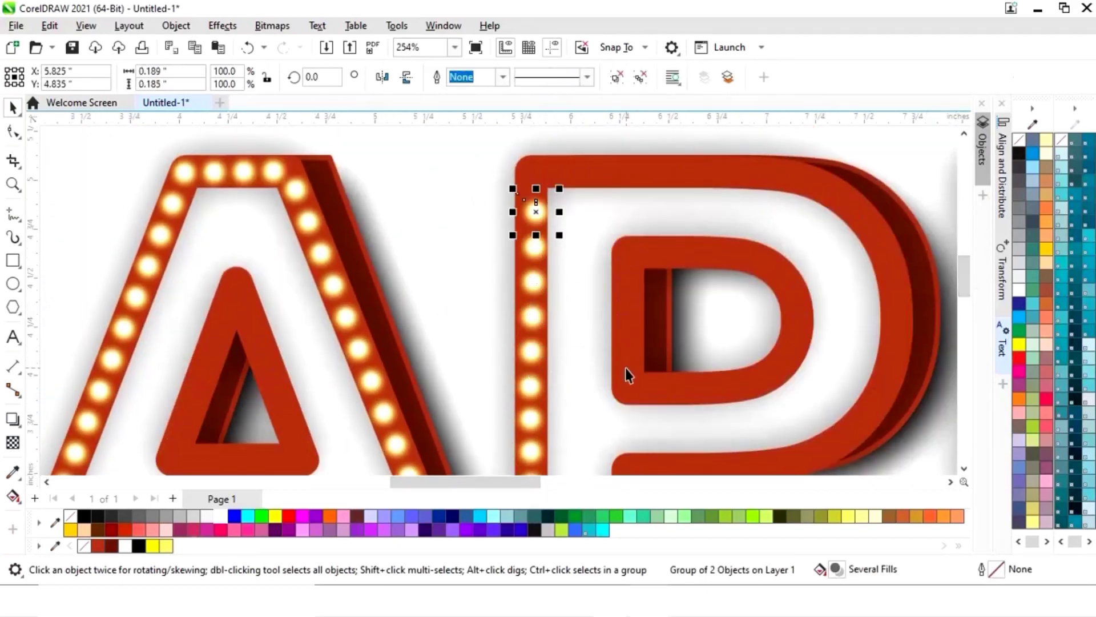
Step: Nudge the two bulbs below the first P's top corner to the left and copy the corner bulb onto the top edge
shift+click(534, 212)
shift+click(533, 246)
key(Left)
key(Left)
click(534, 178)
drag(535, 178, 568, 177)
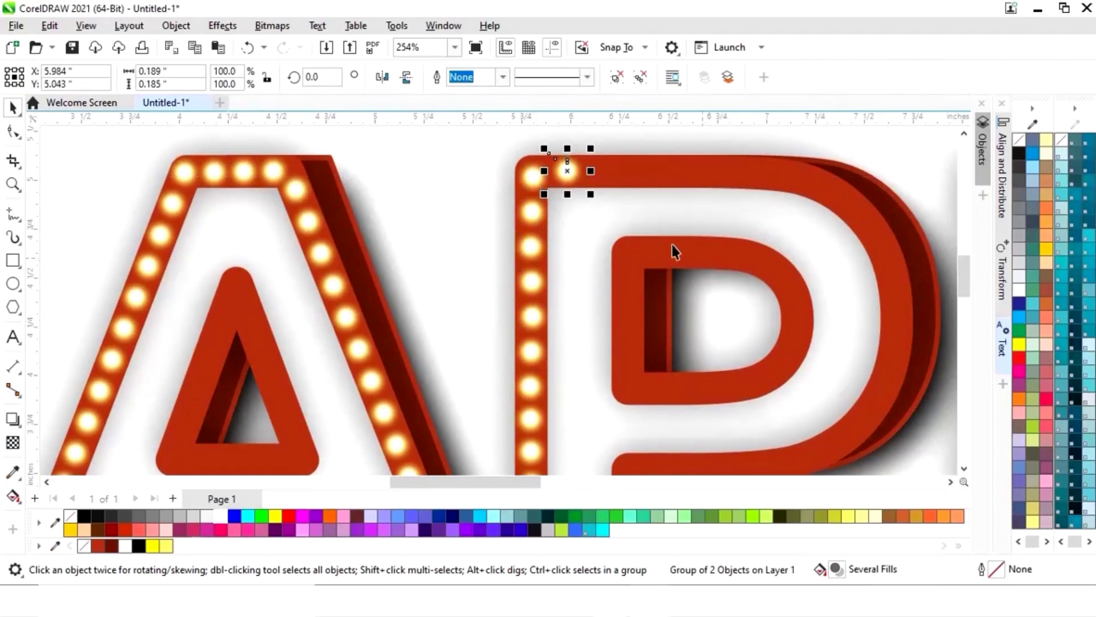
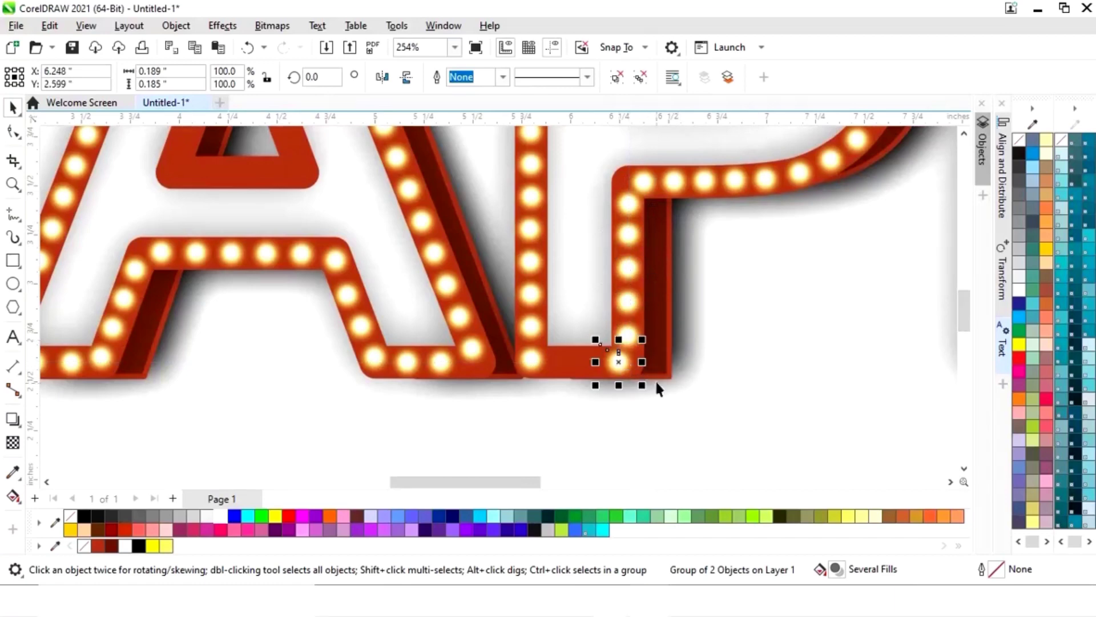
Step: Place bulb copies around the inner triangle outline of the A, starting from its lower right corner
click(889, 438)
key(F4)
scroll(359, 329, up, 4)
click(359, 329)
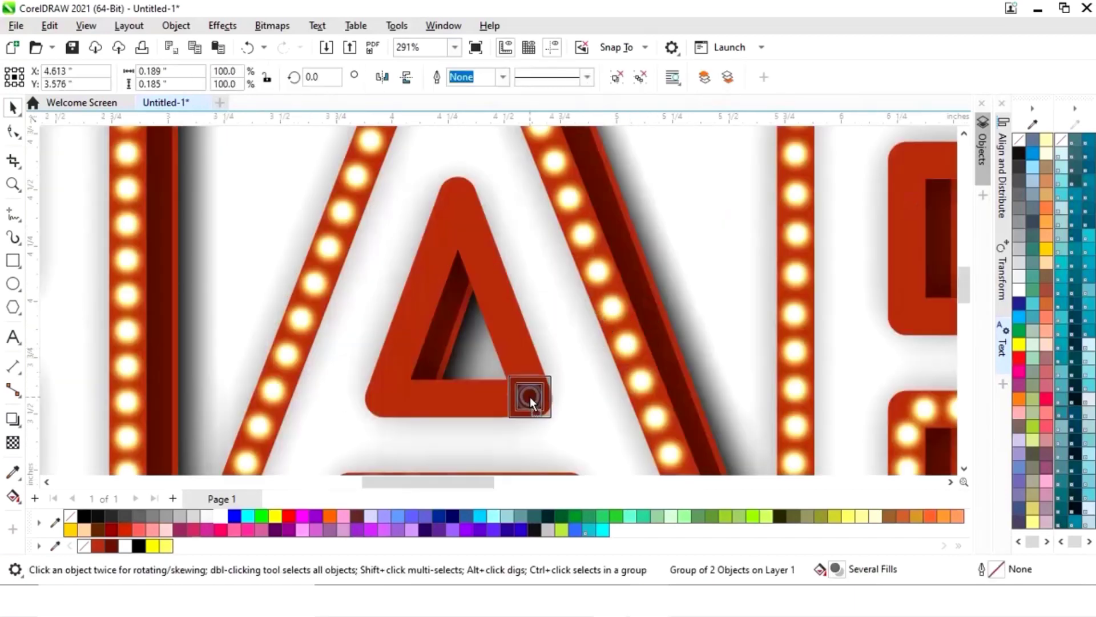
drag(494, 397, 530, 369)
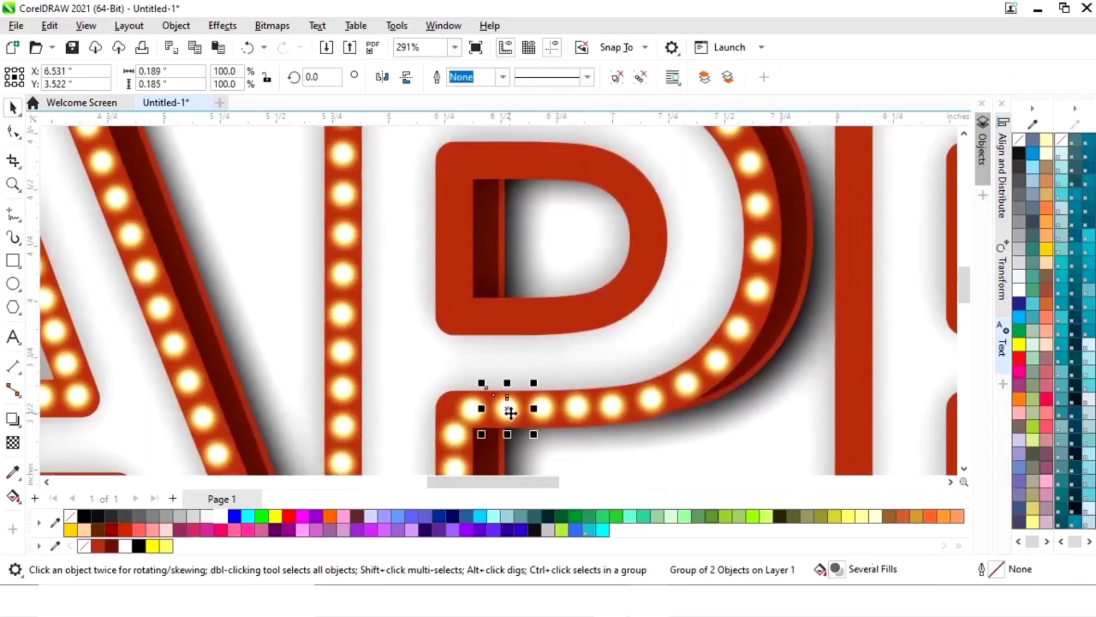
Step: Place bulb copies all around the inner counter outline of the first P
drag(491, 414, 569, 320)
drag(632, 291, 648, 257)
drag(630, 197, 536, 160)
click(536, 162)
drag(537, 482, 591, 485)
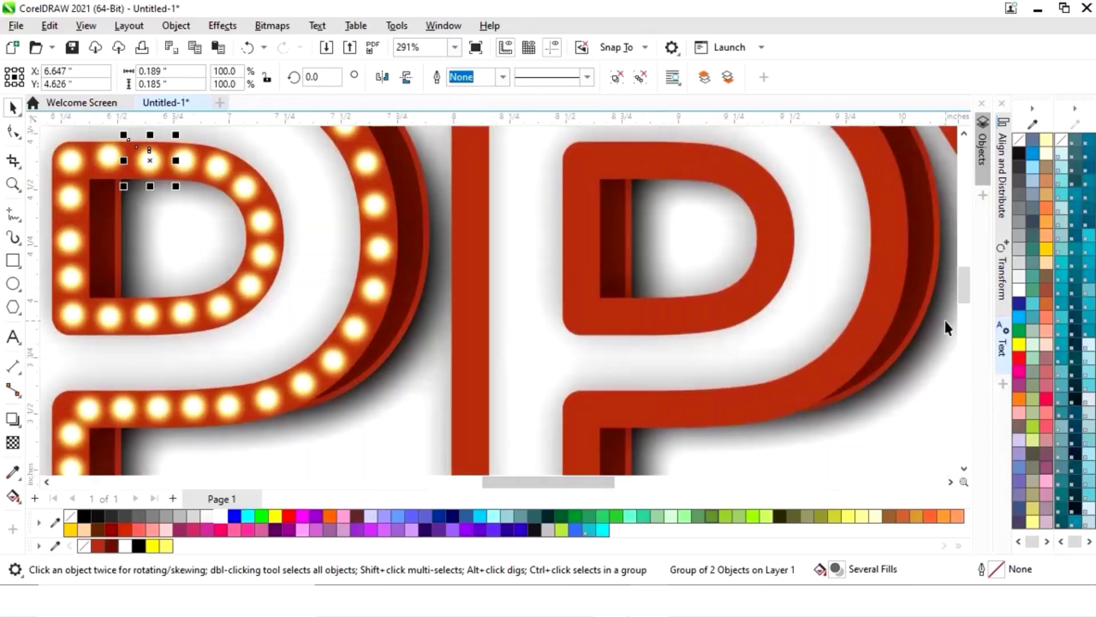
Step: Shift a bulb left at the base of the first P's stem and copy a bulb to the second P's lower left corner
key(F4)
click(731, 398)
key(ctrl+z)
click(458, 444)
key(F2)
drag(417, 348, 503, 406)
drag(488, 369, 458, 369)
click(580, 373)
drag(580, 374, 631, 416)
right_click(532, 385)
key(F4)
Step: Paste a bulb, copy it directly upward on the second P's stem and repeat the copy four times
click(668, 450)
key(ctrl+v)
key(F2)
drag(535, 269, 532, 192)
right_click(532, 192)
mouse_move(966, 315)
mouse_down()
mouse_move(956, 300)
mouse_move(965, 309)
mouse_up()
key(F3)
key(F3)
key(ctrl+r)
key(ctrl+r)
key(ctrl+r)
key(ctrl+r)
Step: Continue the bulb copies up the outer edge of the second P's stem, repeating the duplicate seven times
click(517, 393)
drag(516, 354, 516, 330)
right_click(516, 330)
key(F2)
drag(565, 364, 472, 292)
drag(481, 285, 484, 209)
right_click(484, 210)
key(F4)
key(ctrl+r)
key(ctrl+r)
key(ctrl+r)
key(ctrl+r)
key(ctrl+r)
key(ctrl+r)
key(ctrl+r)
Step: Place bulb copies at the second P's top left corner and along its top edge into the bowl's curve
key(F2)
drag(624, 245, 575, 202)
drag(512, 339, 630, 243)
right_click(525, 252)
right_click(630, 243)
key(F4)
key(ctrl+r)
key(shift+F2)
drag(354, 305, 738, 306)
right_click(632, 306)
drag(582, 483, 611, 484)
drag(218, 306, 416, 318)
drag(416, 318, 520, 357)
Step: Continue placing bulb copies around the second P's outer bowl toward the point where it meets the stem
key(F4)
key(F2)
drag(666, 213, 746, 258)
drag(526, 203, 660, 332)
key(F4)
key(F2)
drag(686, 219, 759, 277)
mouse_move(512, 250)
mouse_down()
mouse_move(546, 322)
mouse_move(560, 398)
mouse_move(556, 207)
mouse_move(529, 345)
mouse_move(479, 406)
mouse_move(712, 304)
mouse_move(612, 352)
mouse_move(295, 366)
mouse_up()
scroll(559, 398, down, 3)
scroll(479, 405, down, 2)
scroll(478, 406, left, 5)
drag(294, 366, 267, 427)
drag(964, 292, 964, 309)
Step: Repeat bulb copies down the inner edge of the second P's lower stem and fill in its base
drag(266, 145, 265, 208)
key(ctrl+r)
key(ctrl+r)
key(ctrl+r)
key(ctrl+r)
drag(964, 309, 963, 313)
shift+click(288, 326)
shift+click(294, 255)
drag(579, 483, 565, 483)
drag(464, 391, 409, 396)
drag(409, 396, 337, 399)
Step: Place bulb copies down the straight side of the second P's counter outline and onto its lower edge
key(F4)
key(F2)
drag(601, 229, 660, 280)
drag(297, 276, 540, 328)
drag(964, 275, 964, 283)
key(ctrl+r)
drag(526, 246, 539, 244)
drag(540, 244, 549, 408)
drag(548, 409, 704, 418)
drag(557, 483, 583, 483)
Step: Continue the bulb copies around the curve of the second P's counter and back along its upper edge
drag(332, 419, 408, 418)
drag(408, 417, 551, 355)
drag(550, 355, 594, 281)
drag(594, 282, 595, 201)
drag(964, 284, 964, 277)
drag(594, 348, 501, 246)
drag(501, 246, 350, 221)
drag(351, 220, 269, 223)
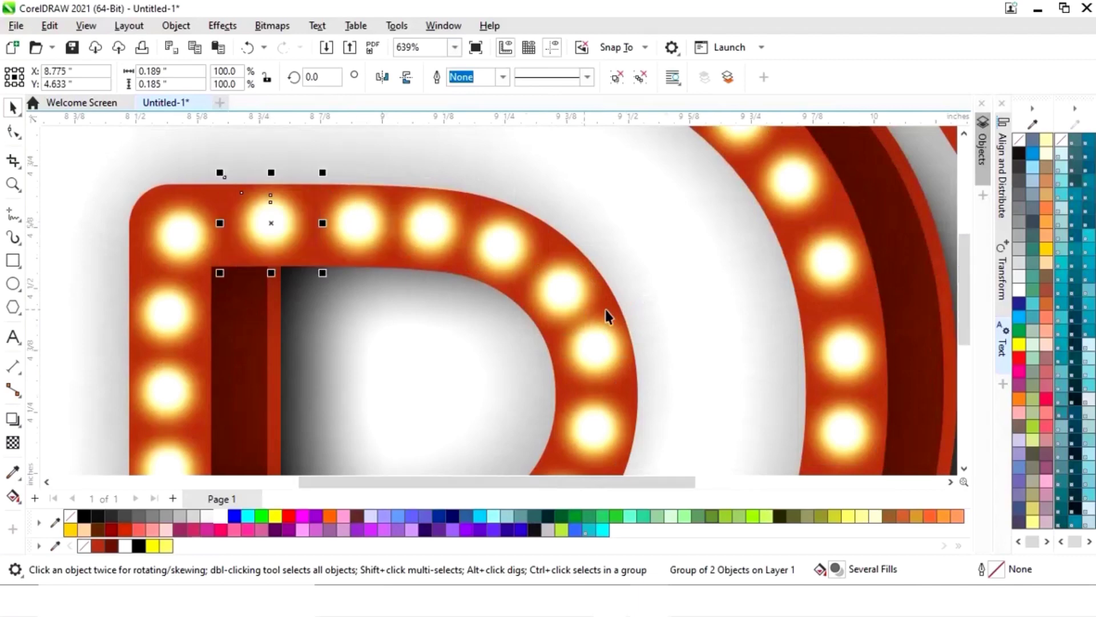
Step: Copy a bulb from the second P onto the Y's left arm and another one further down the arm
key(F4)
key(F2)
drag(739, 307, 793, 222)
drag(372, 294, 608, 425)
drag(965, 277, 965, 294)
drag(609, 230, 633, 270)
Step: Place bulb copies down the left side of the Y's stem to its lower left corner
drag(964, 294, 964, 304)
drag(633, 173, 652, 310)
drag(651, 310, 653, 355)
drag(653, 356, 654, 401)
drag(653, 401, 656, 447)
drag(662, 483, 665, 485)
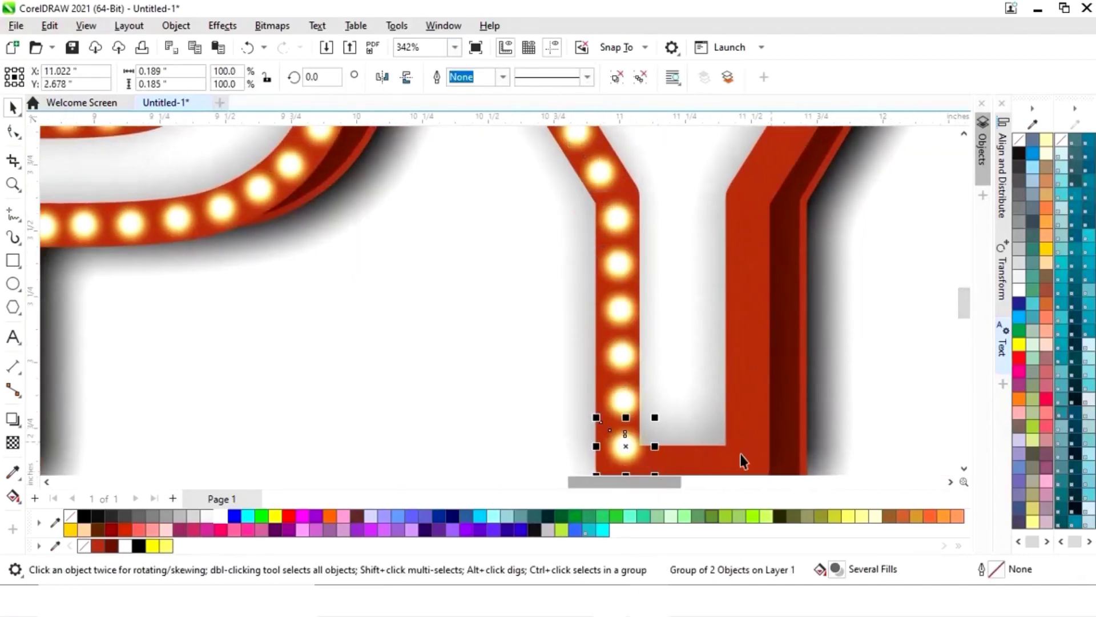
Step: Place bulb copies along the Y's base and repeat them up the right side of the stem
drag(964, 303, 964, 310)
drag(620, 384, 708, 406)
drag(707, 407, 749, 399)
drag(966, 307, 966, 302)
drag(749, 459, 750, 415)
key(ctrl+r)
key(ctrl+r)
key(ctrl+r)
key(ctrl+r)
key(ctrl+r)
Step: Place bulb copies along the outer edge of the Y's right arm up to its top right corner
drag(967, 305, 969, 290)
drag(749, 364, 776, 326)
drag(677, 483, 712, 484)
drag(965, 288, 966, 279)
drag(495, 425, 520, 388)
key(ctrl+r)
key(ctrl+r)
key(ctrl+r)
key(ctrl+r)
drag(965, 280, 965, 266)
key(ctrl+r)
key(ctrl+r)
key(ctrl+r)
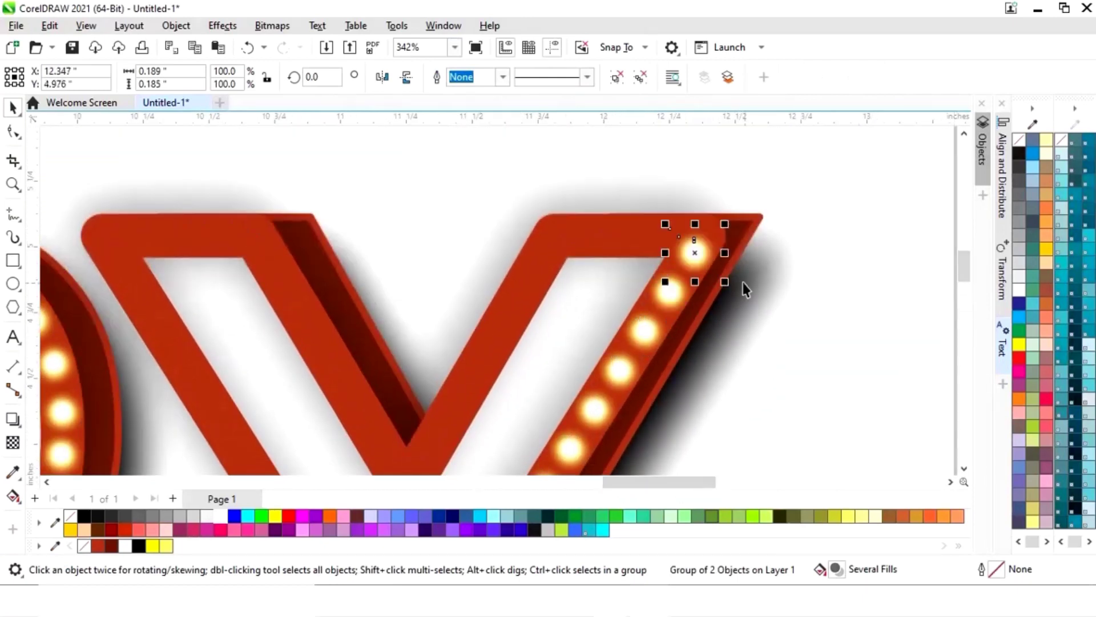
Step: Place bulb copies across the top of the Y's right arm and down its inner edge toward the crotch
drag(595, 236, 614, 235)
key(ctrl+r)
drag(572, 235, 539, 258)
drag(540, 258, 520, 290)
key(ctrl+r)
key(ctrl+r)
key(ctrl+r)
key(ctrl+r)
drag(965, 266, 965, 276)
key(ctrl+r)
key(ctrl+r)
Step: Place a bulb at the Y's crotch and repeat copies up the inner edge of the left arm
drag(406, 386, 405, 378)
drag(403, 379, 380, 342)
key(ctrl+r)
key(ctrl+r)
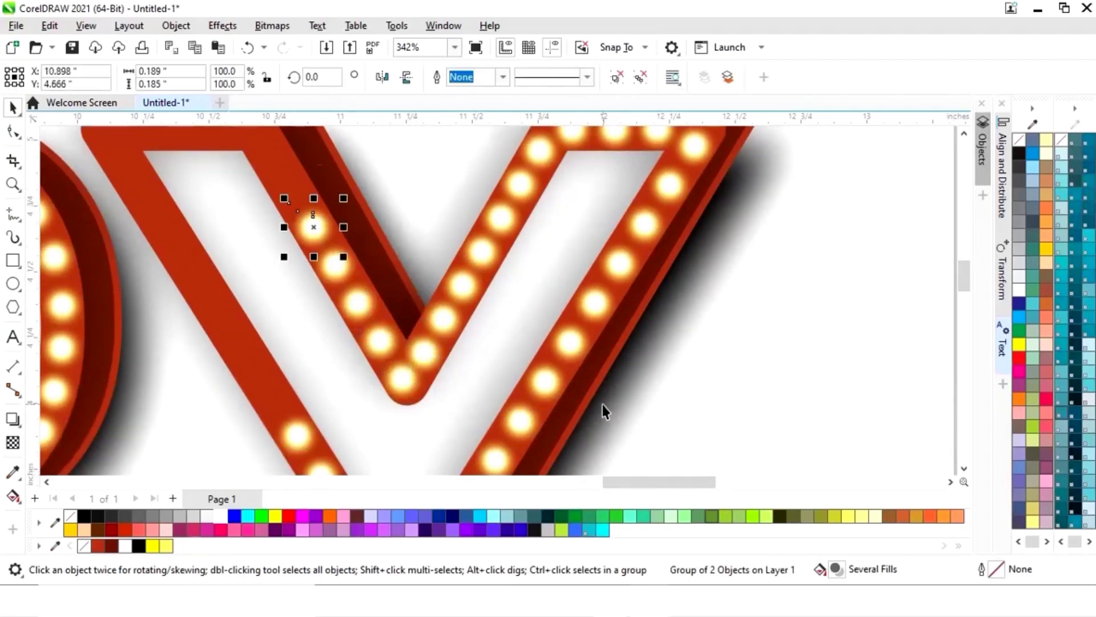
key(ctrl+r)
key(ctrl+r)
key(ctrl+r)
key(ctrl+r)
Step: Place bulb copies at the top of the Y's left arm and repeat them down its outer edge
drag(965, 276, 965, 269)
drag(250, 202, 155, 299)
drag(964, 268, 964, 277)
key(ctrl+r)
key(ctrl+r)
key(ctrl+r)
key(ctrl+r)
key(ctrl+r)
Step: Nudge the four middle bulbs on the Y's left outer edge to even their spacing along the outline
drag(274, 380, 268, 392)
drag(250, 344, 241, 350)
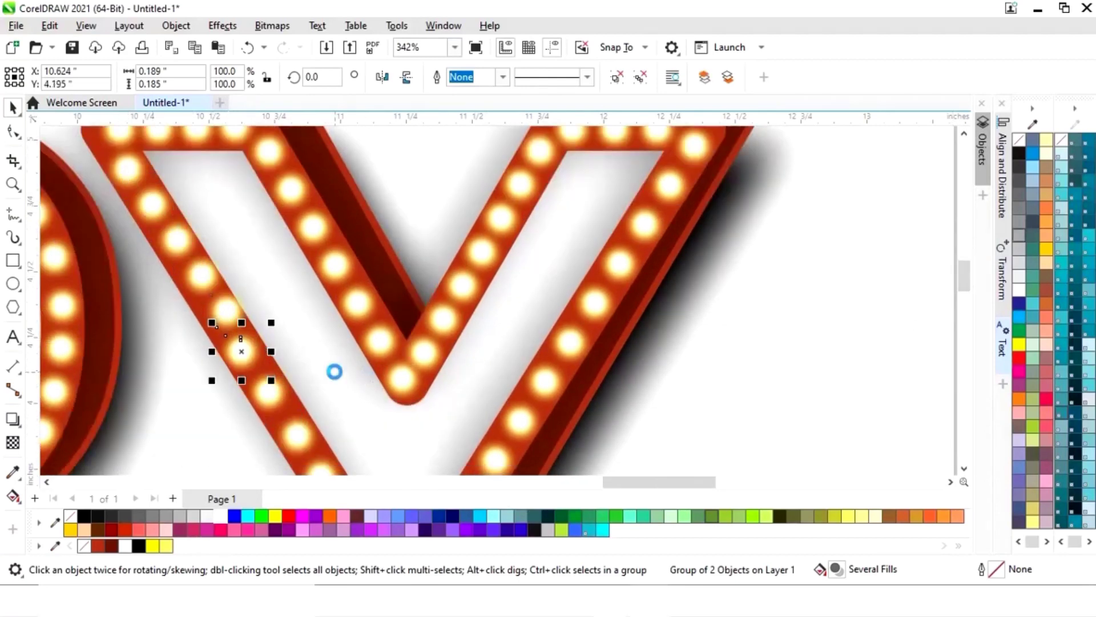
drag(226, 309, 219, 314)
drag(201, 274, 197, 275)
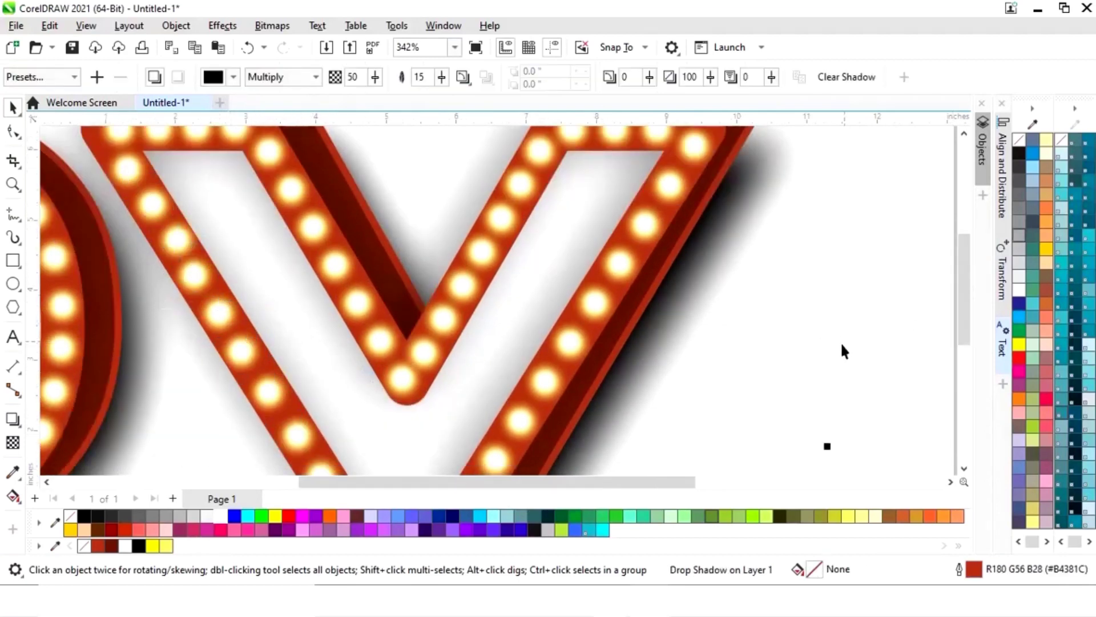
key(F4)
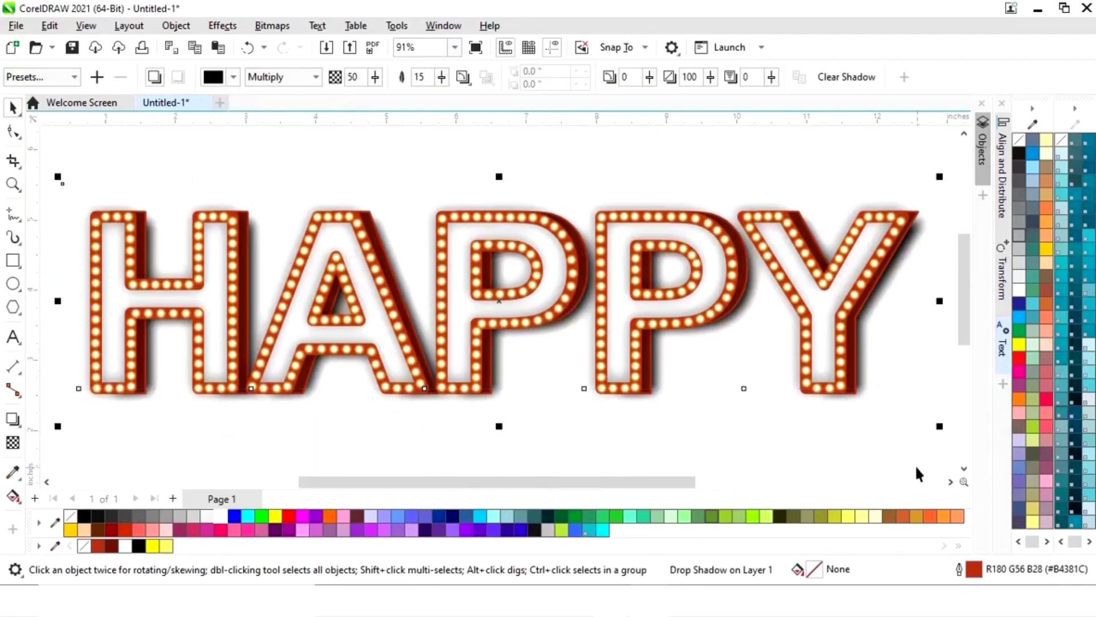
Step: Draw a four-pointed star about 0.94 inches wide just below the H's left stem
click(919, 461)
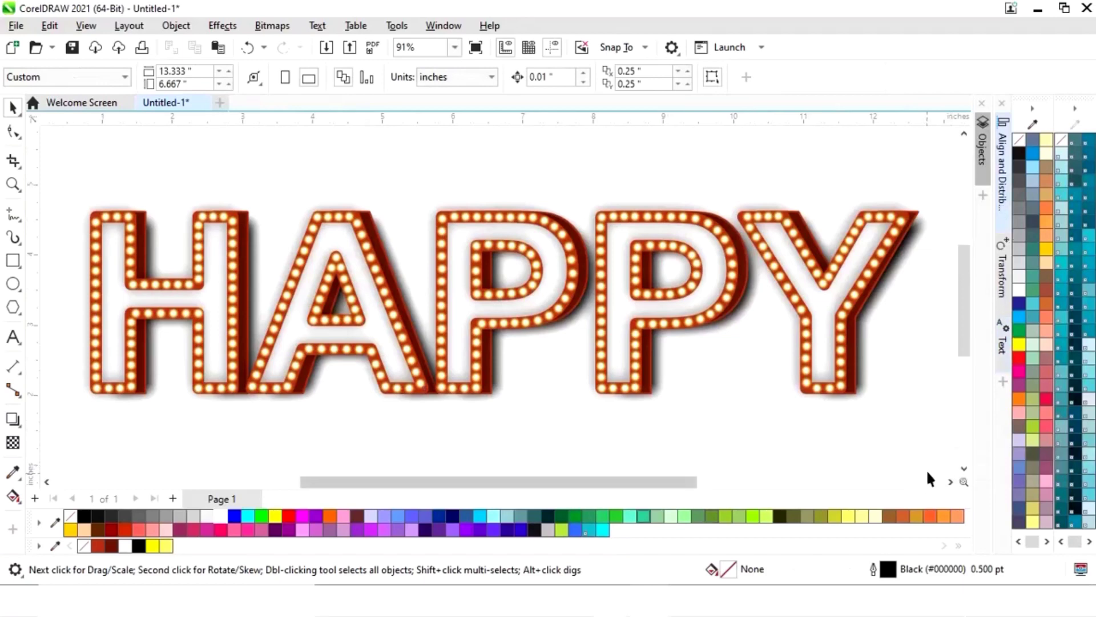
drag(427, 486, 393, 485)
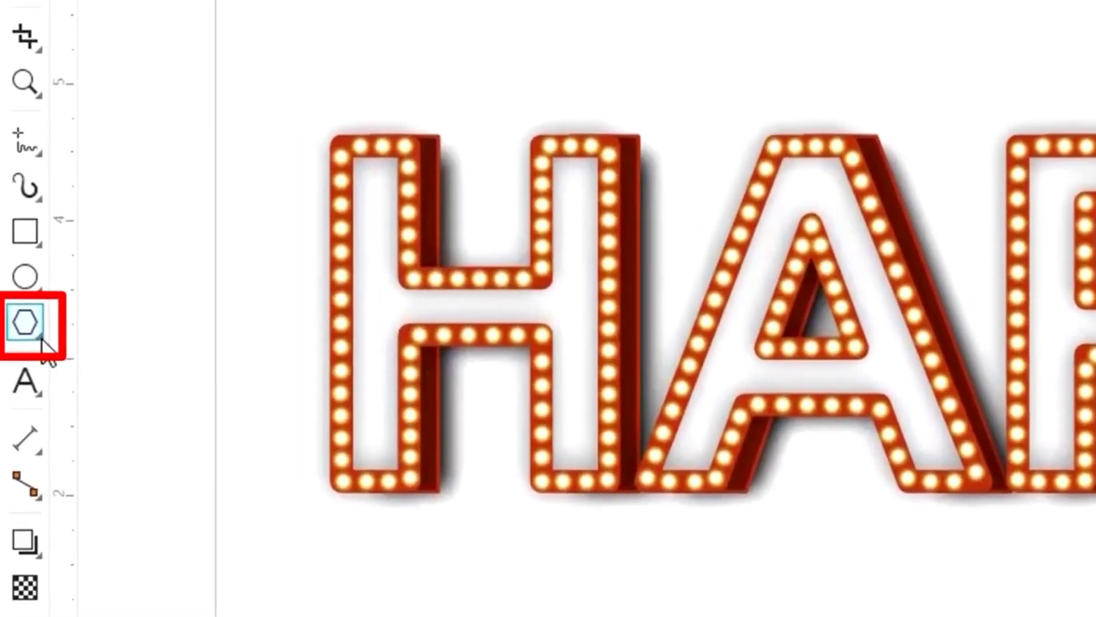
click(22, 318)
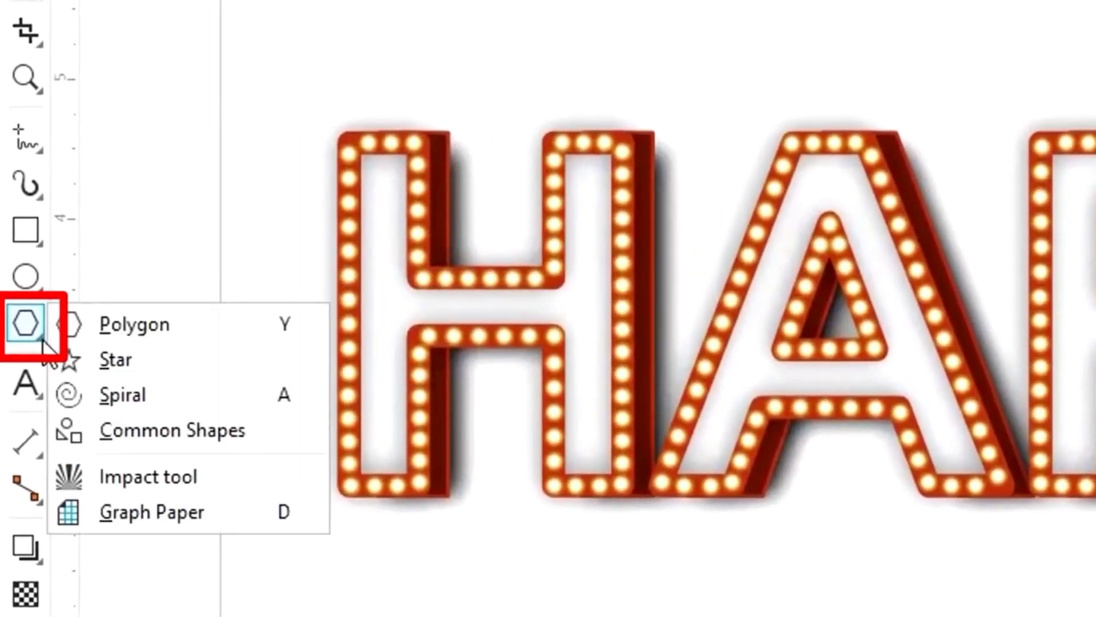
click(130, 366)
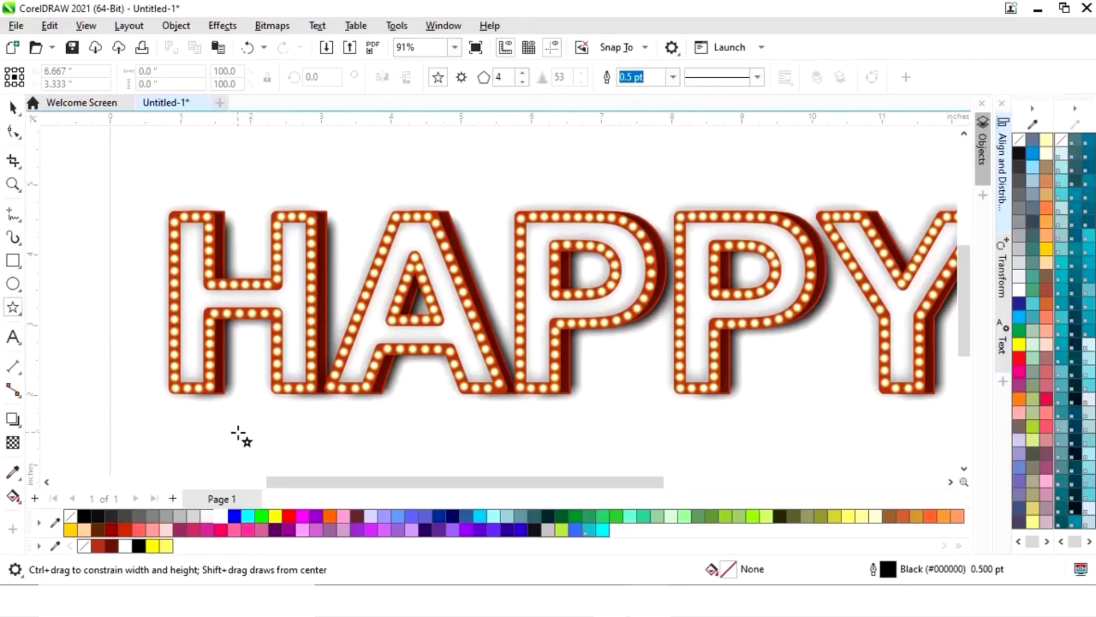
drag(193, 429, 225, 461)
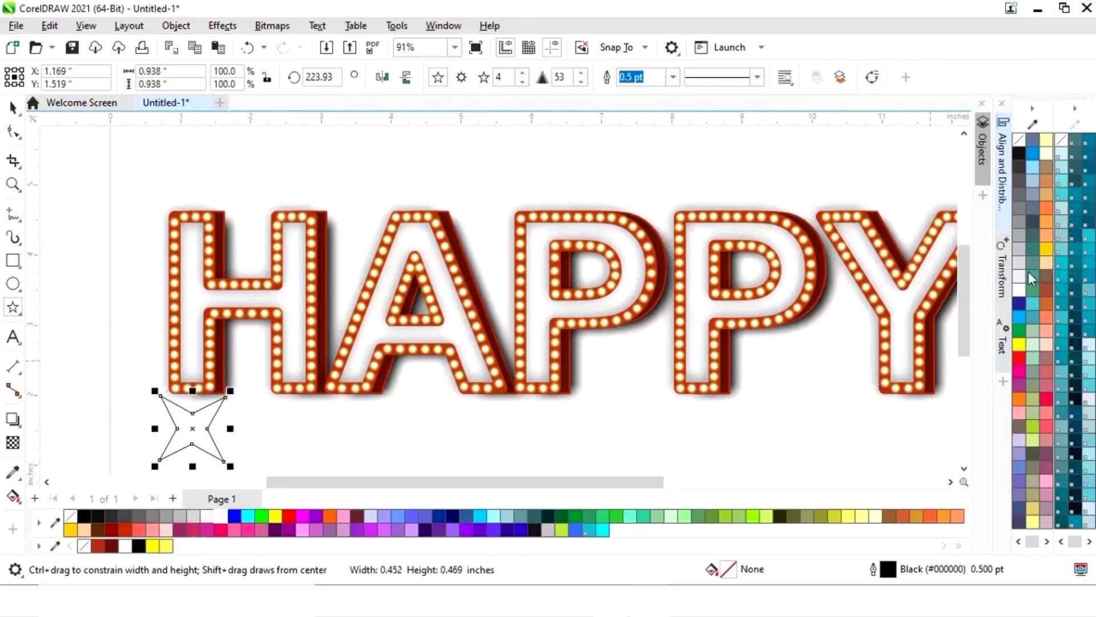
Step: Raise the star's sharpness to 82 so its points become thin rays
drag(963, 302, 964, 326)
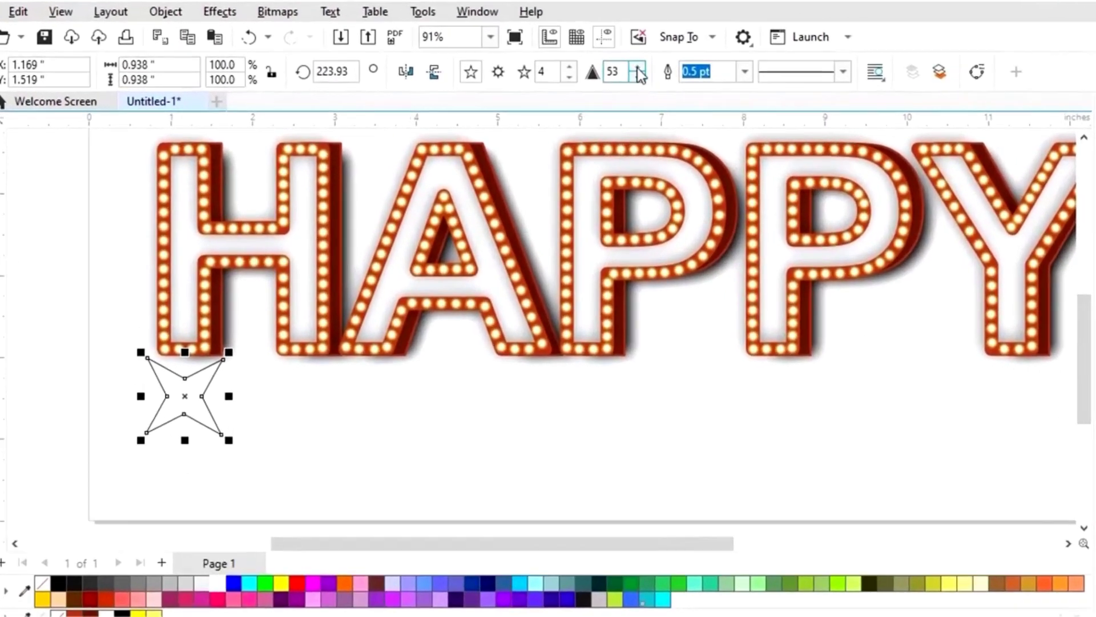
click(580, 72)
click(789, 50)
click(789, 50)
click(789, 50)
click(789, 49)
click(789, 50)
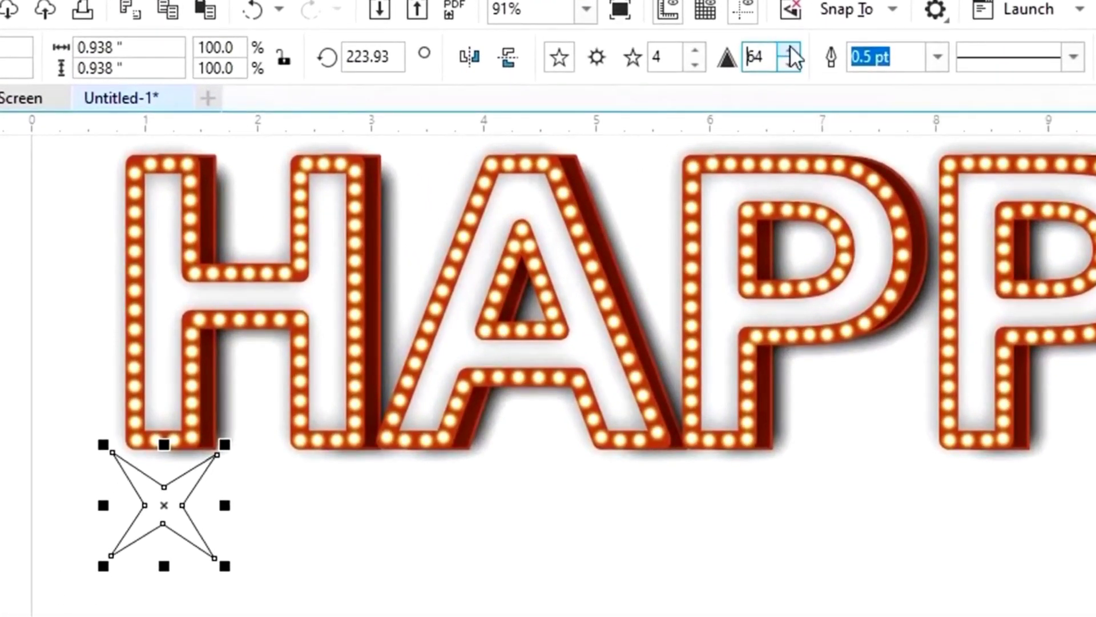
click(789, 50)
click(789, 49)
click(790, 50)
click(789, 49)
click(789, 48)
click(789, 49)
click(789, 49)
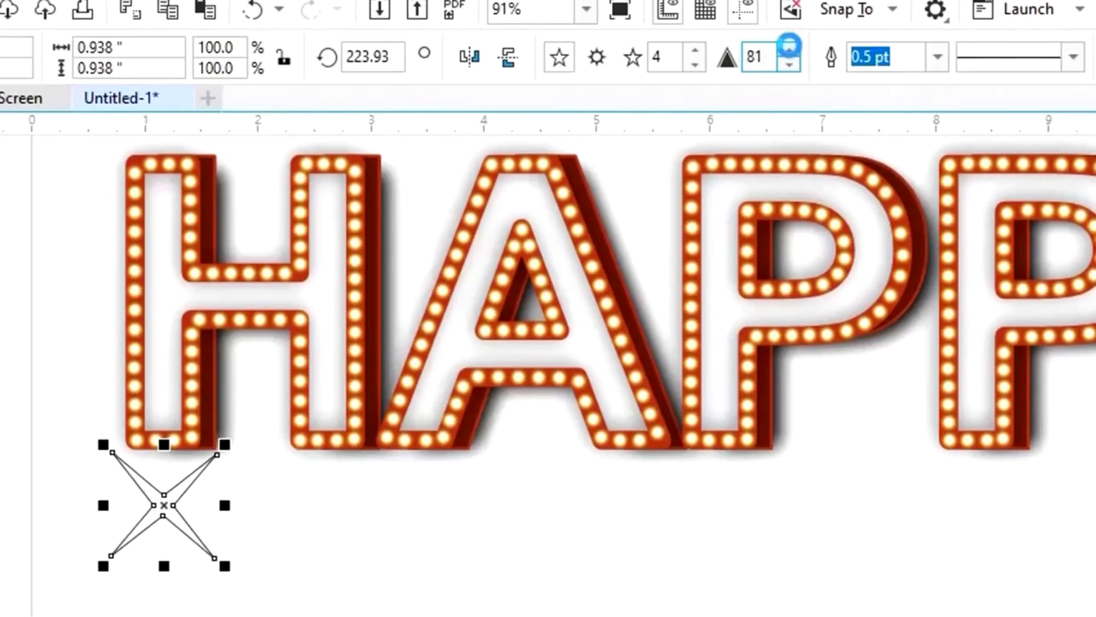
click(790, 49)
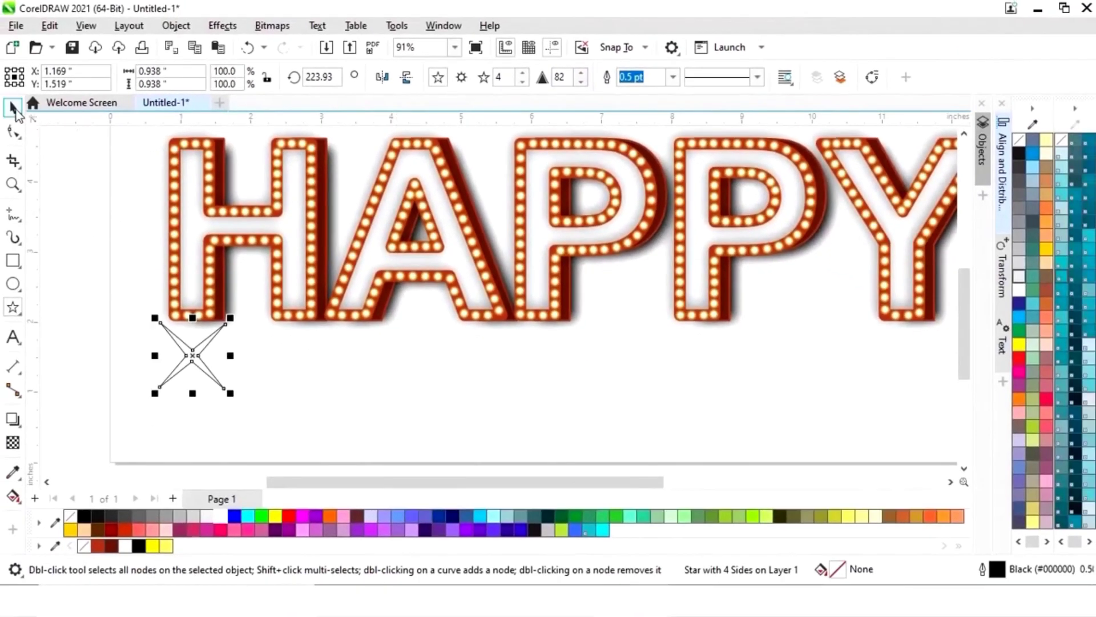
Step: Fill the star with white, move it onto the lower part of the H's left stem and remove its outline
click(13, 107)
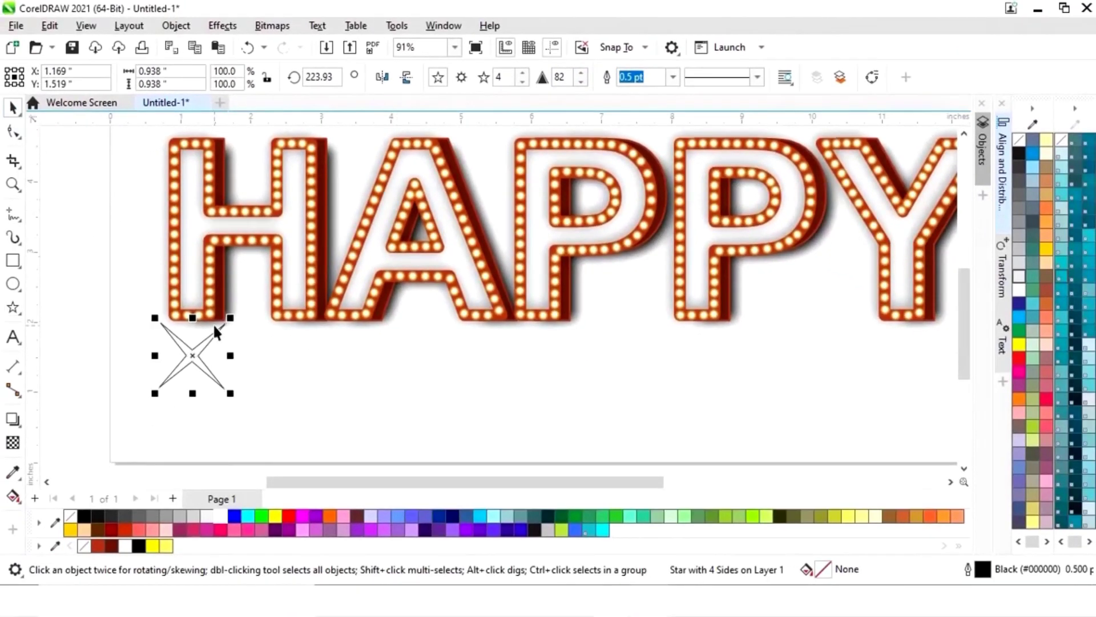
click(124, 545)
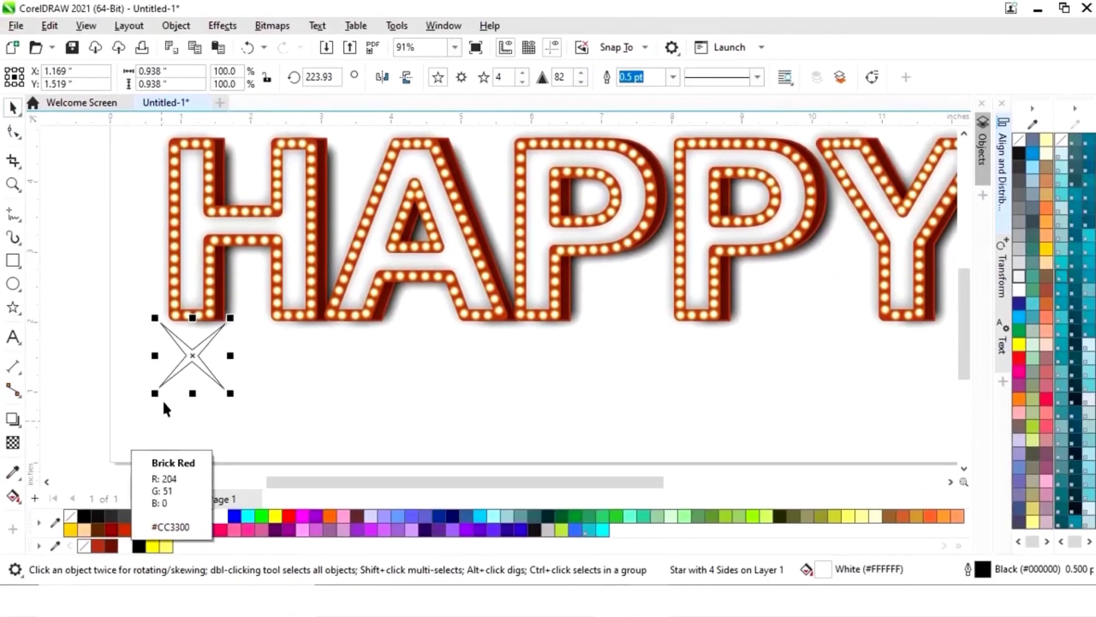
drag(191, 357, 179, 292)
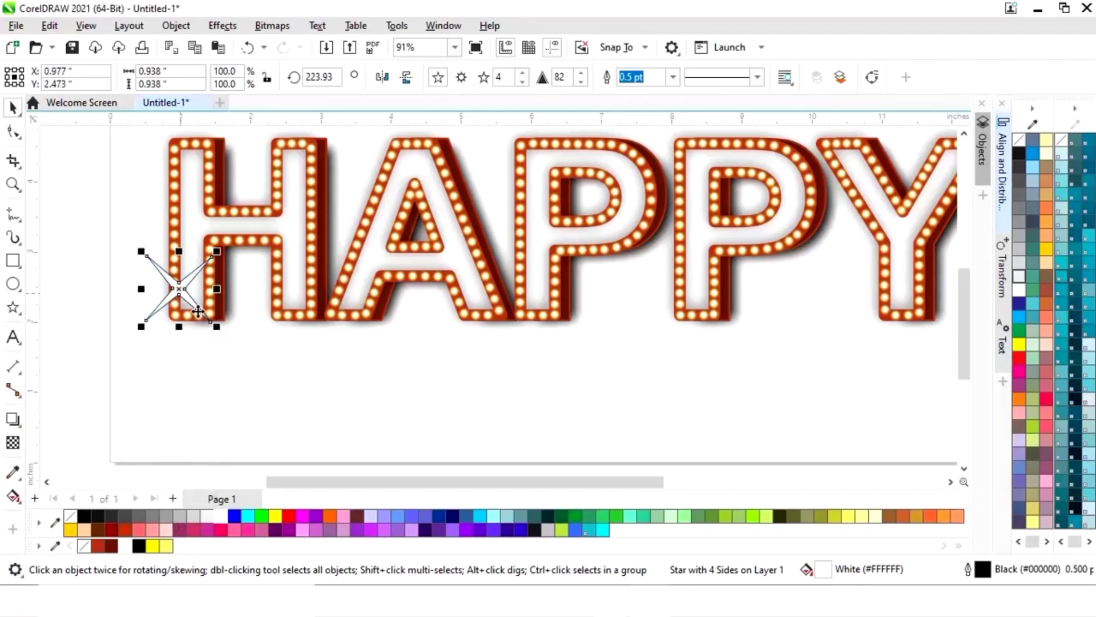
right_click(72, 518)
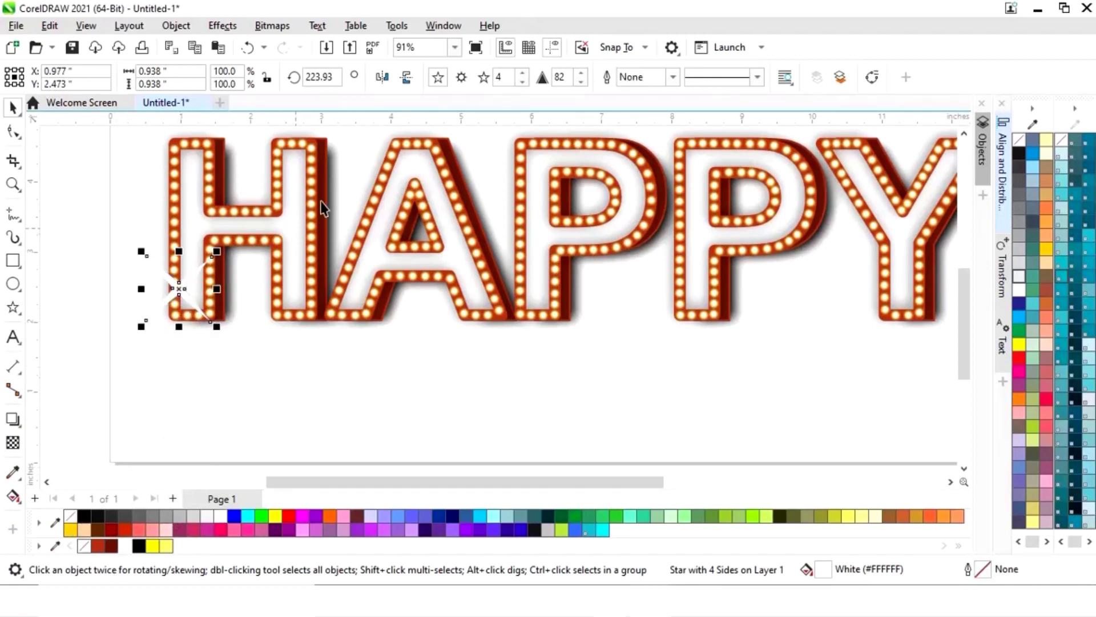
Step: Apply a Gaussian Blur with a radius of 5.6 pixels to the white star
click(231, 29)
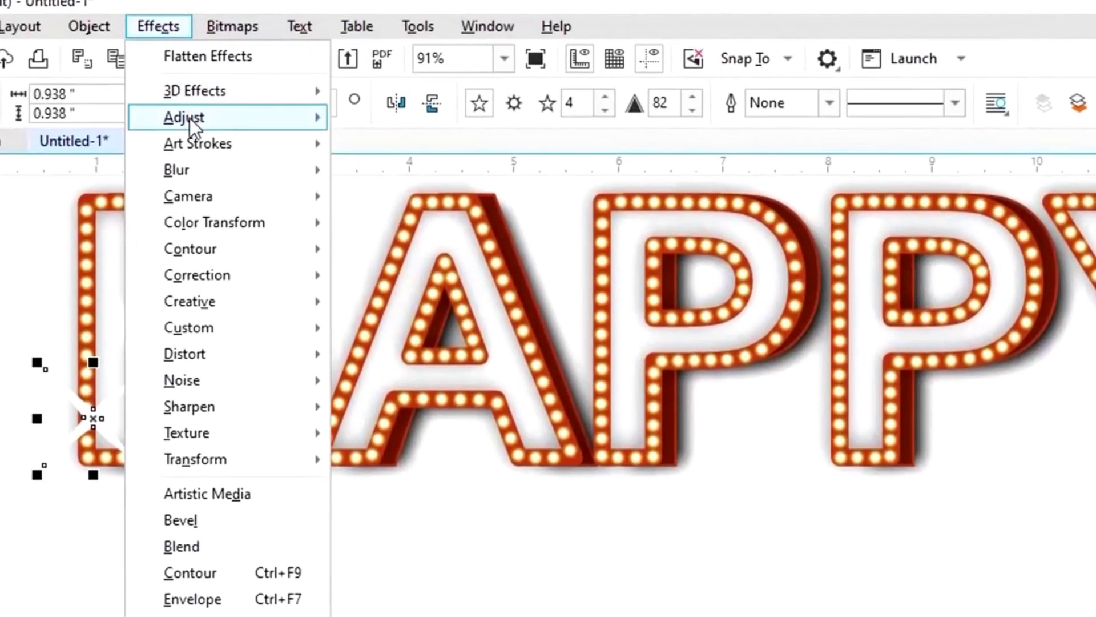
mouse_move(243, 87)
mouse_move(195, 172)
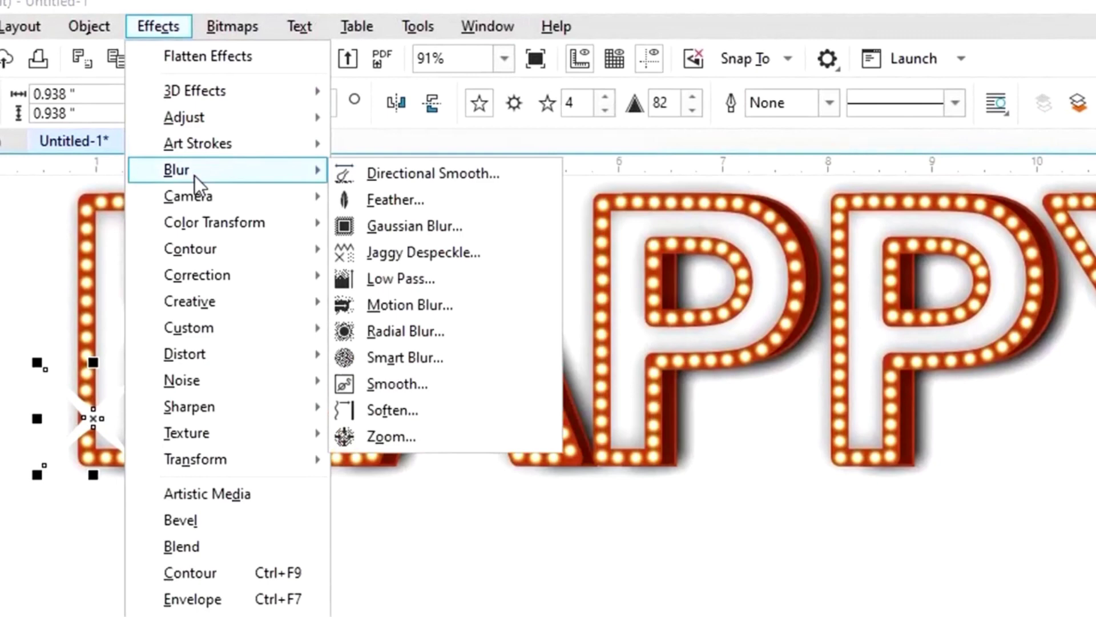
click(410, 233)
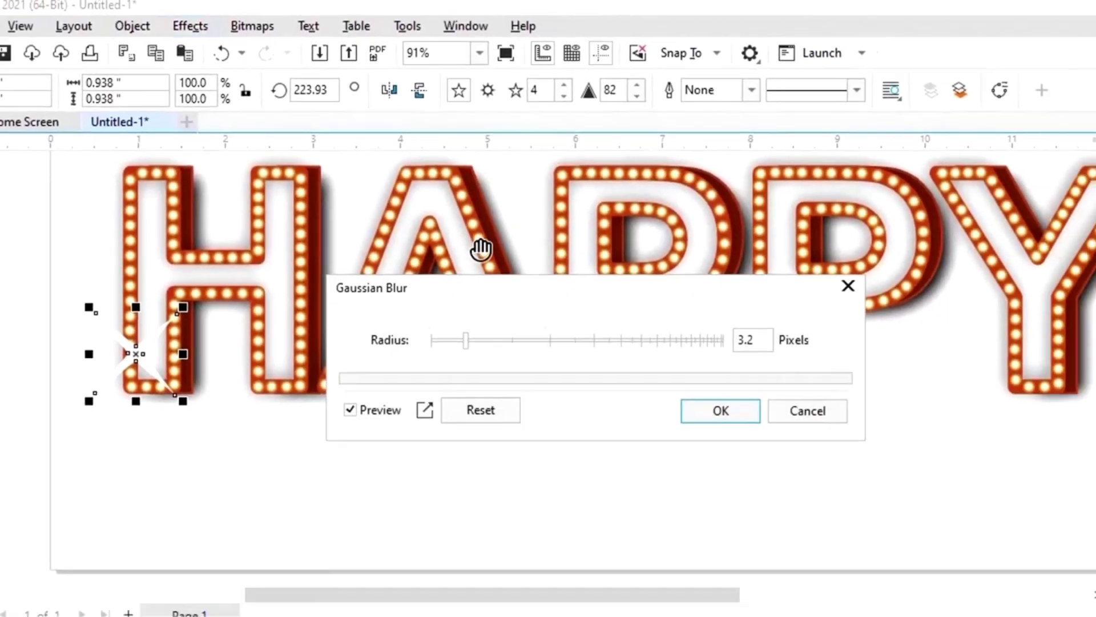
click(465, 279)
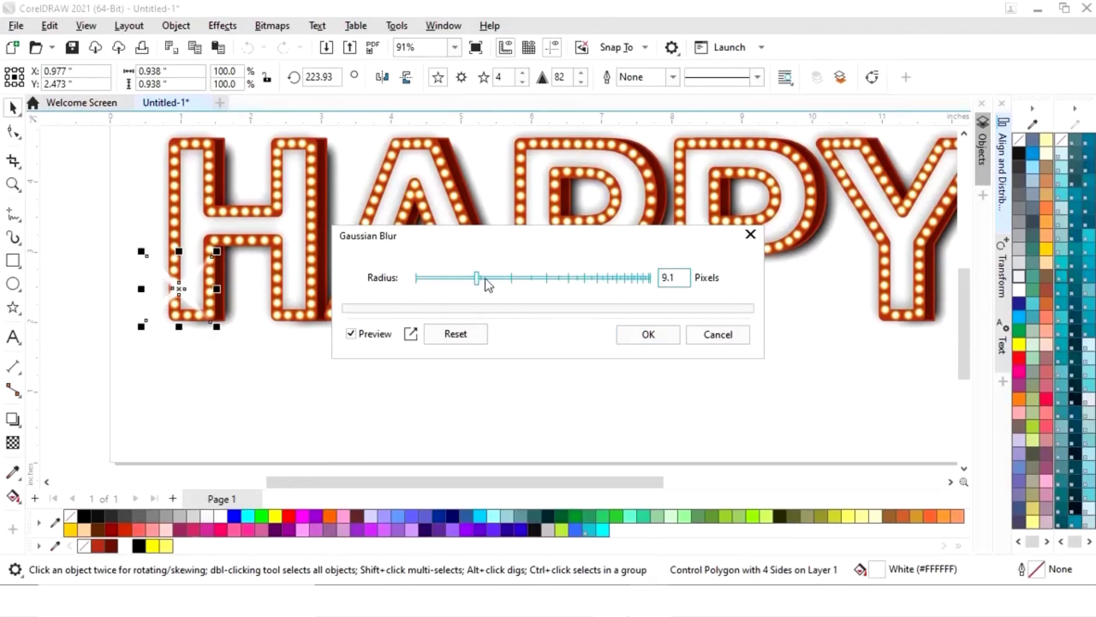
drag(477, 277, 463, 279)
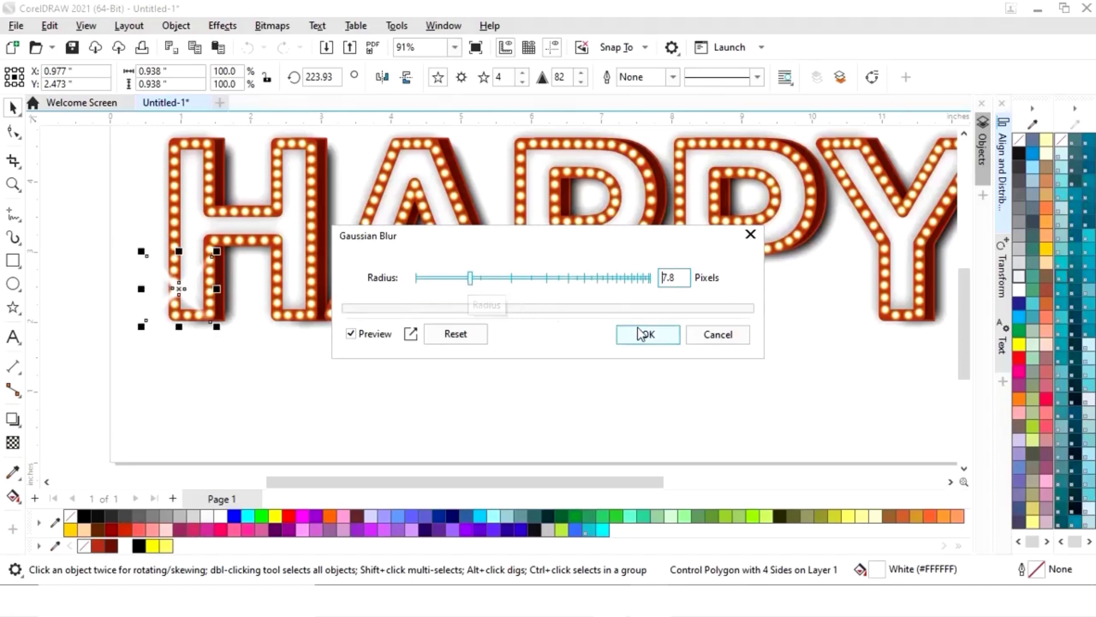
click(453, 280)
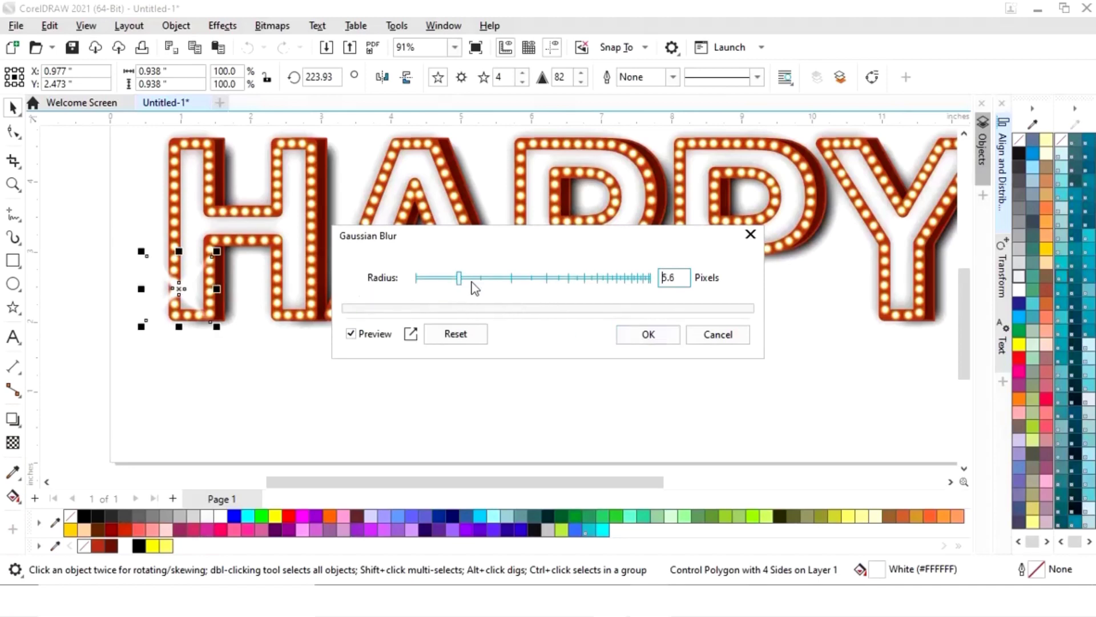
click(672, 338)
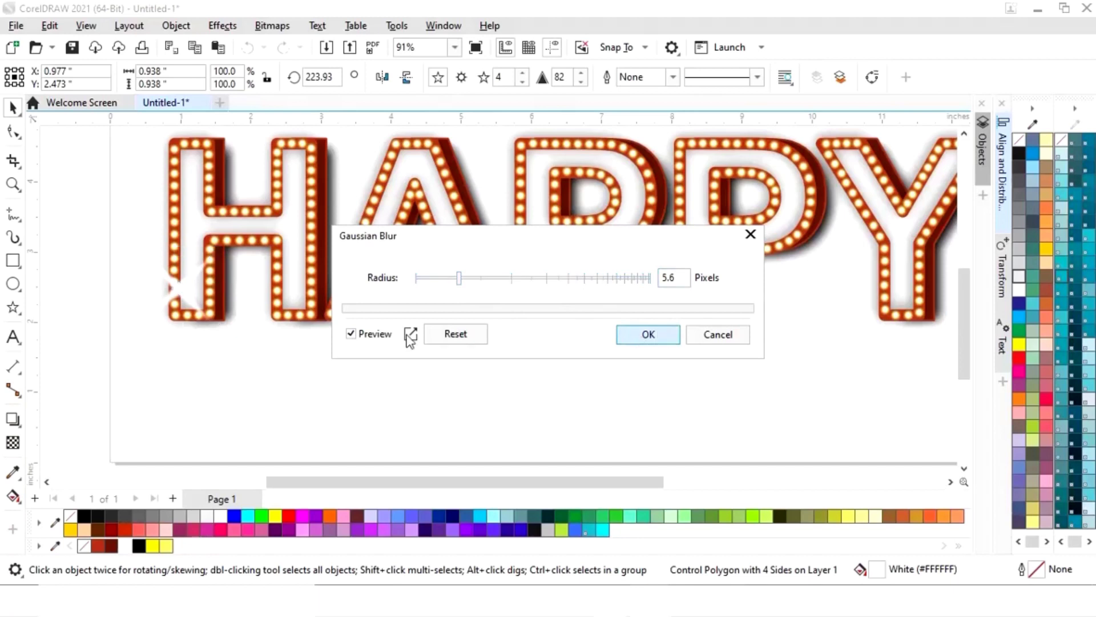
Step: Shrink the star to about 0.267 inches and place it over a bulb on the H's left outer edge
key(z)
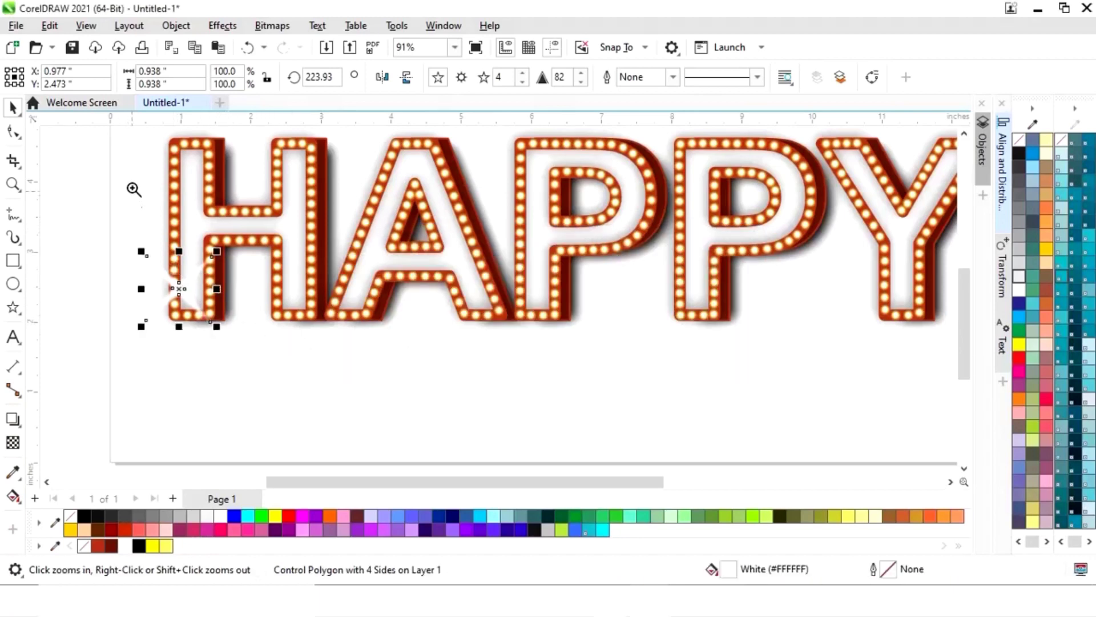
drag(228, 331, 242, 332)
mouse_move(561, 300)
mouse_down()
mouse_move(446, 410)
mouse_move(467, 280)
mouse_up()
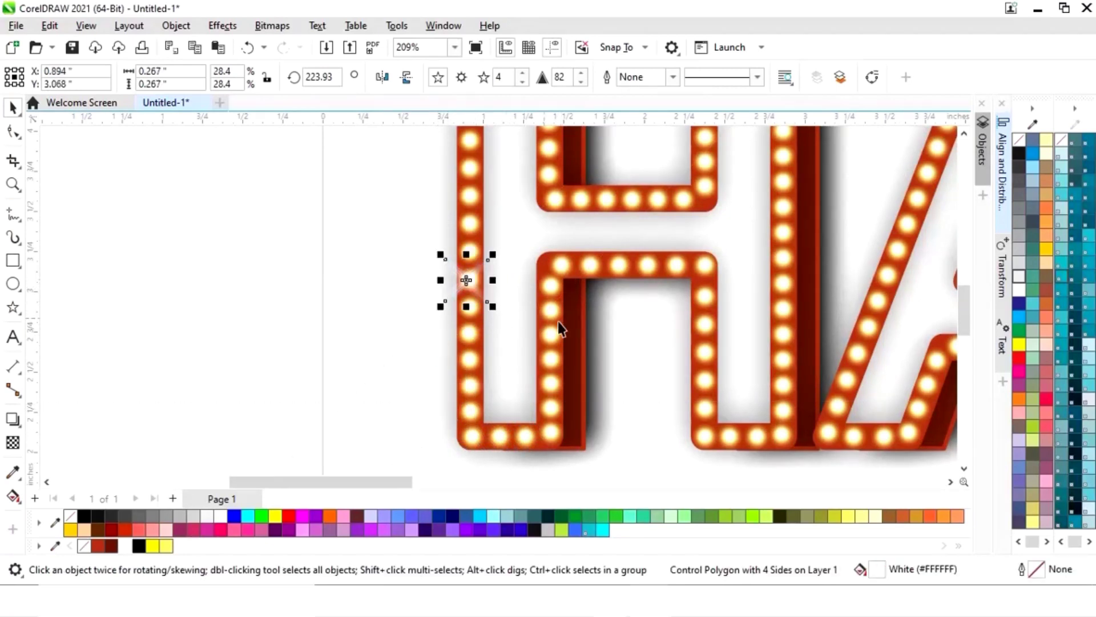
Step: Apply a Gaussian Blur with a radius of 2.4 pixels to the shrunken star
click(234, 32)
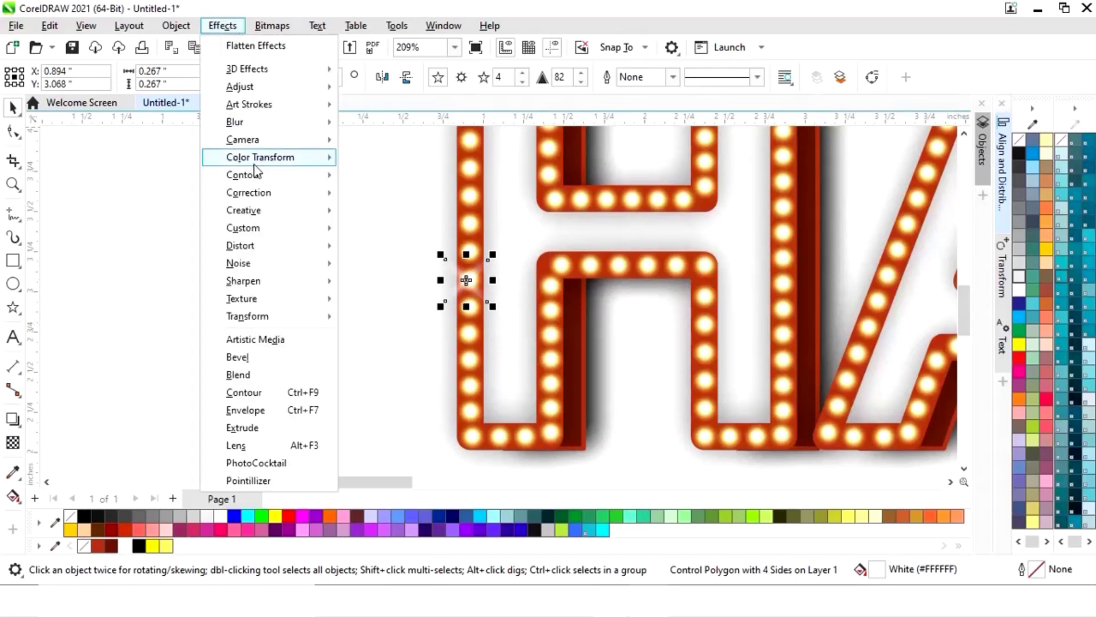
mouse_move(267, 122)
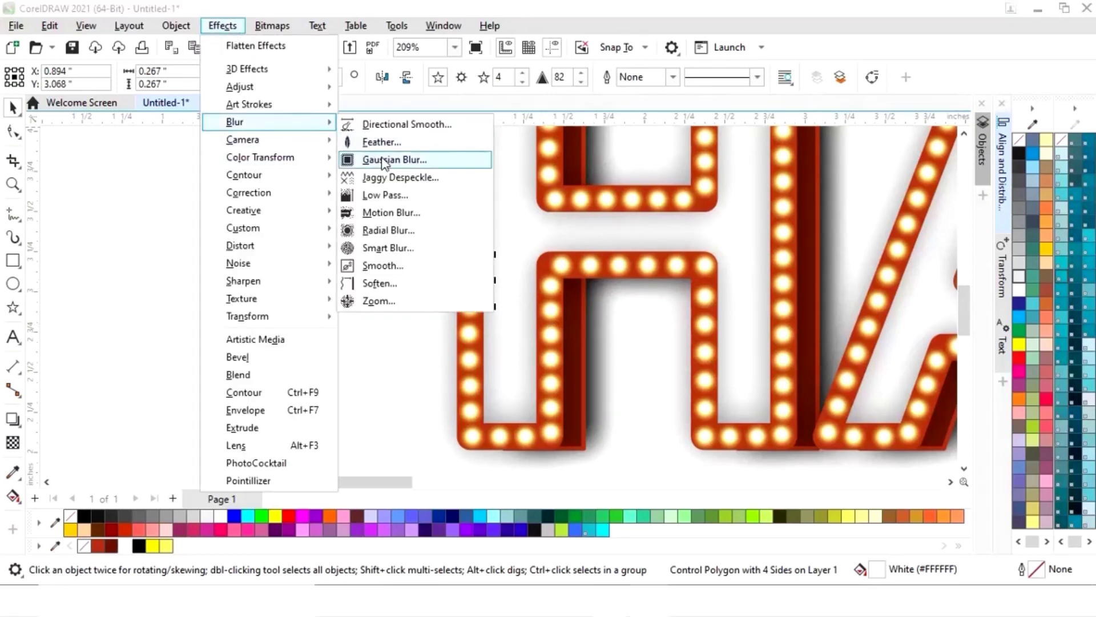
click(400, 158)
drag(485, 242, 224, 329)
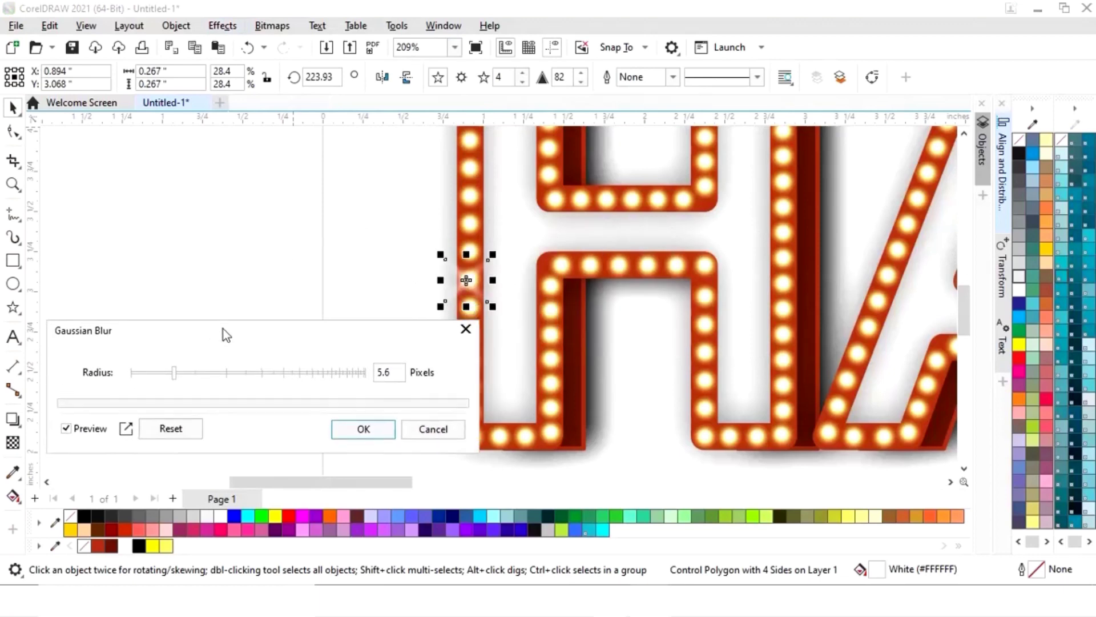
drag(165, 372, 157, 371)
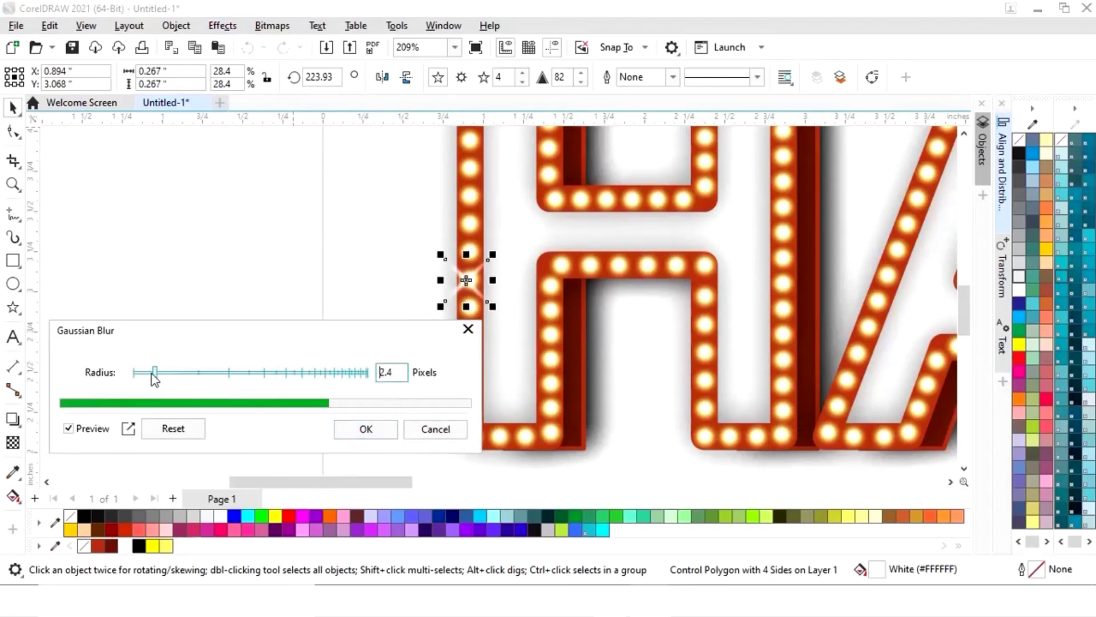
click(393, 432)
Step: Centre the blurred star on its bulb on the H's left outer edge and deselect it
drag(468, 279, 471, 280)
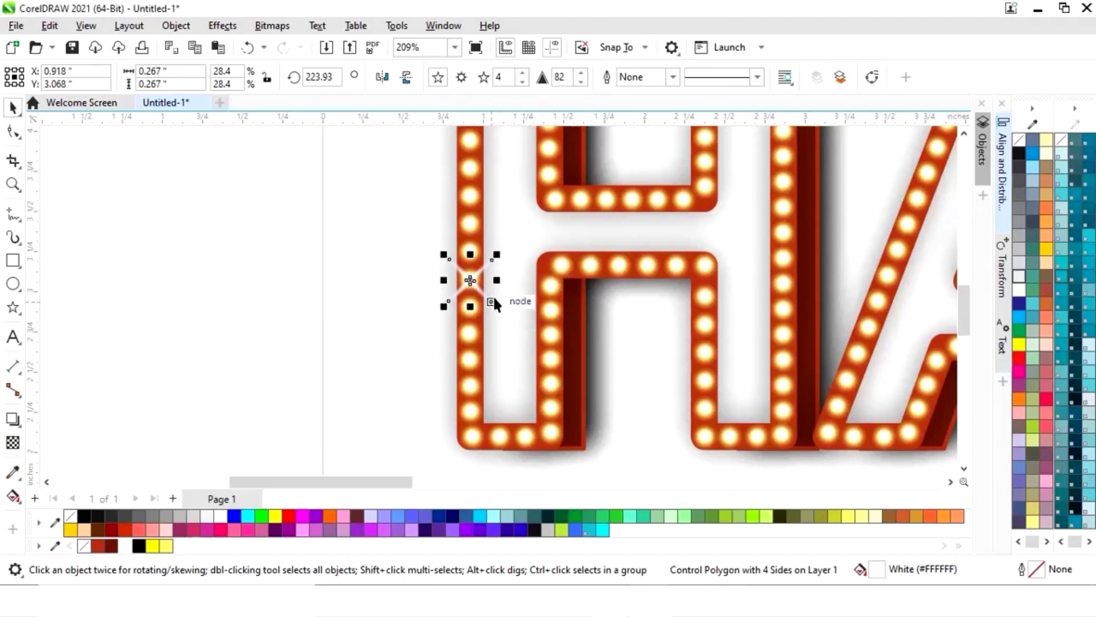
key(F4)
click(140, 434)
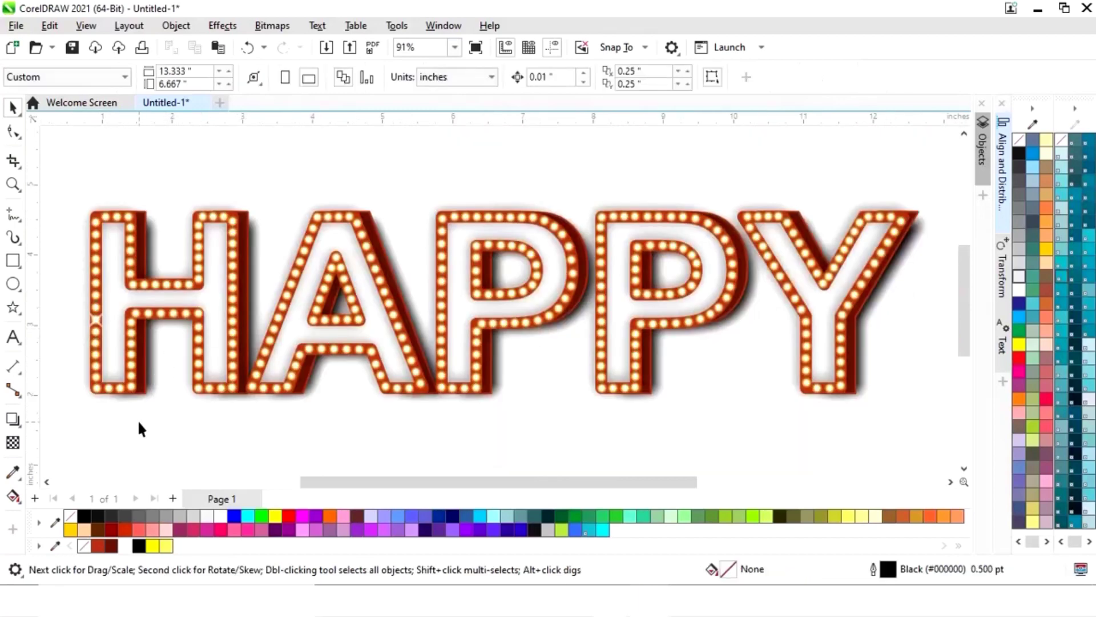
Step: Copy the sparkle star onto a bulb on the lower outer edge of the H's right stem
key(z)
drag(65, 226, 135, 358)
key(space)
drag(491, 382, 854, 409)
key(space)
key(space)
right_click(854, 410)
key(F4)
Step: Scatter sparkle copies over bulbs on the remaining letters, including the A's top, right leg, counter and left leg
drag(232, 332, 412, 359)
right_click(317, 219)
key(Up)
key(Up)
key(Up)
right_click(355, 310)
right_click(411, 360)
drag(412, 360, 762, 221)
right_click(283, 306)
Step: Group all the lettering, bulbs and sparkles into one object and deselect it
key(ctrl+a)
key(ctrl+g)
click(902, 445)
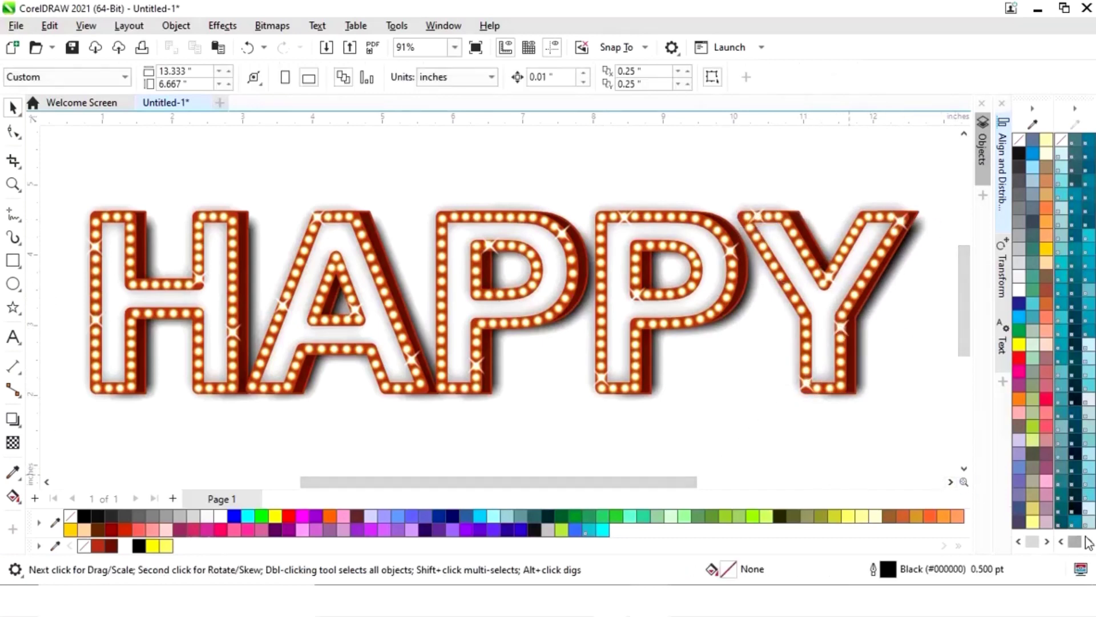